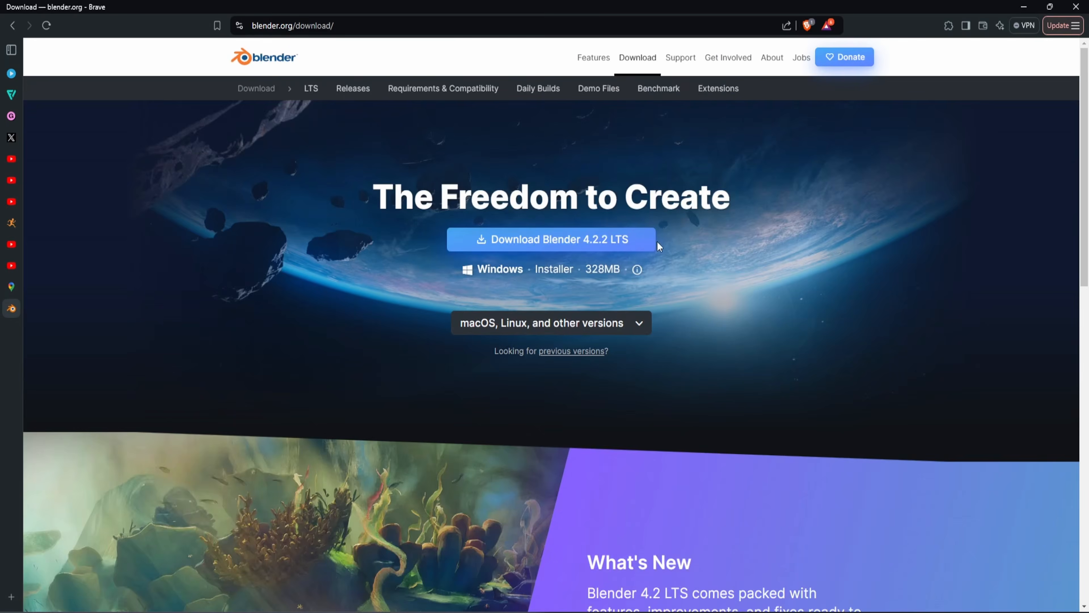
# Download the Blender 4.2.2 LTS Windows installer and save it as blender-4.2.2-windows-x64.msi in the ss folder
pyautogui.click(617, 235)
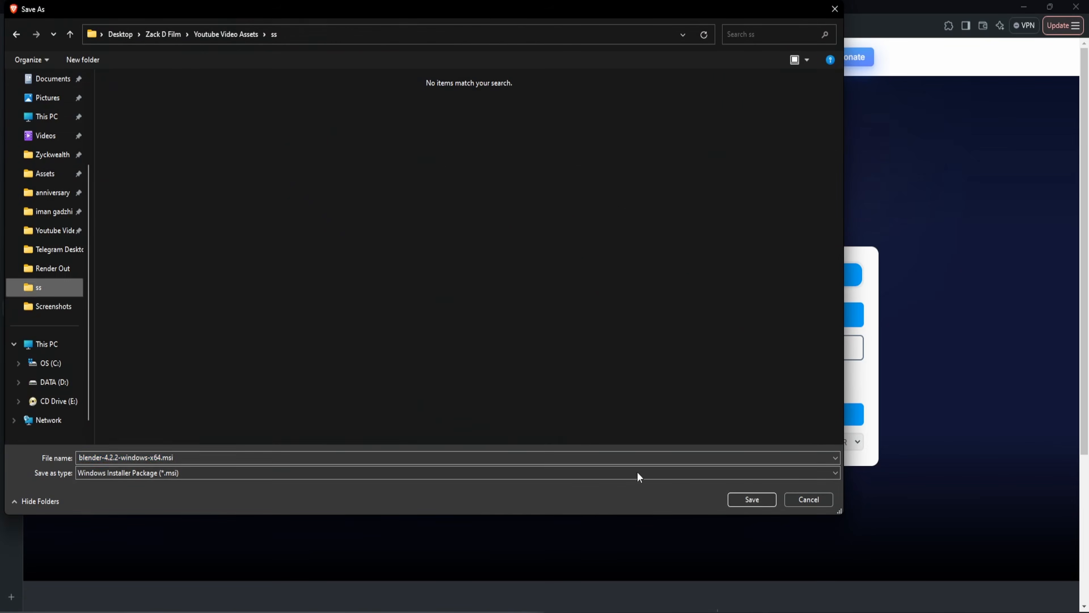
pyautogui.click(752, 499)
pyautogui.click(949, 29)
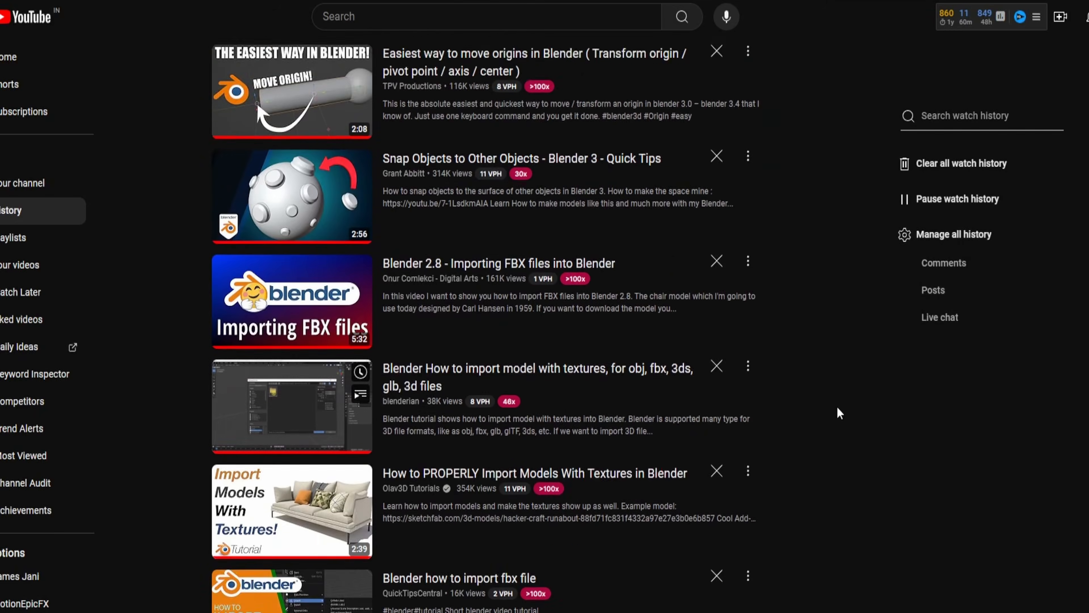
# Look through the Blender tutorials listed in the YouTube watch history
pyautogui.scroll(15, 837, 406)
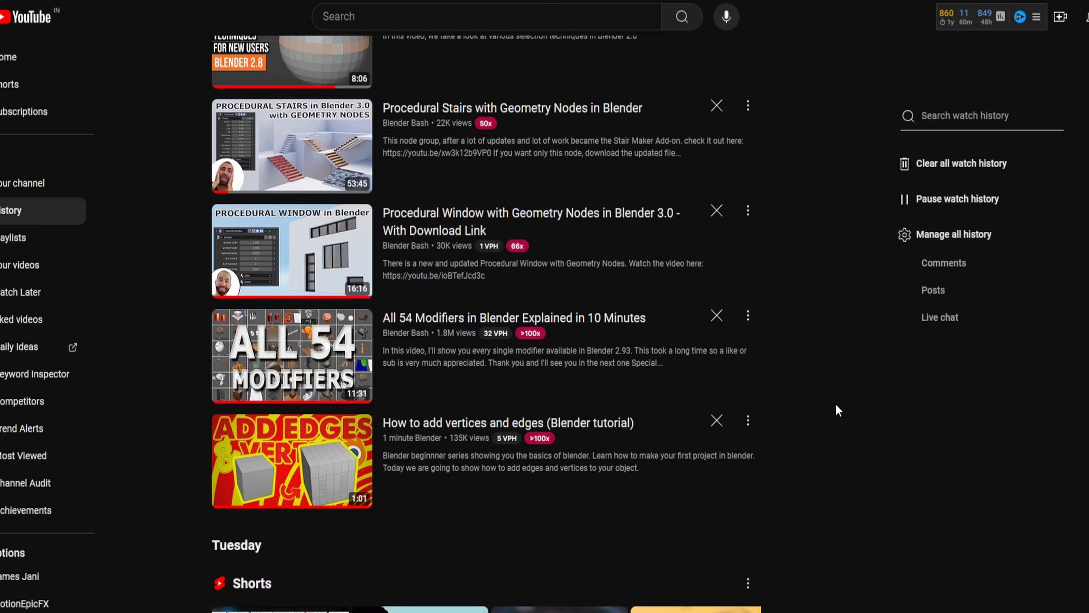
pyautogui.scroll(15, 836, 403)
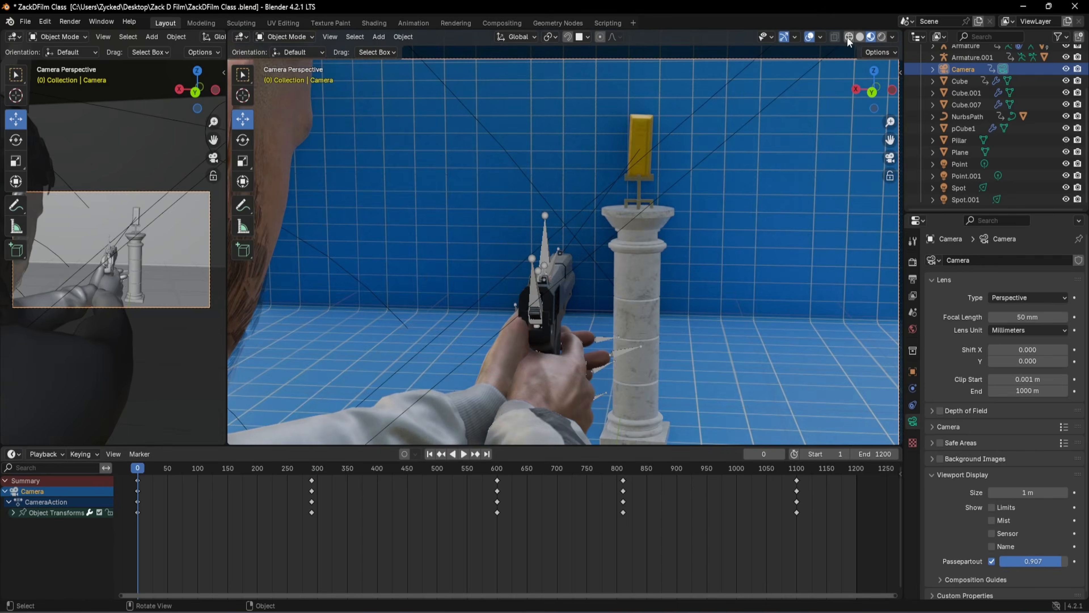
# Switch the camera viewport of the ZackDFilm Class scene to solid shading and play the animation
pyautogui.click(860, 37)
pyautogui.press('space')
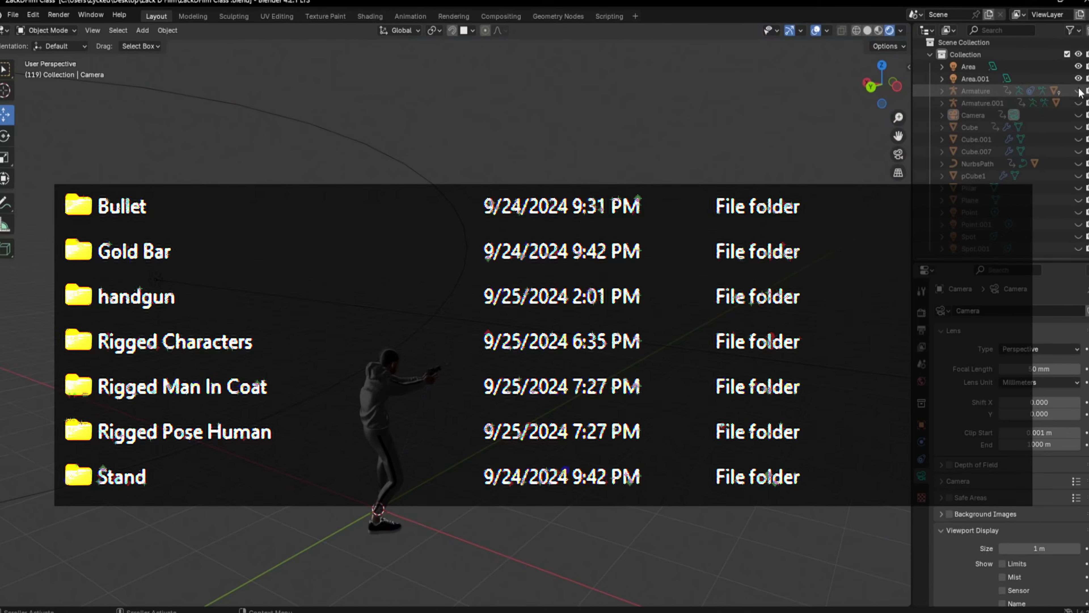
# Unhide the Cube, Cube.001, NurbsPath, pCube1 and Pillar objects in the scene
pyautogui.moveTo(1087, 125); pyautogui.dragTo(1086, 137)
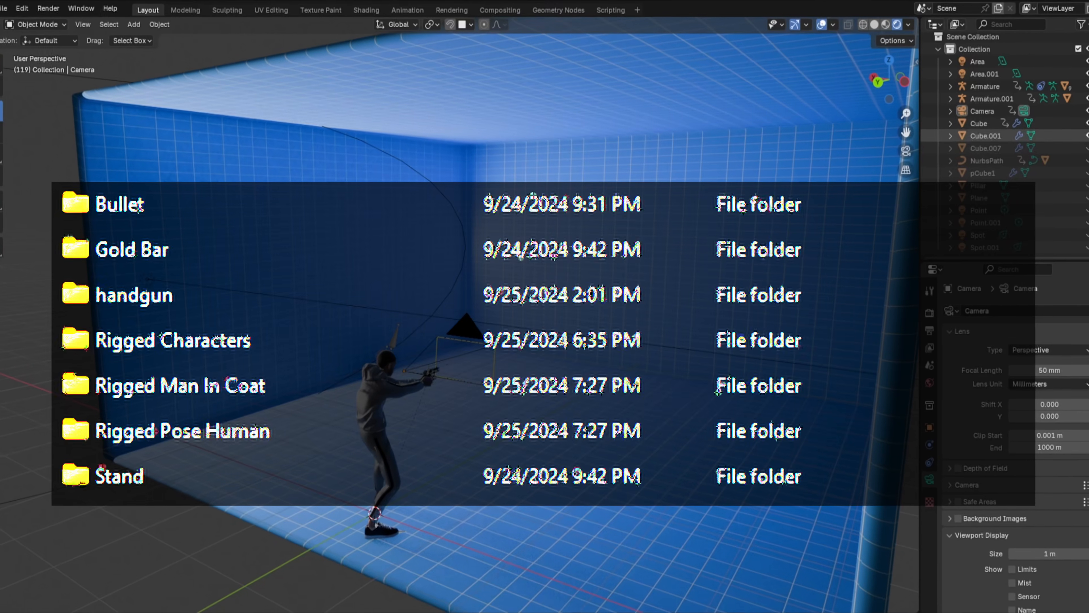
pyautogui.click(1088, 160)
pyautogui.click(1087, 173)
pyautogui.click(1088, 185)
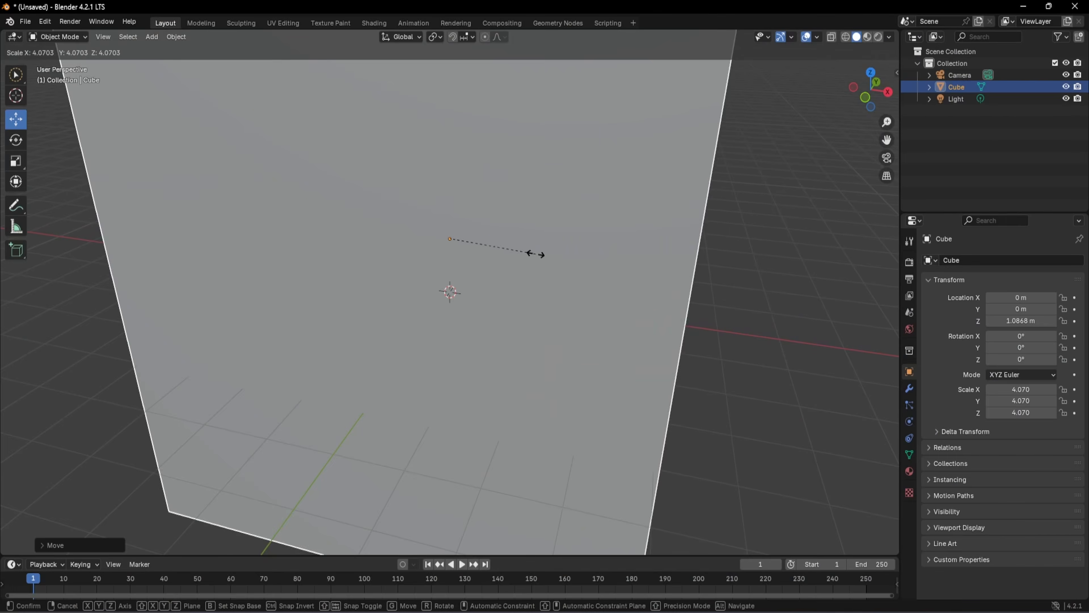
# Scale the default cube to about 4.07 and delete its unneeded faces, keeping only the floor and back wall
pyautogui.rightClick(549, 263)
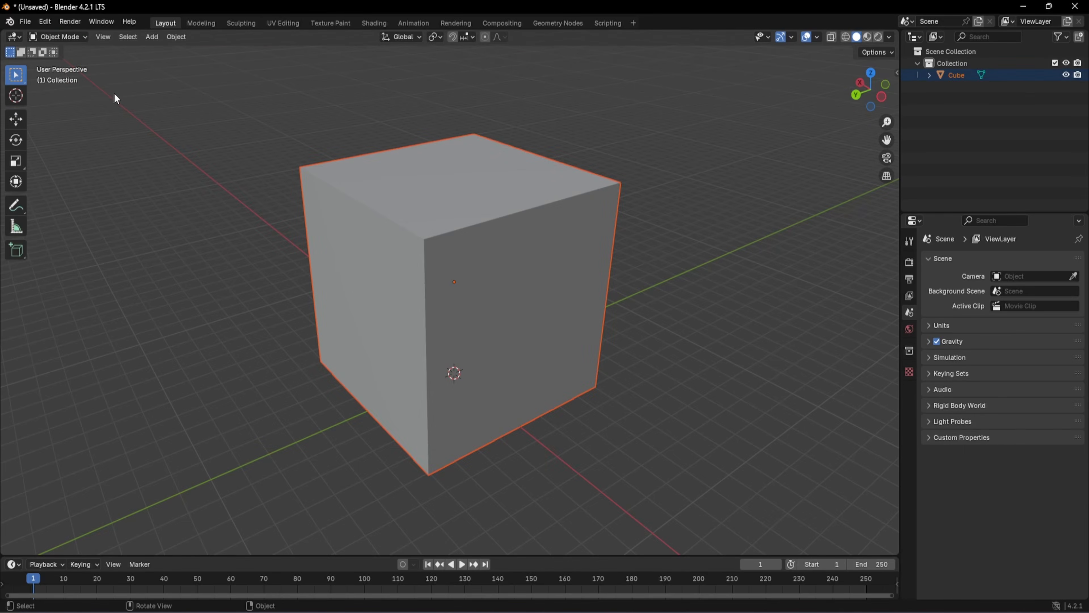
pyautogui.press('Tab')
pyautogui.click(114, 39)
pyautogui.click(537, 285)
pyautogui.keyDown('shift'); pyautogui.click(538, 249); pyautogui.keyUp('shift')
pyautogui.press('x')
pyautogui.click(531, 236)
pyautogui.moveTo(537, 237); pyautogui.dragTo(591, 185, button='middle')
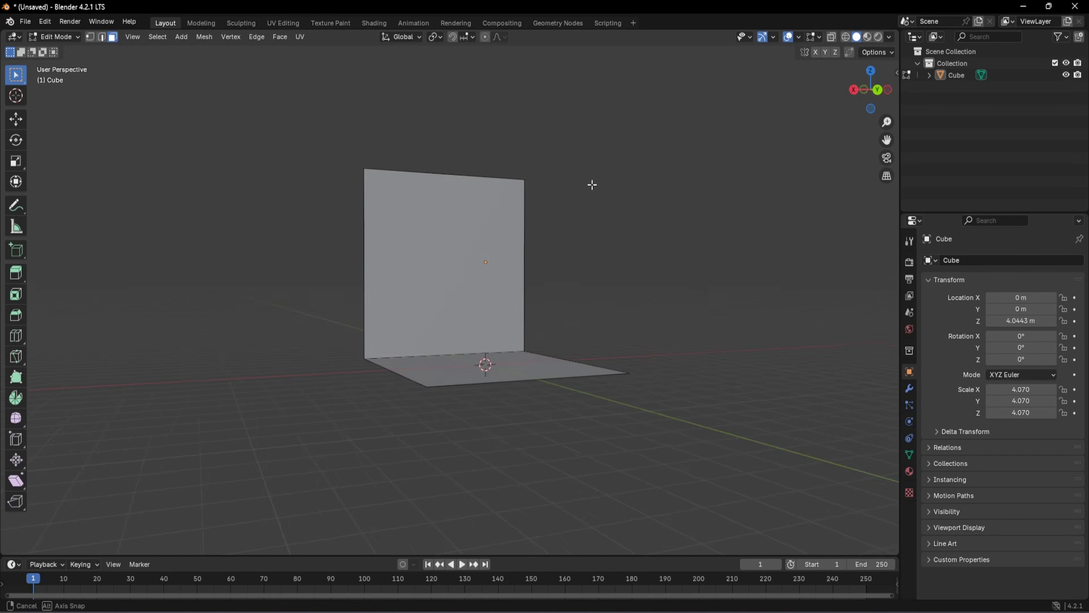
# Extend the floor from its front edge and add a modifier to the Cube to round the bend between floor and wall
pyautogui.press('2')
pyautogui.click(602, 392)
pyautogui.click(909, 388)
pyautogui.click(849, 319)
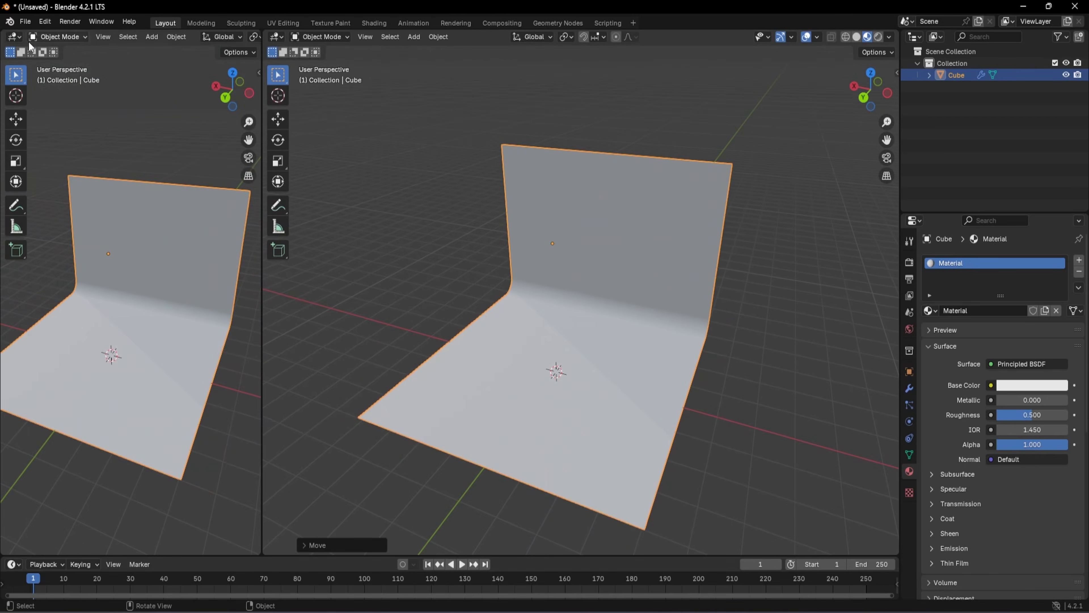
# Change the second viewport to a UV Editor and load BG Color.png as the backdrop material's base color texture
pyautogui.click(14, 37)
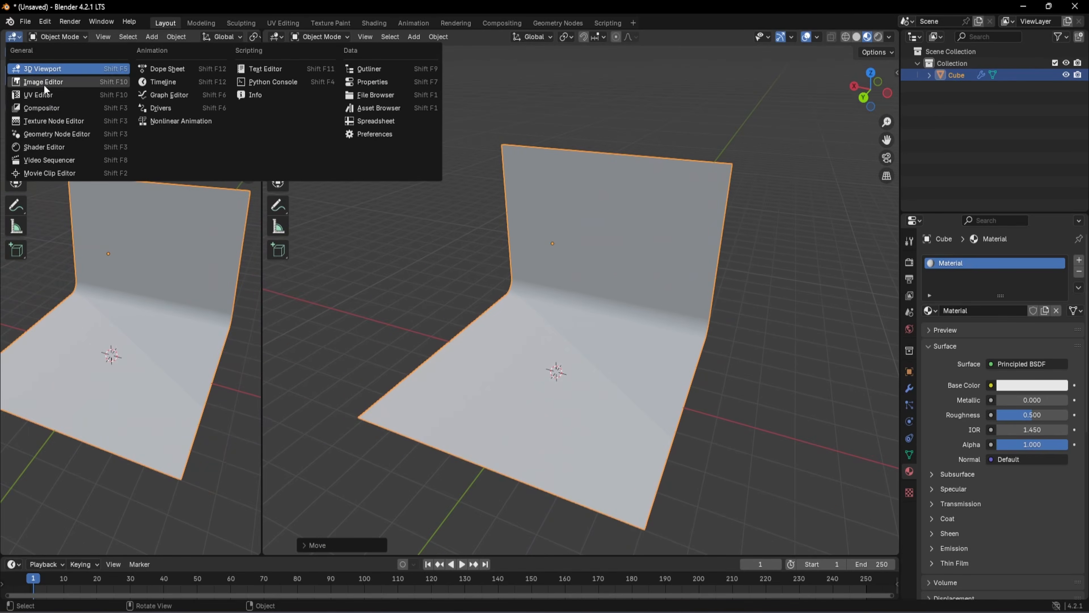
pyautogui.click(48, 85)
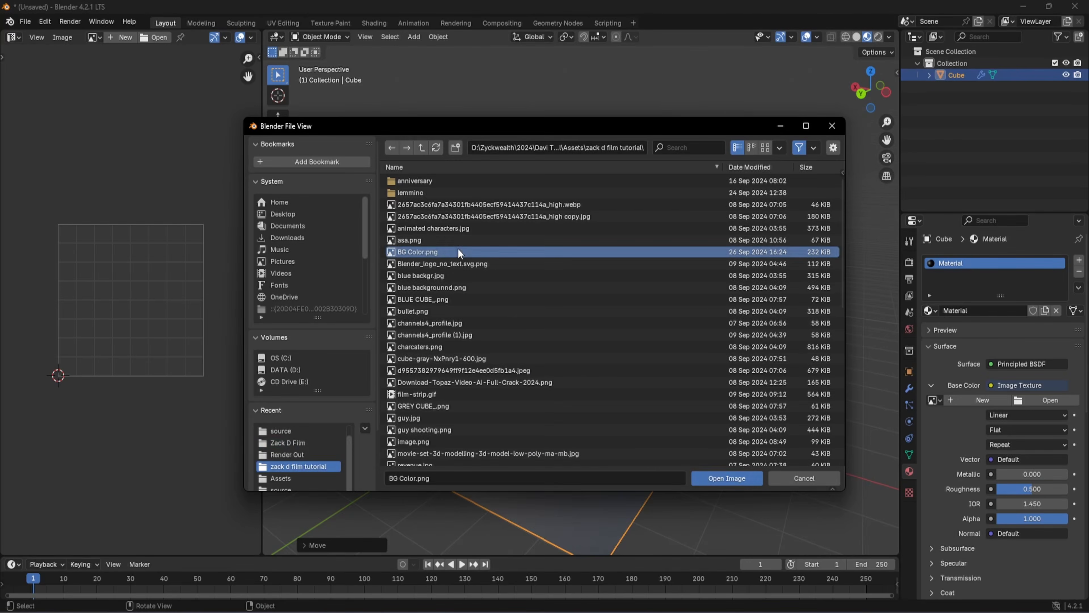
pyautogui.doubleClick(452, 248)
pyautogui.moveTo(713, 456); pyautogui.dragTo(272, 349, button='middle')
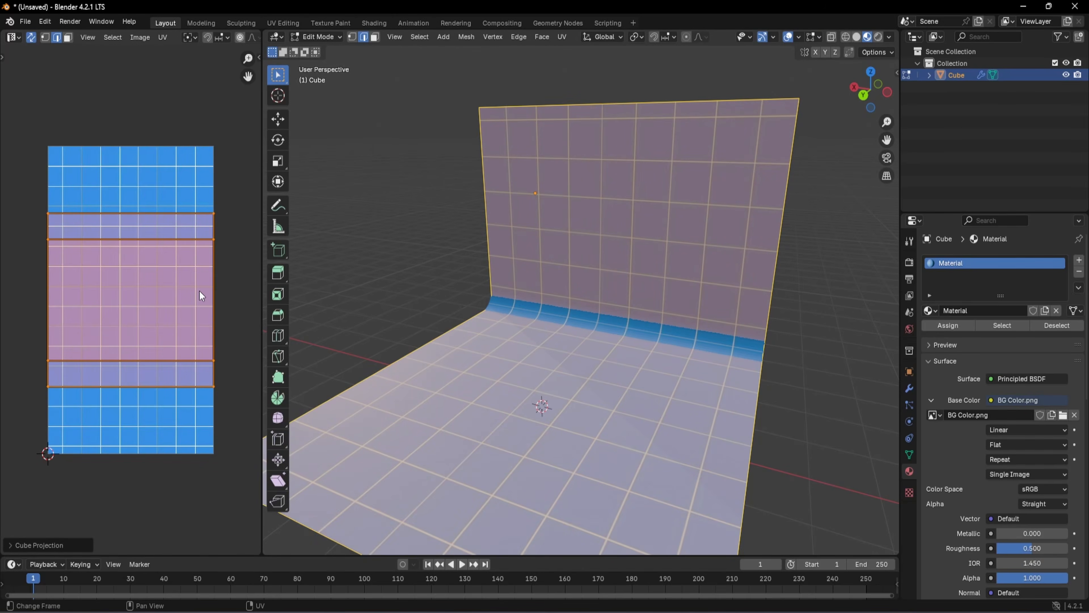
# Scale up the backdrop's UV layout well beyond the image so the grid texture repeats in small squares
pyautogui.press('s')
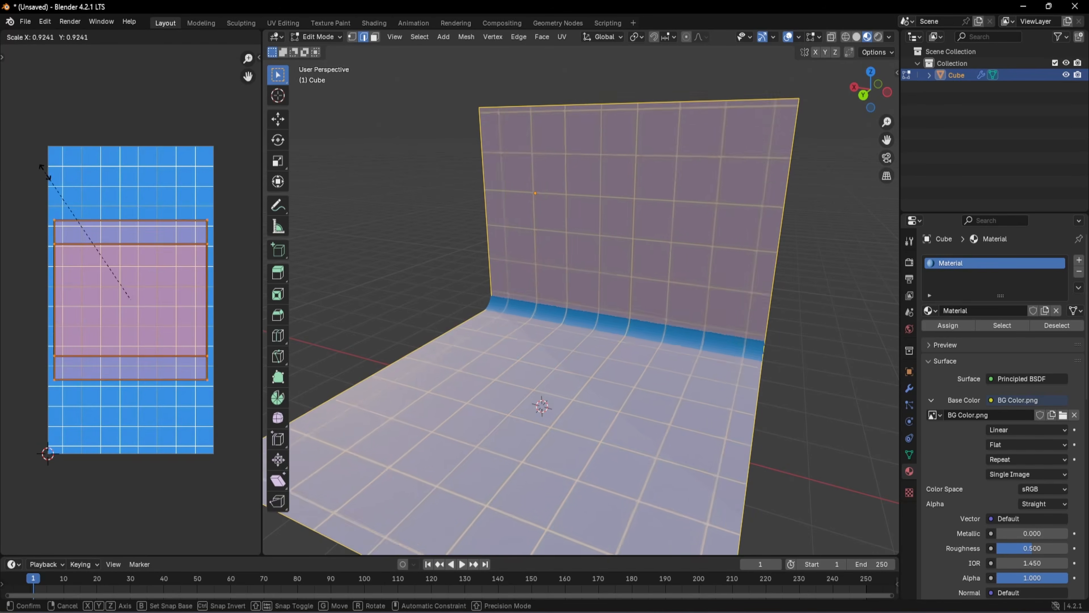
pyautogui.click(245, 513)
pyautogui.scroll(-1, 146, 575)
pyautogui.scroll(-2, 141, 466)
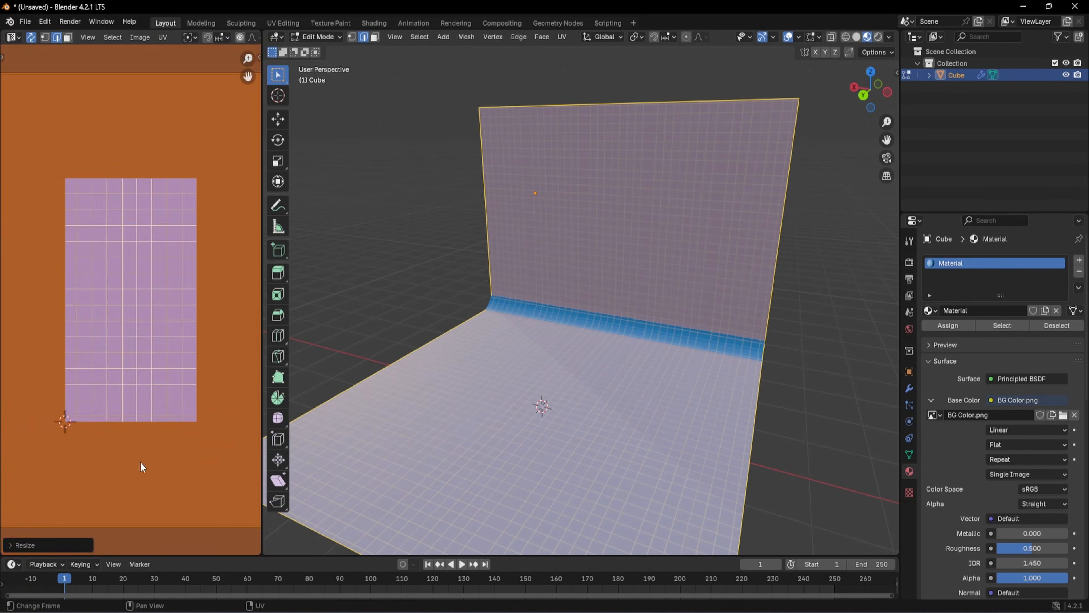
pyautogui.click(797, 326)
pyautogui.moveTo(809, 420); pyautogui.dragTo(803, 407, button='middle')
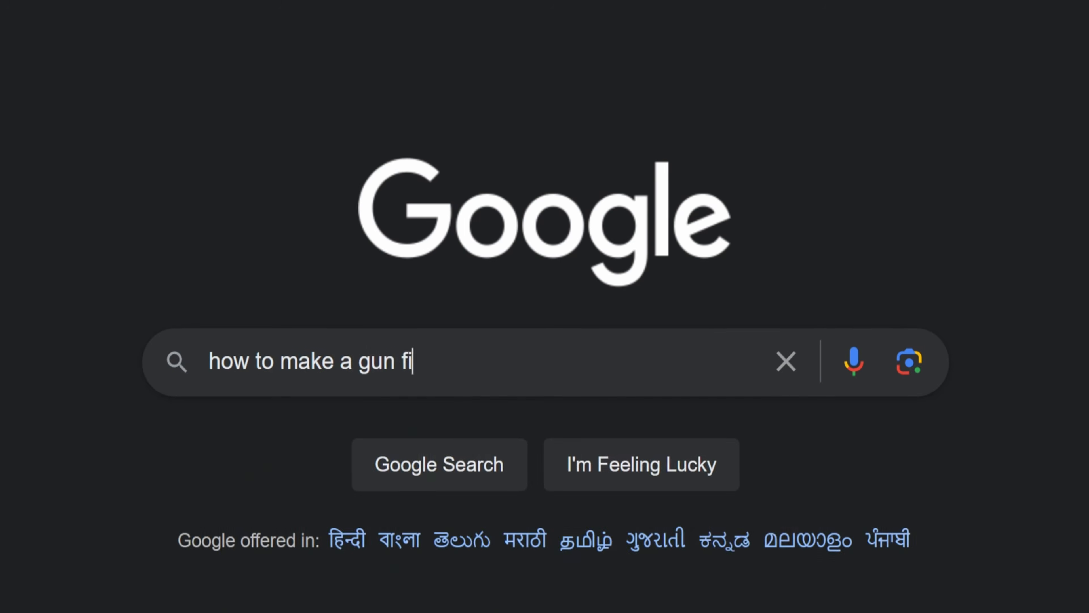
# Enter a Google query on how to make a gun fire at a goldbar and turn it into a 3d video
pyautogui.write('re at goldbar and make')
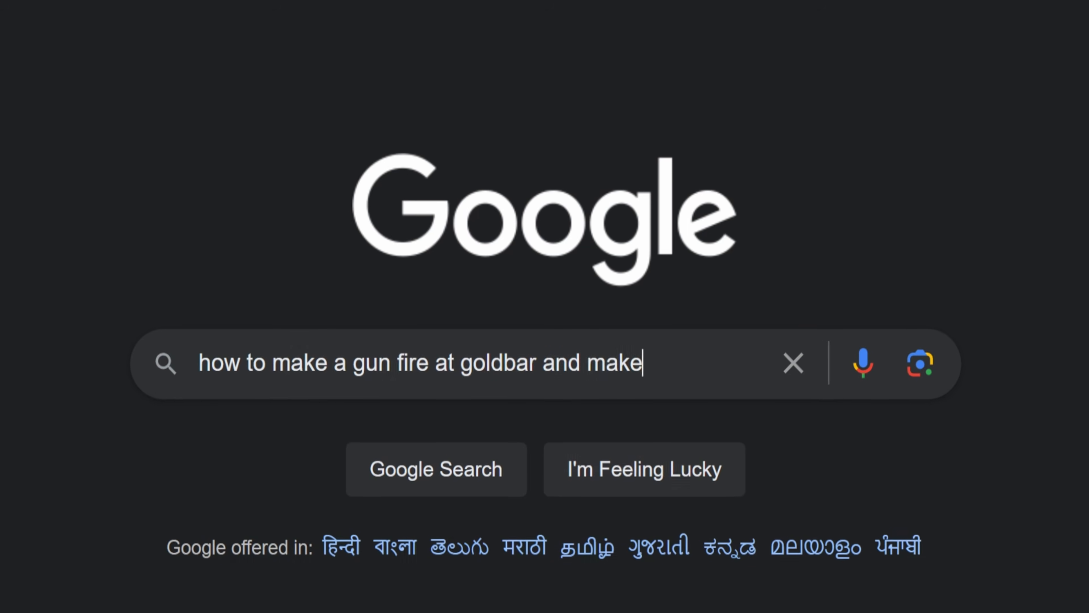
pyautogui.write(' it a 3d video and show it to people and get so much views i')
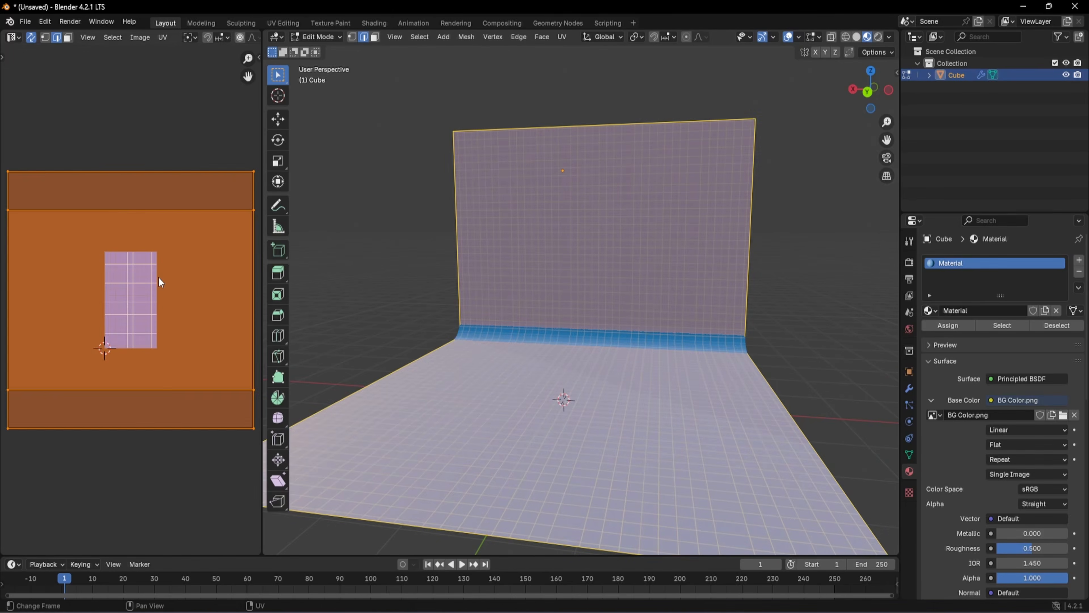
# Reposition the backdrop's UV layout over the grid image and select all of its UVs
pyautogui.press('g')
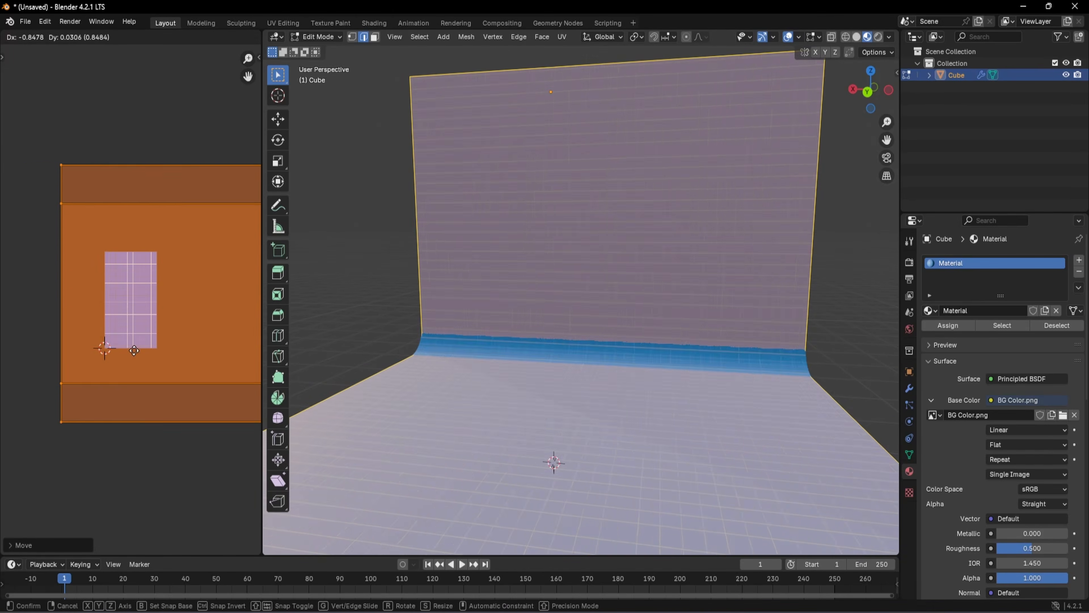
pyautogui.click(79, 363)
pyautogui.moveTo(3, 381); pyautogui.dragTo(255, 455)
pyautogui.press('a')
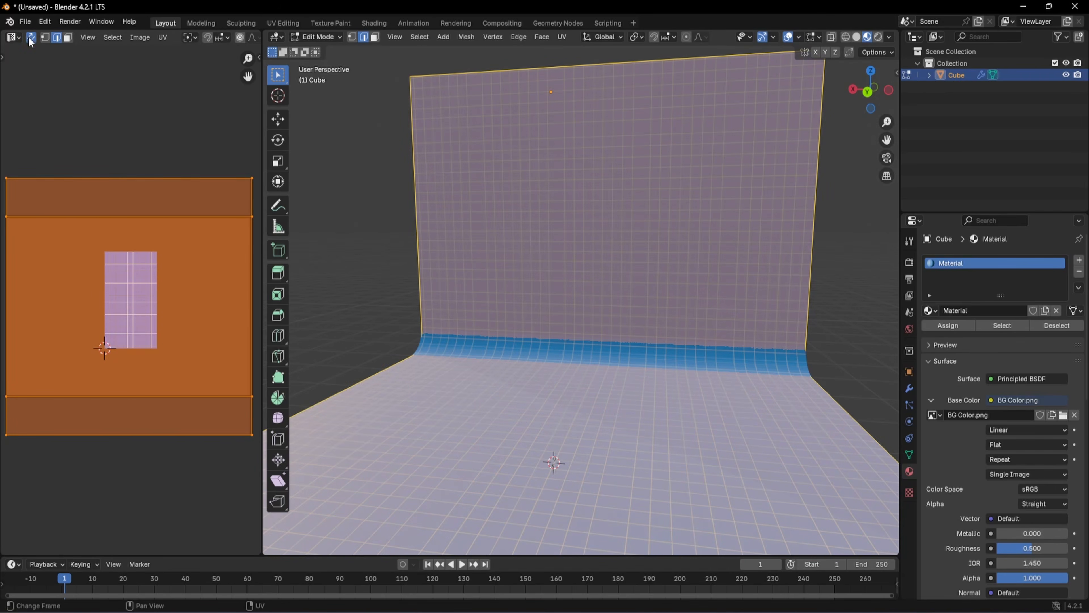
# Rescale the backdrop's entire UV layout to adjust the size of the grid squares
pyautogui.click(171, 288)
pyautogui.scroll(4, 172, 296)
pyautogui.moveTo(215, 431); pyautogui.dragTo(58, 287)
pyautogui.press('a')
pyautogui.scroll(-3, 73, 206)
pyautogui.press('s')
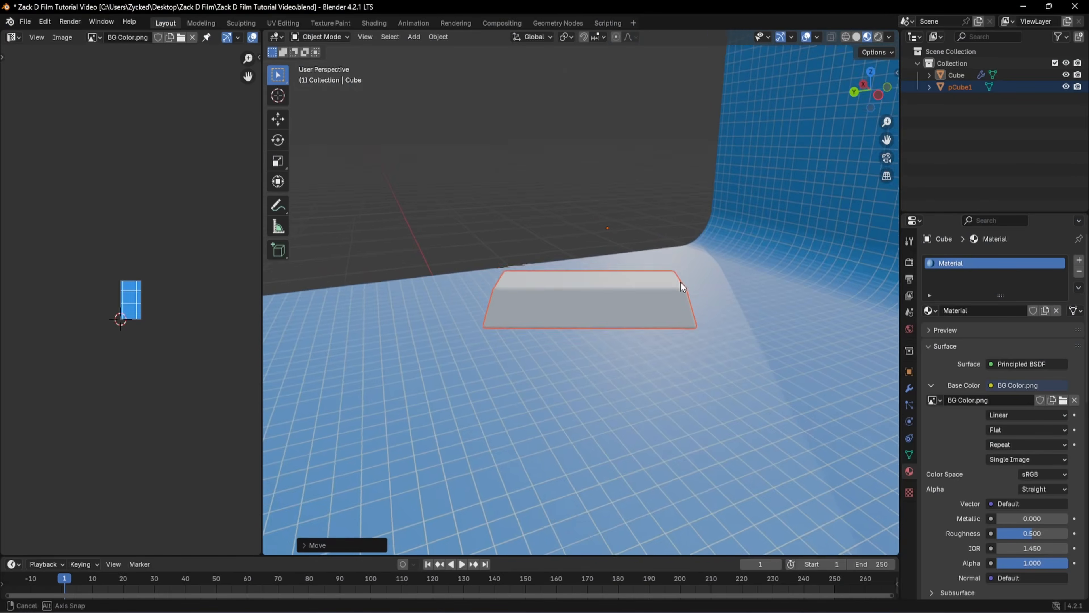
# Change the UV Editor area to the Shader Editor for texturing the gold bar
pyautogui.moveTo(681, 282); pyautogui.dragTo(756, 342, button='middle')
pyautogui.press('Home')
pyautogui.click(13, 37)
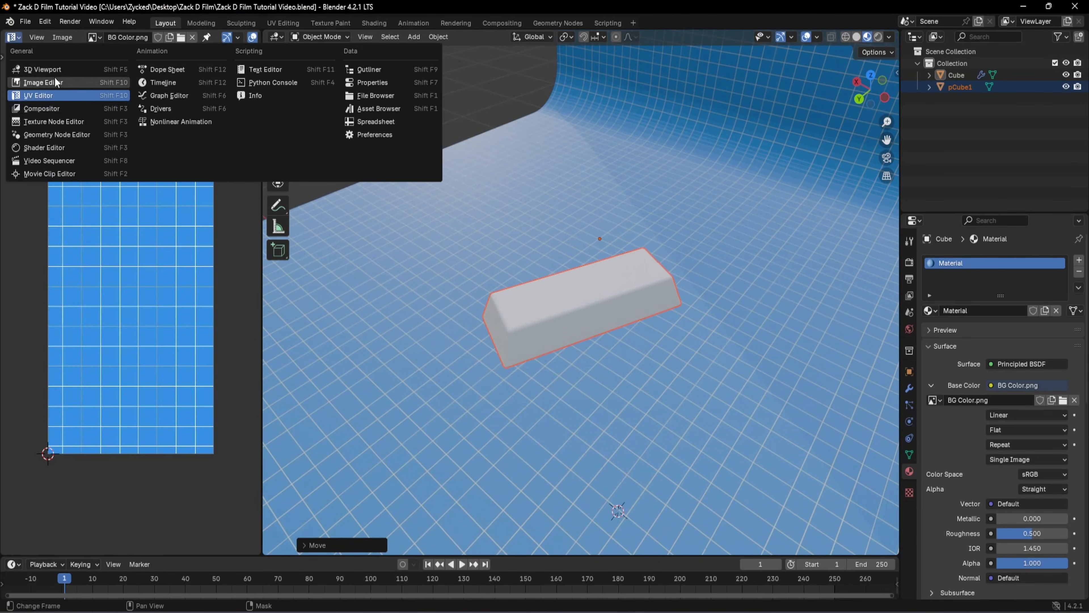
pyautogui.click(64, 155)
# Check in the add-on preferences that Node Wrangler is enabled, and close the preferences
pyautogui.click(45, 22)
pyautogui.click(97, 182)
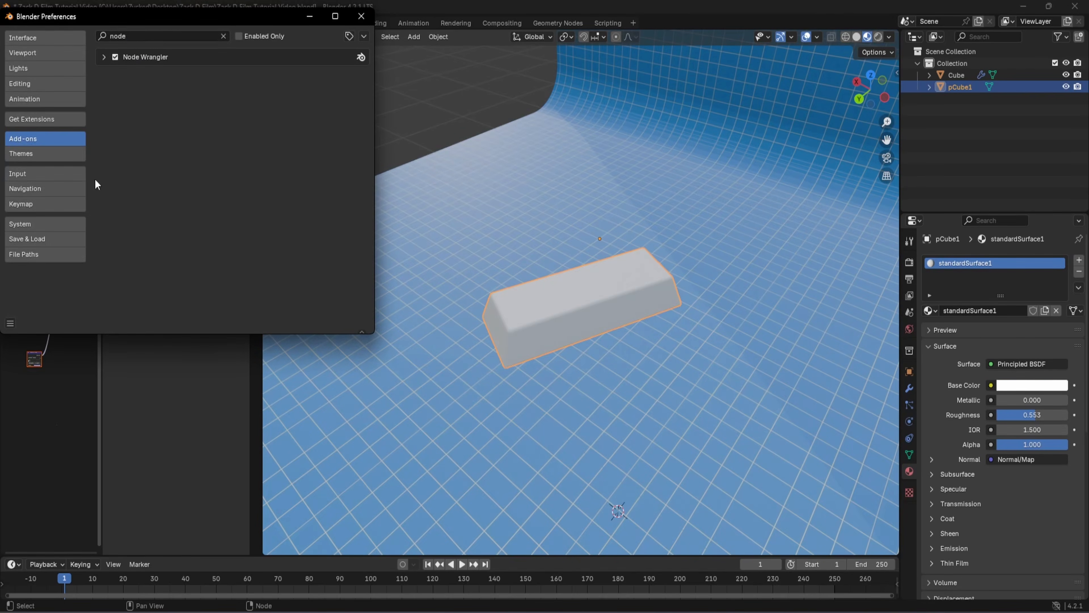
pyautogui.press('BackSpace')
pyautogui.click(361, 16)
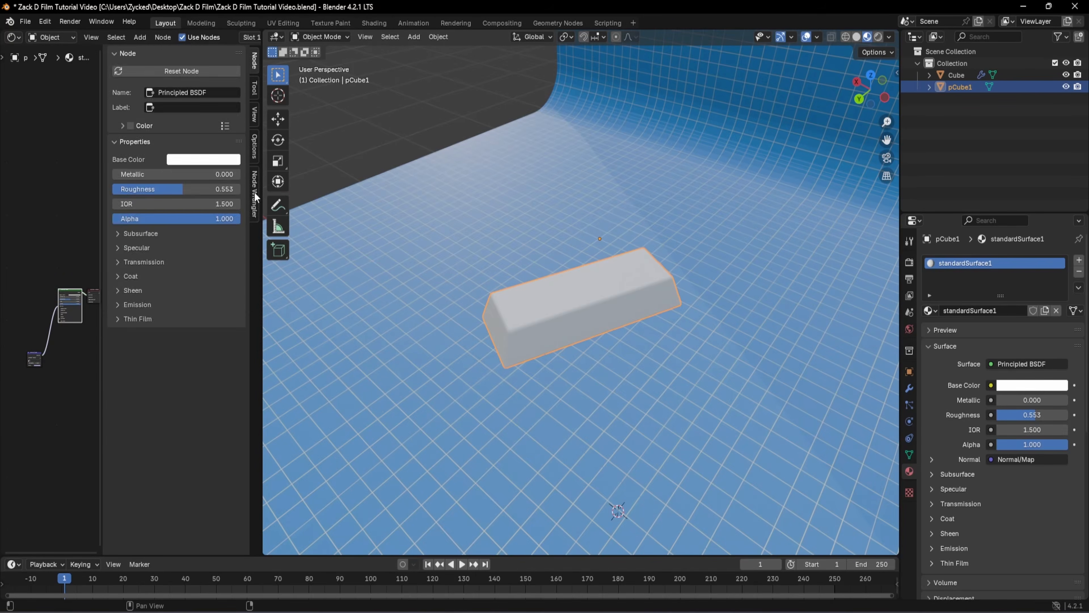
# Add a Node Wrangler Principled texture setup to the gold bar's standardSurface1 material using the images in its textures folder
pyautogui.click(205, 121)
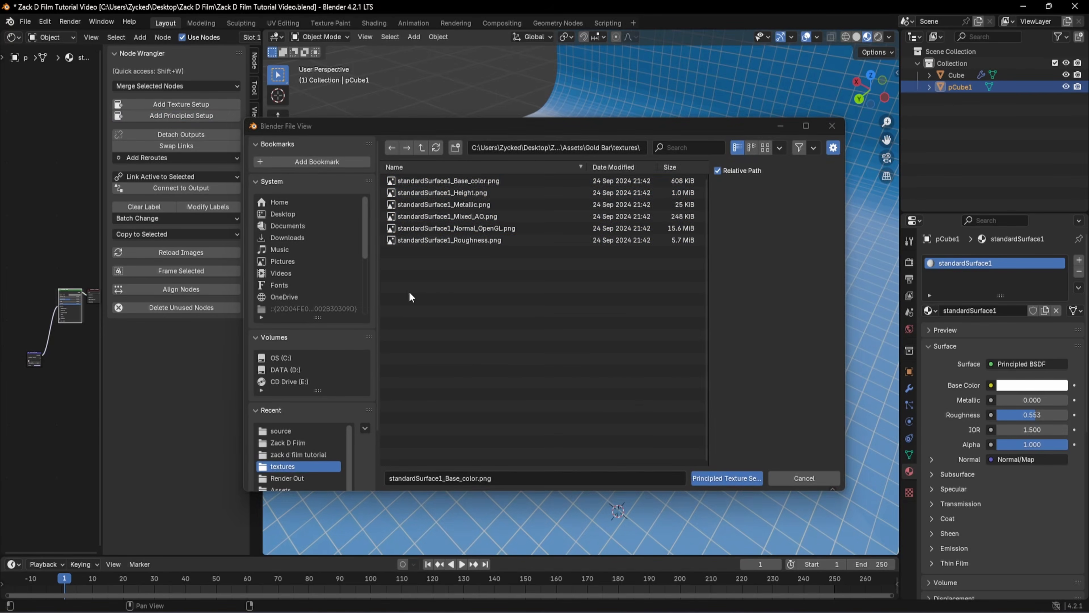
pyautogui.moveTo(516, 279); pyautogui.dragTo(471, 189)
pyautogui.click(739, 478)
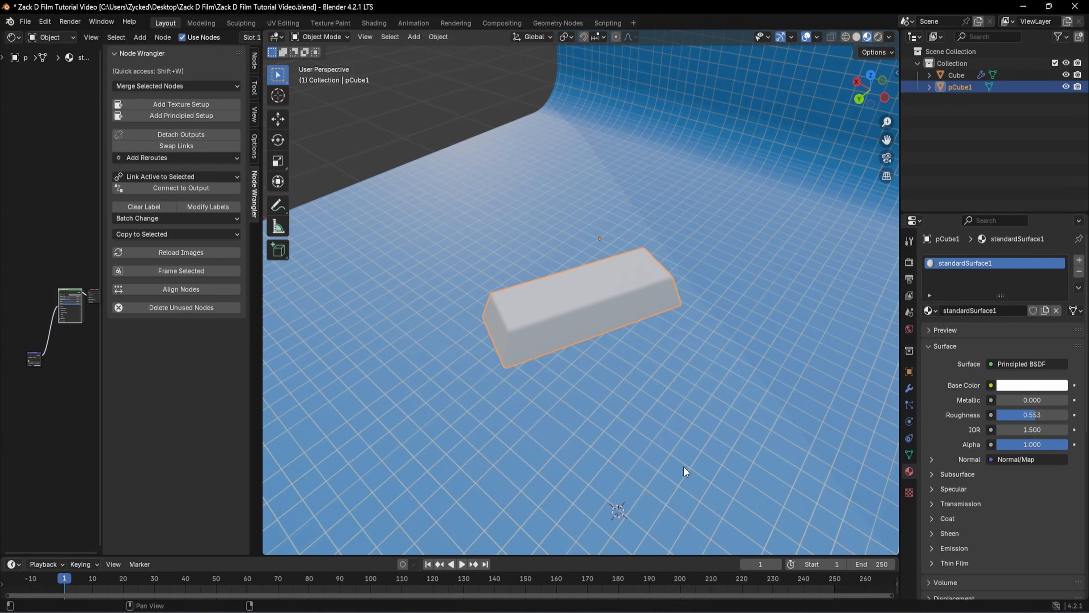
pyautogui.moveTo(596, 355)
pyautogui.mouseDown(button='middle')
pyautogui.moveTo(735, 341)
pyautogui.moveTo(595, 341)
pyautogui.mouseUp(button='middle')
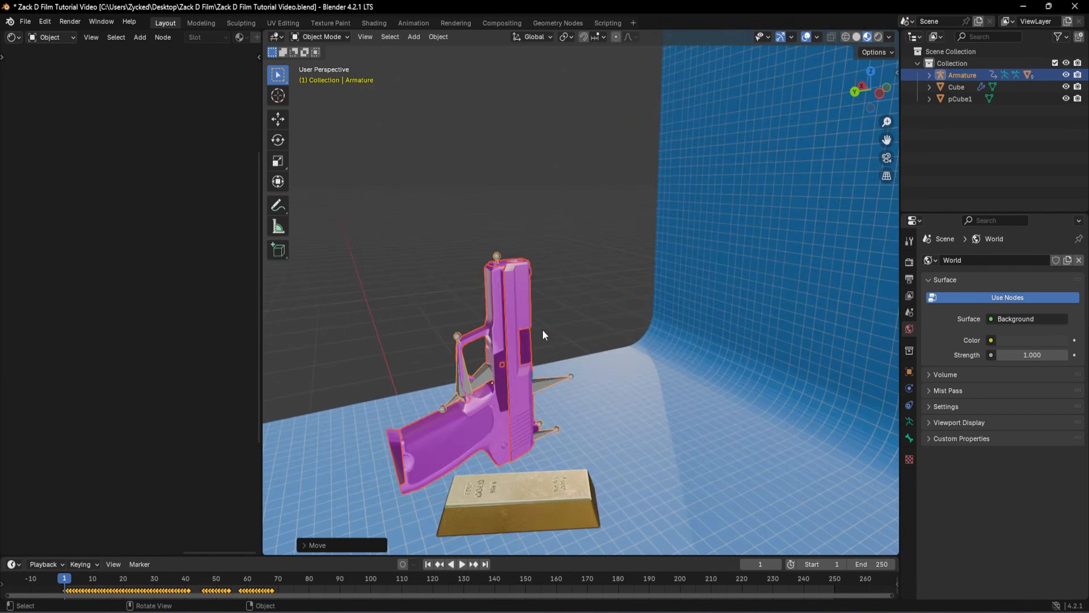
# Add a Node Wrangler Principled texture setup to the pistol's Material.001 using the textures from the handgun asset folder
pyautogui.scroll(-5, 500, 307)
pyautogui.moveTo(501, 307); pyautogui.dragTo(559, 298, button='middle')
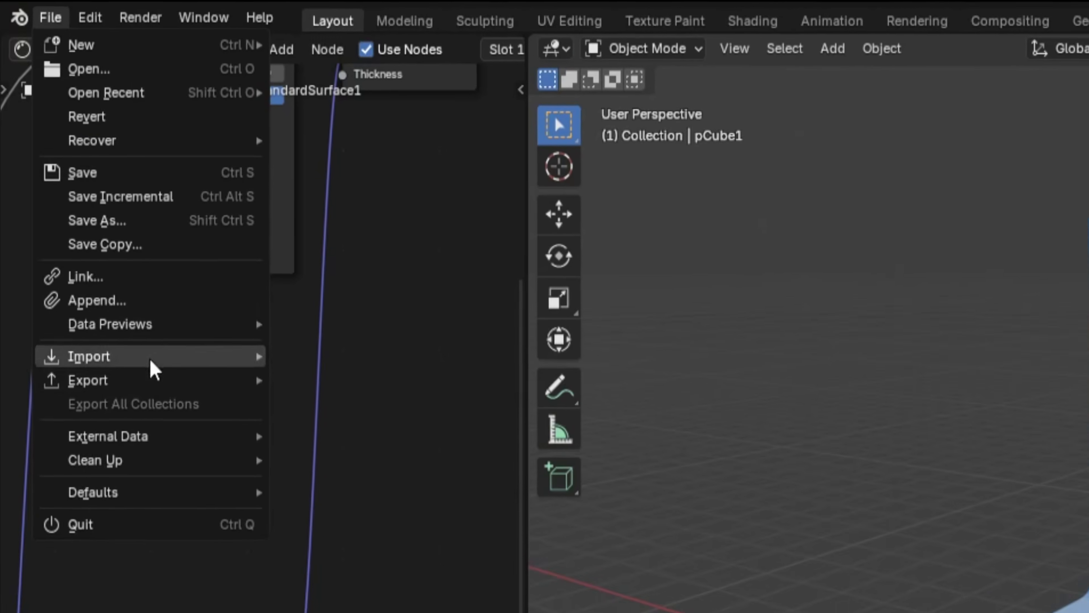
pyautogui.moveTo(125, 300)
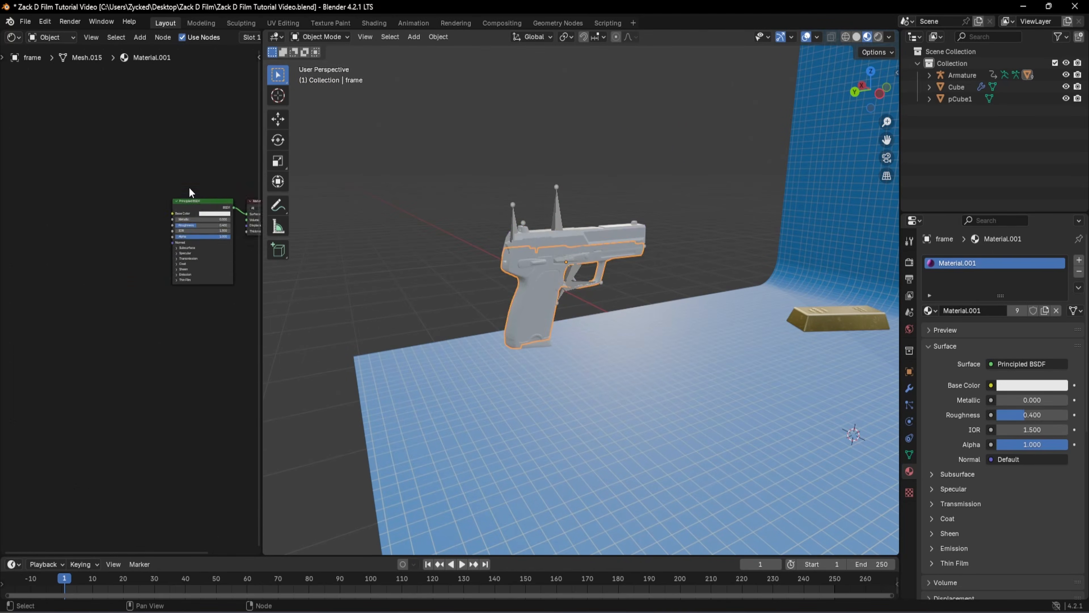
pyautogui.press('n')
pyautogui.click(207, 115)
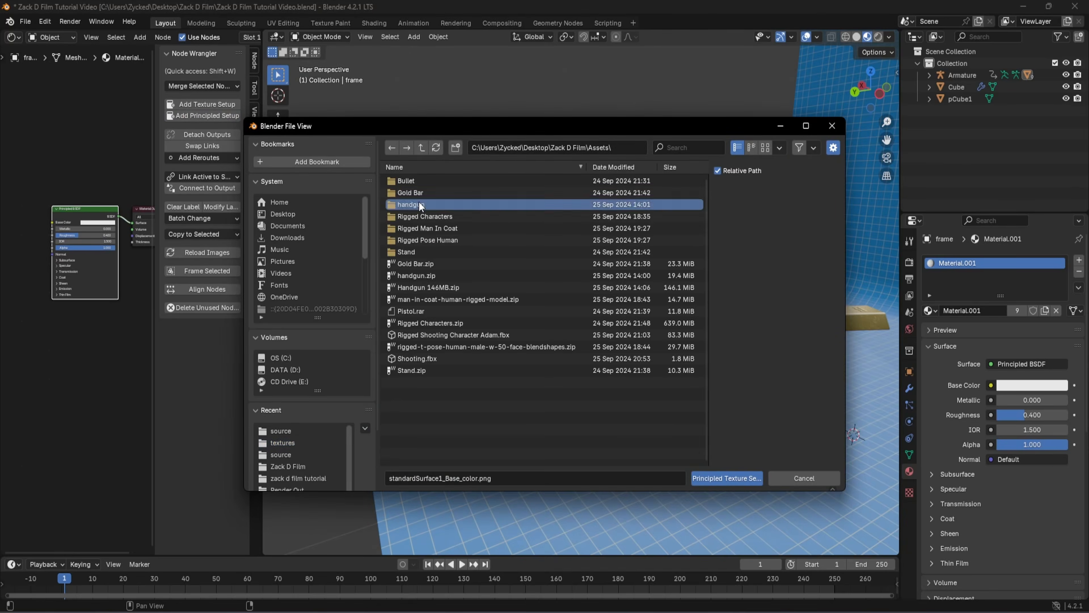
pyautogui.click(729, 477)
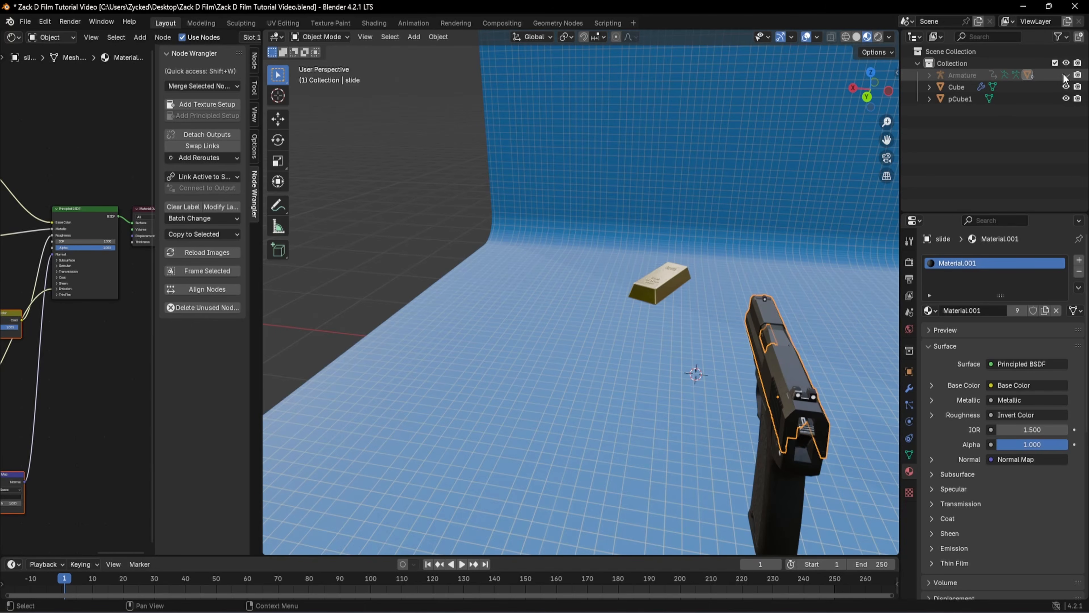
# Box-select the handgun parts in front of the backdrop
pyautogui.moveTo(821, 300)
pyautogui.mouseDown(button='middle')
pyautogui.moveTo(794, 297)
pyautogui.moveTo(803, 284)
pyautogui.moveTo(847, 300)
pyautogui.moveTo(827, 288)
pyautogui.mouseUp(button='middle')
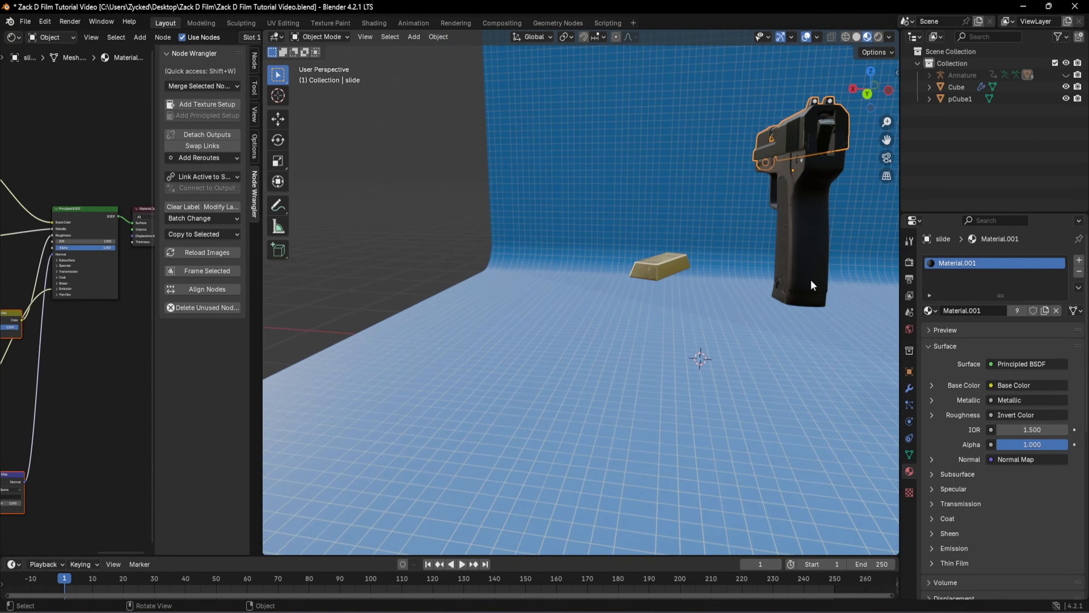
pyautogui.moveTo(760, 237); pyautogui.dragTo(767, 243, button='middle')
pyautogui.moveTo(679, 150); pyautogui.dragTo(596, 226)
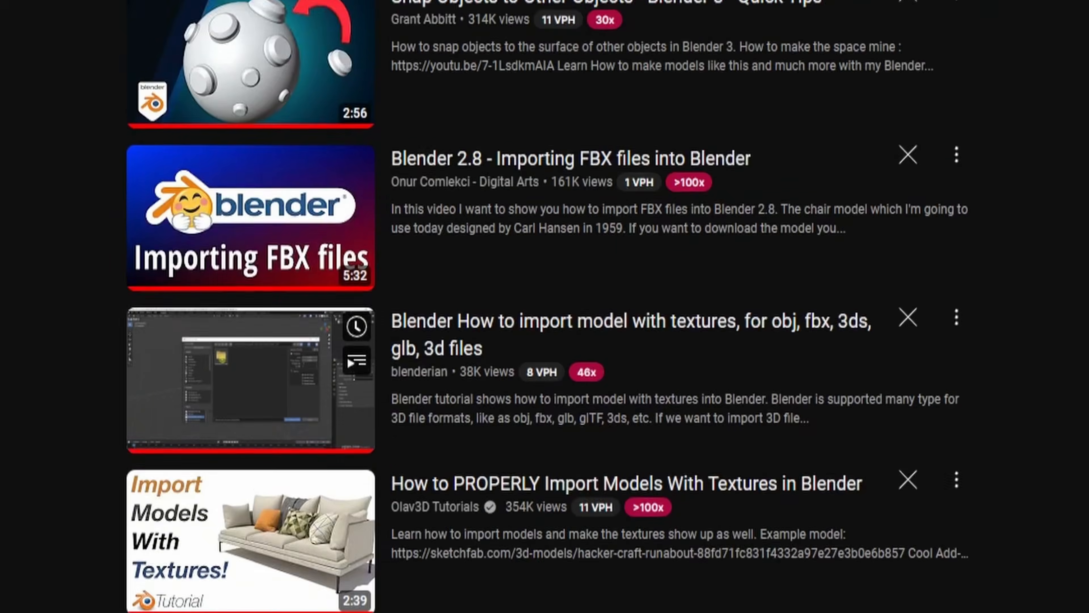
# Review the YouTube tutorials on importing models into Blender and browse the gun models on Sketchfab
pyautogui.scroll(12, 545, 306)
pyautogui.scroll(15, 544, 307)
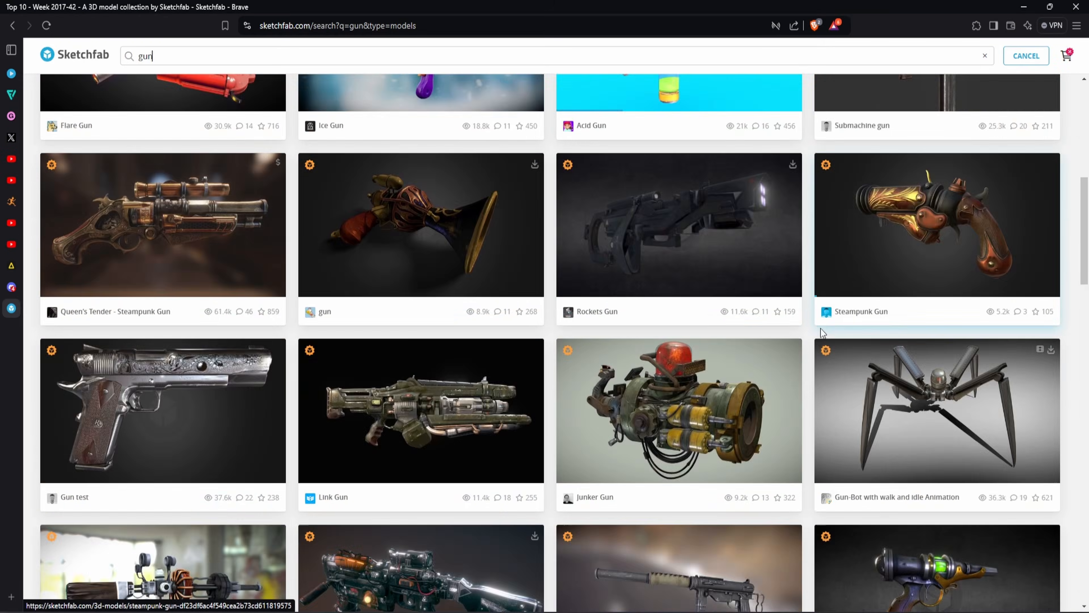
pyautogui.scroll(-20, 822, 333)
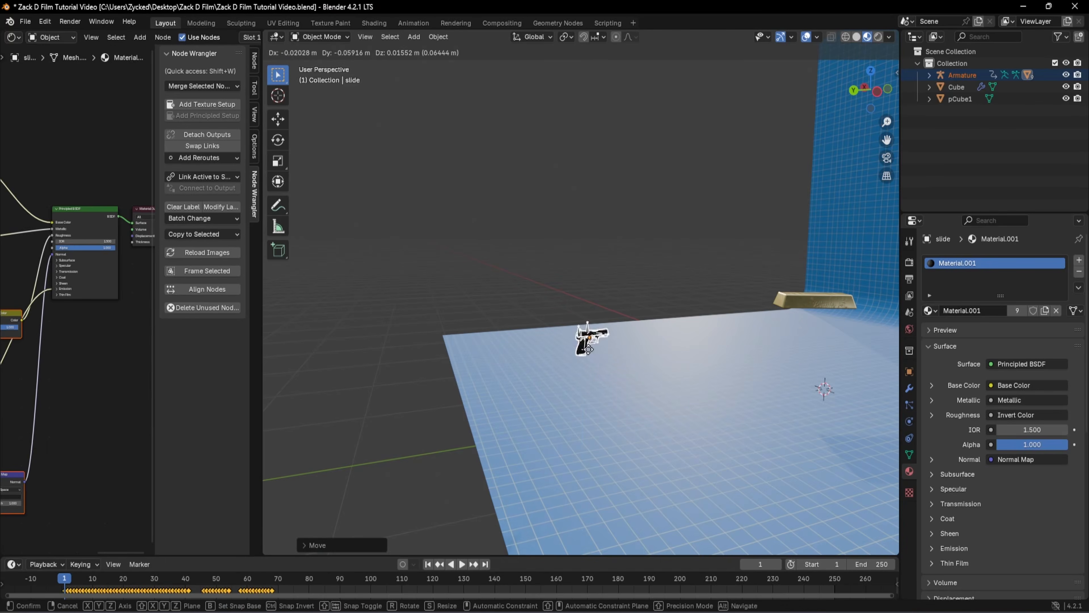
# Look over the handgun and its armature in the scene and skim the Sketchfab interests and Mixamo home pages
pyautogui.moveTo(585, 341); pyautogui.dragTo(656, 242, button='middle')
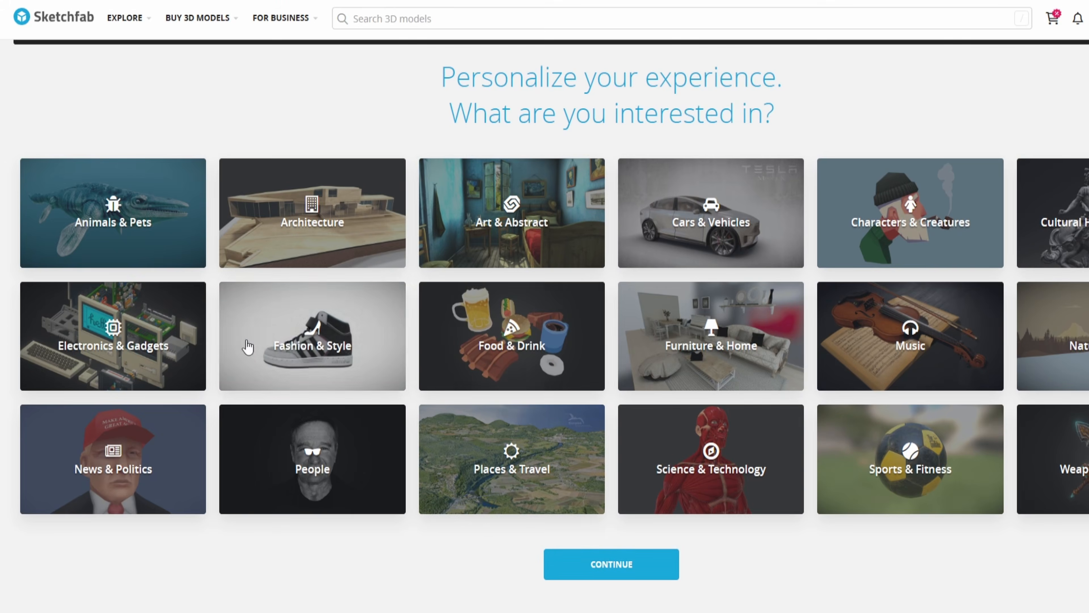
pyautogui.click(188, 361)
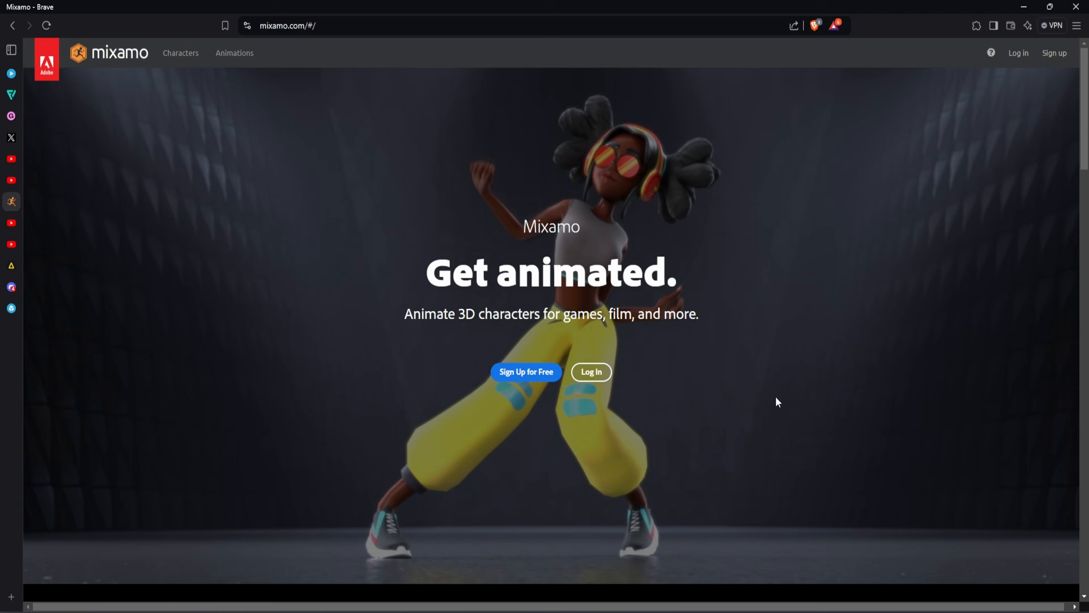
pyautogui.scroll(-10, 776, 401)
pyautogui.scroll(-12, 778, 401)
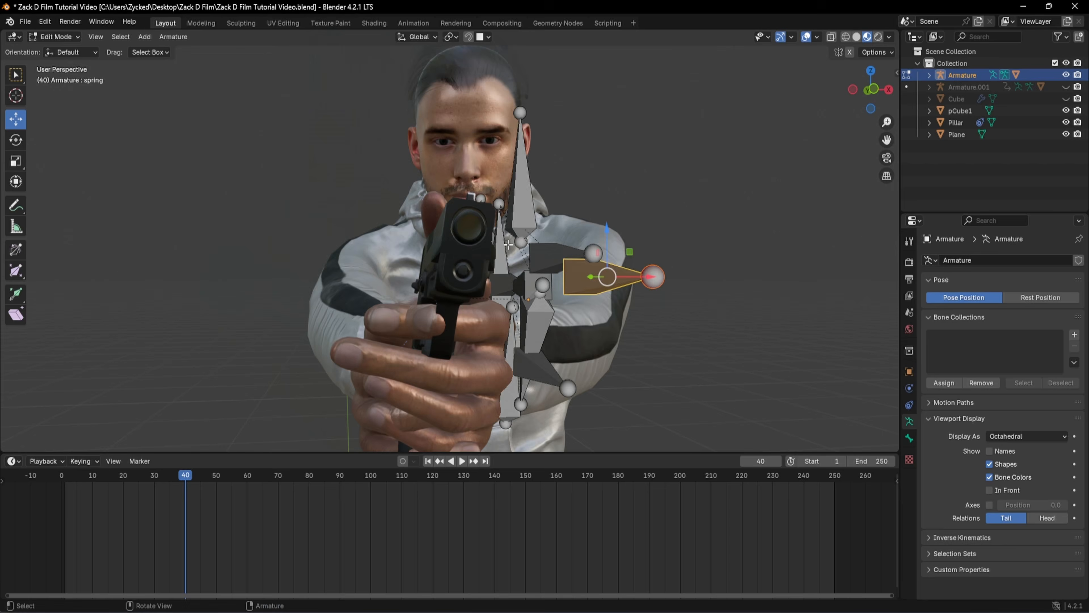
pyautogui.moveTo(508, 245); pyautogui.dragTo(577, 262, button='middle')
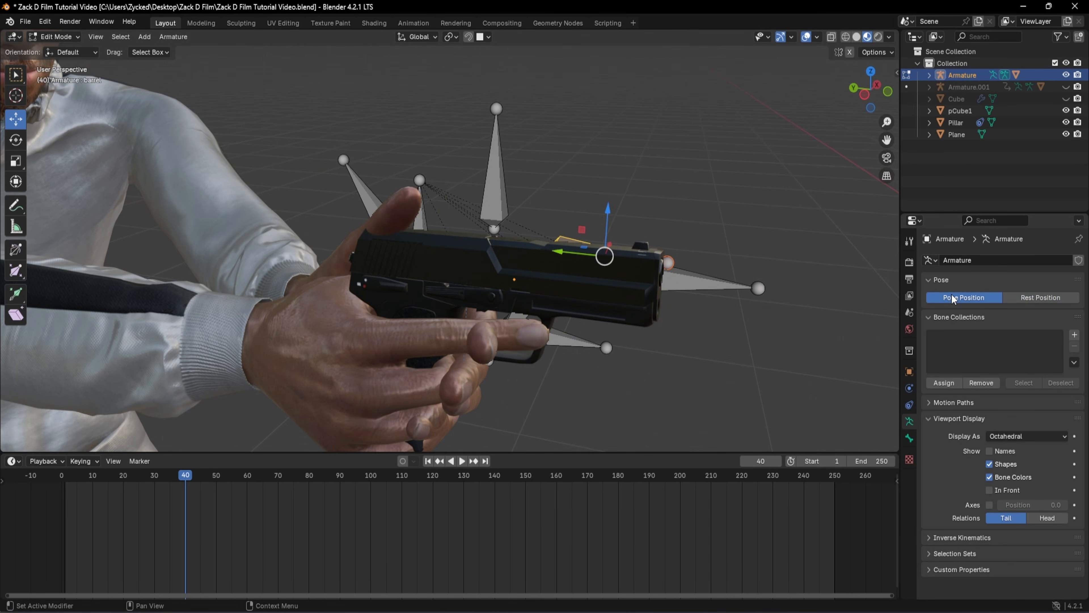
pyautogui.moveTo(781, 349); pyautogui.dragTo(526, 202, button='middle')
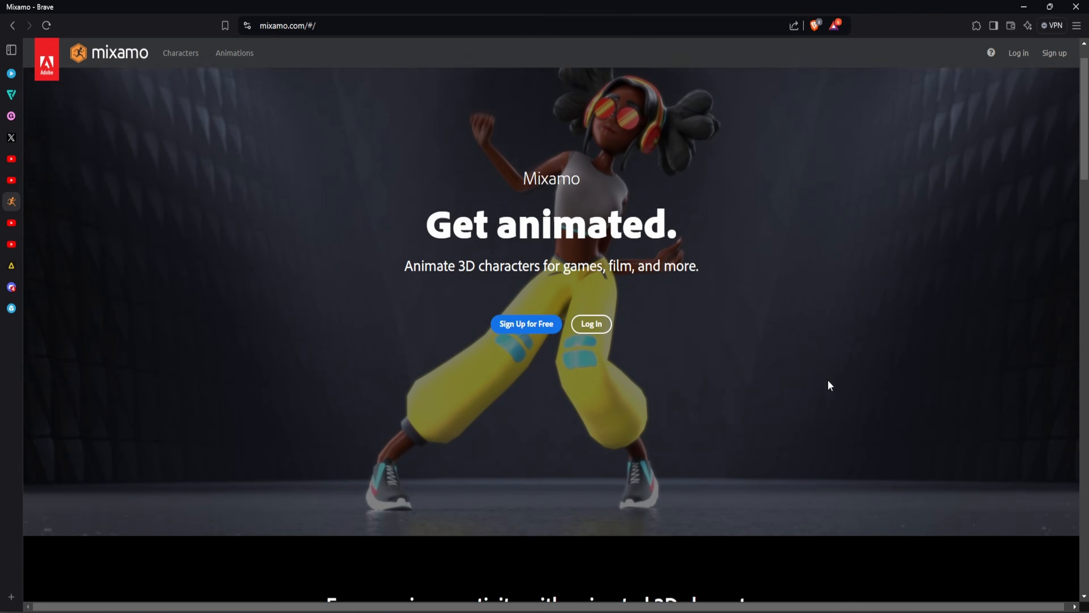
pyautogui.scroll(1, 828, 381)
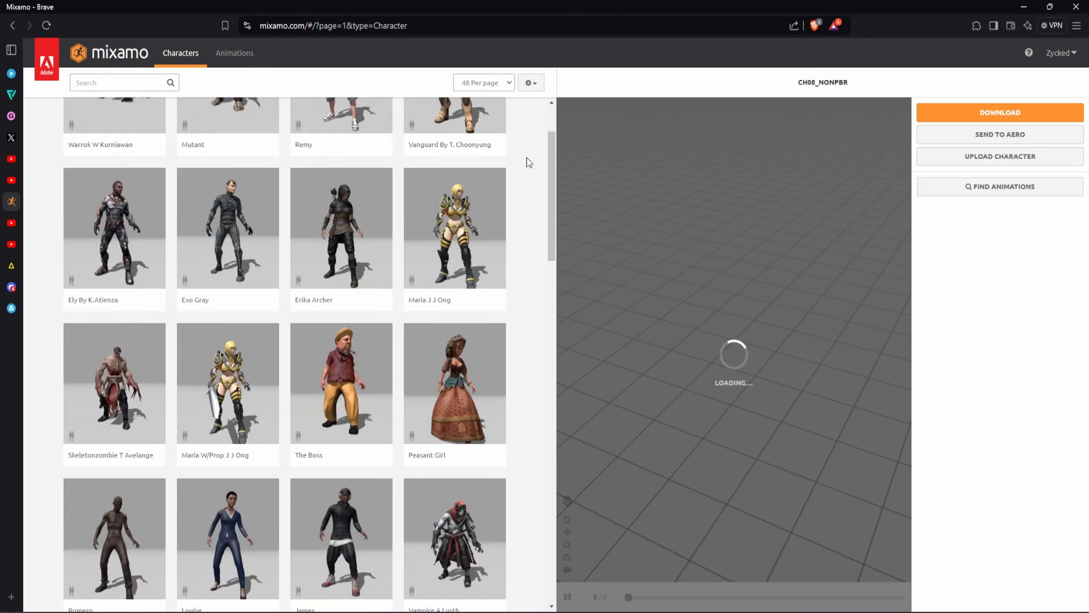
# Browse the Mixamo character library, load the Leonard character and orbit its preview
pyautogui.scroll(-10, 525, 236)
pyautogui.click(248, 268)
pyautogui.click(768, 216)
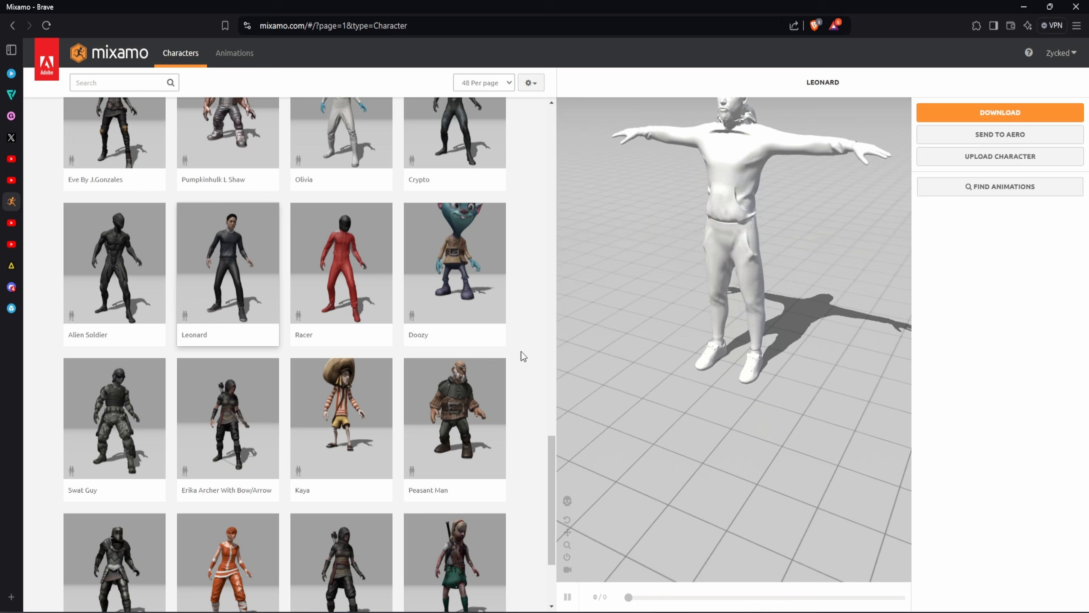
pyautogui.click(194, 278)
pyautogui.click(768, 216)
pyautogui.moveTo(783, 339); pyautogui.dragTo(635, 322)
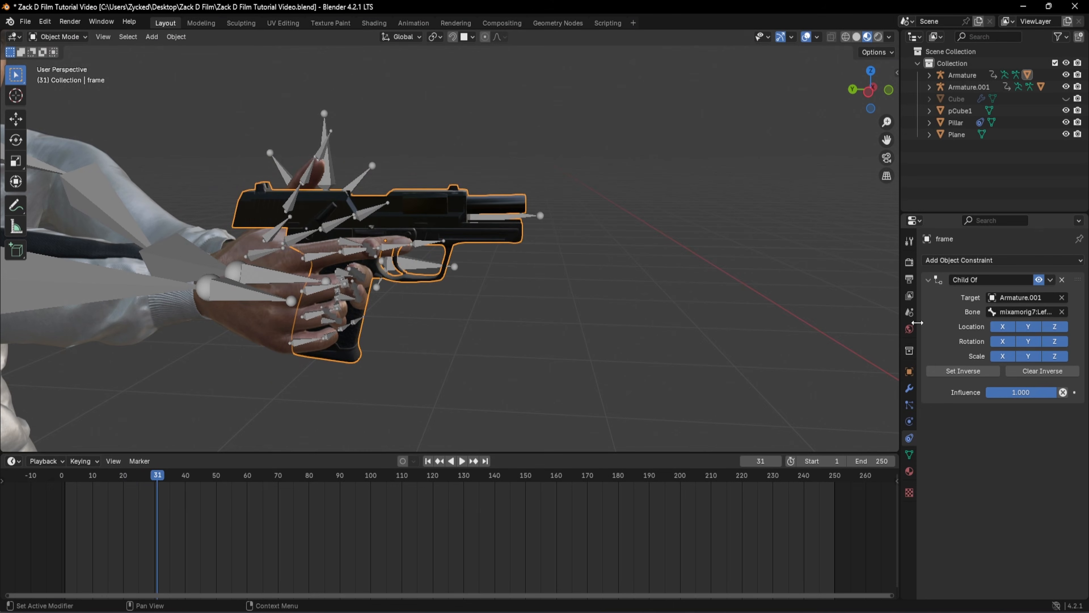
# In Blender, play the animation, scrub back to frame 18 and open the bone selection of the gun frame's Child Of constraint
pyautogui.press('space')
pyautogui.moveTo(146, 474); pyautogui.dragTo(121, 476)
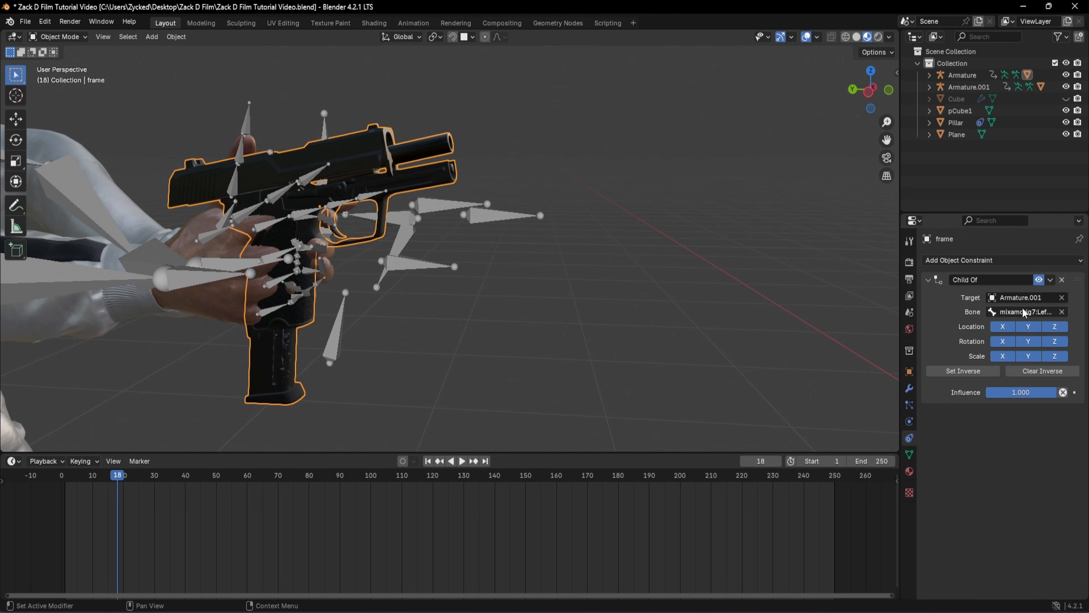
pyautogui.click(1024, 312)
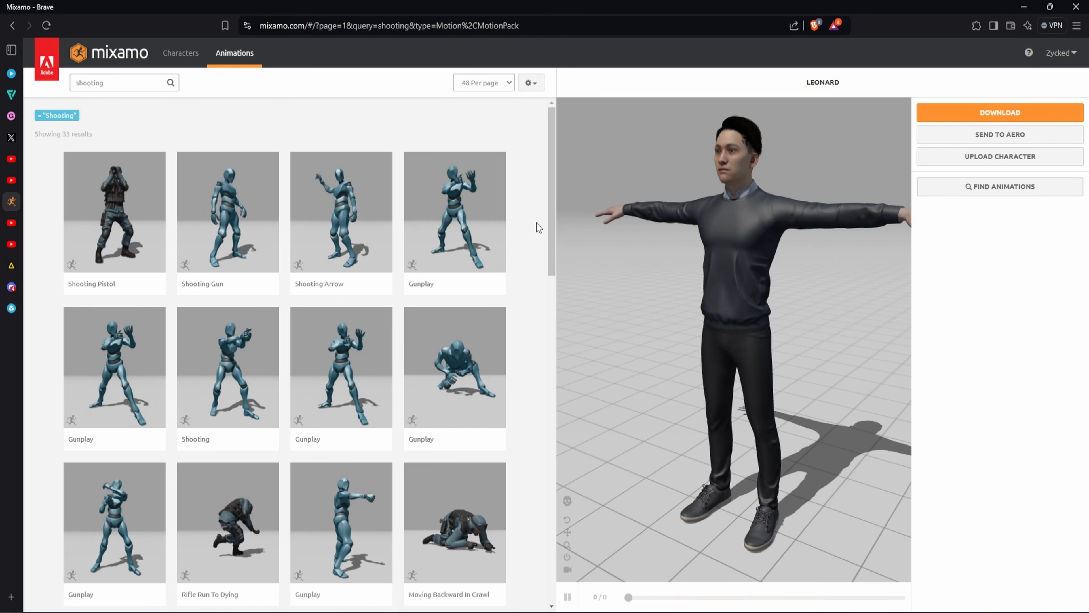
# In Mixamo, apply the Shooting animation to Leonard, set Character Arm-Space to about 48 and orbit the preview
pyautogui.click(214, 369)
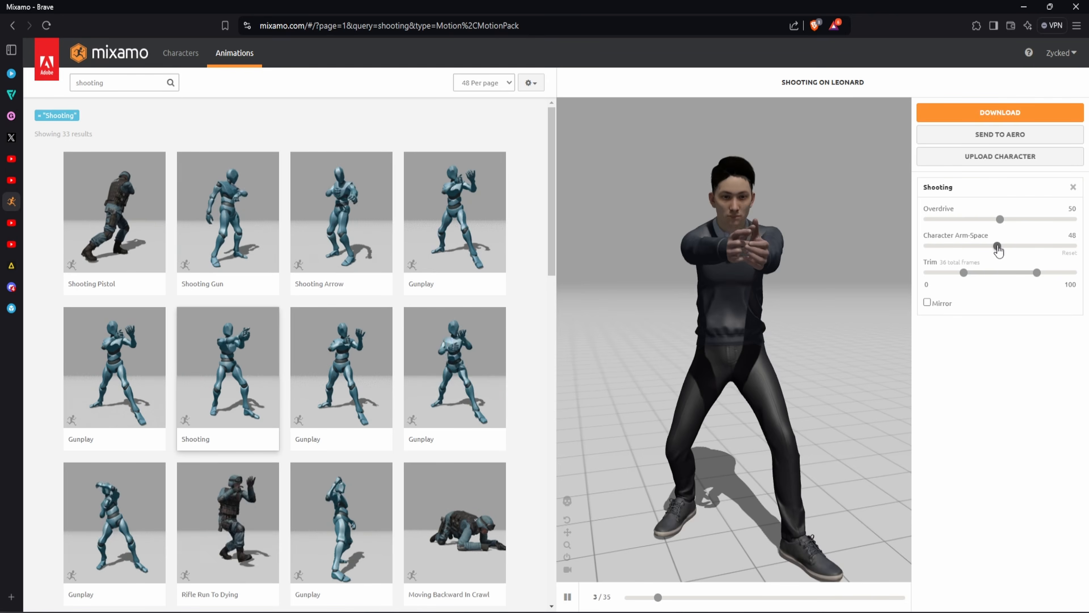
pyautogui.moveTo(997, 247); pyautogui.dragTo(995, 246)
pyautogui.moveTo(771, 253); pyautogui.dragTo(748, 320)
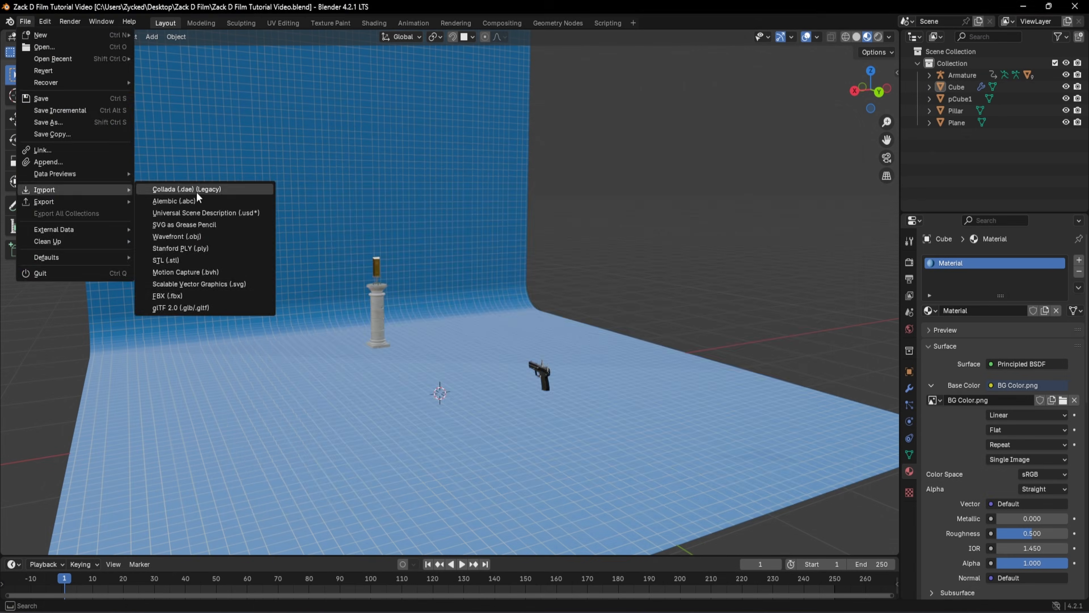
# In Blender, import the Mixamo shooting character and, with snapping enabled, raise the handgun towards its hands
pyautogui.click(316, 292)
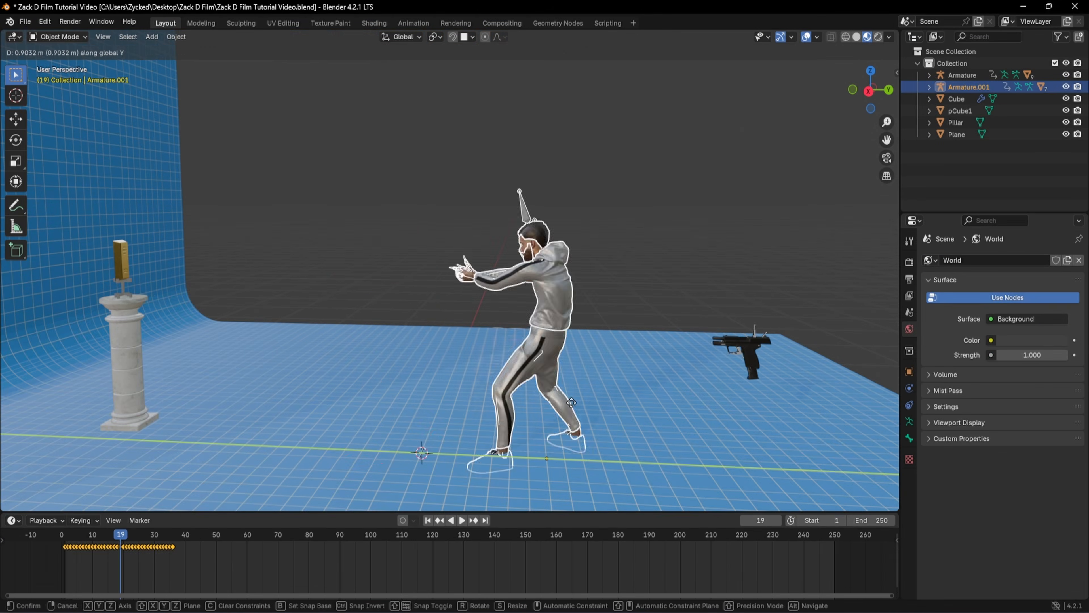
pyautogui.click(452, 37)
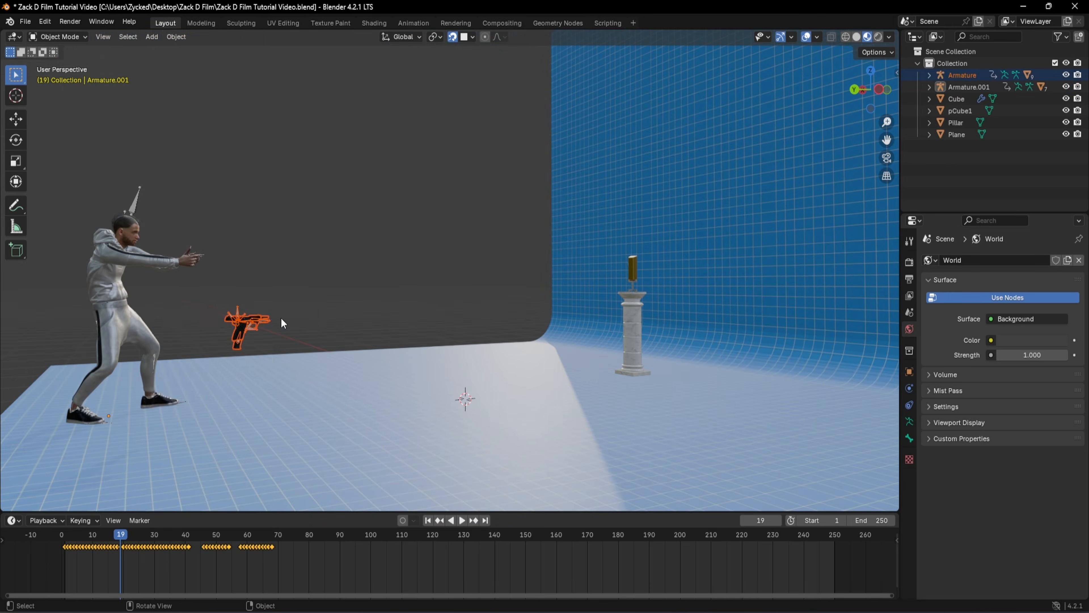
pyautogui.rightClick(243, 420)
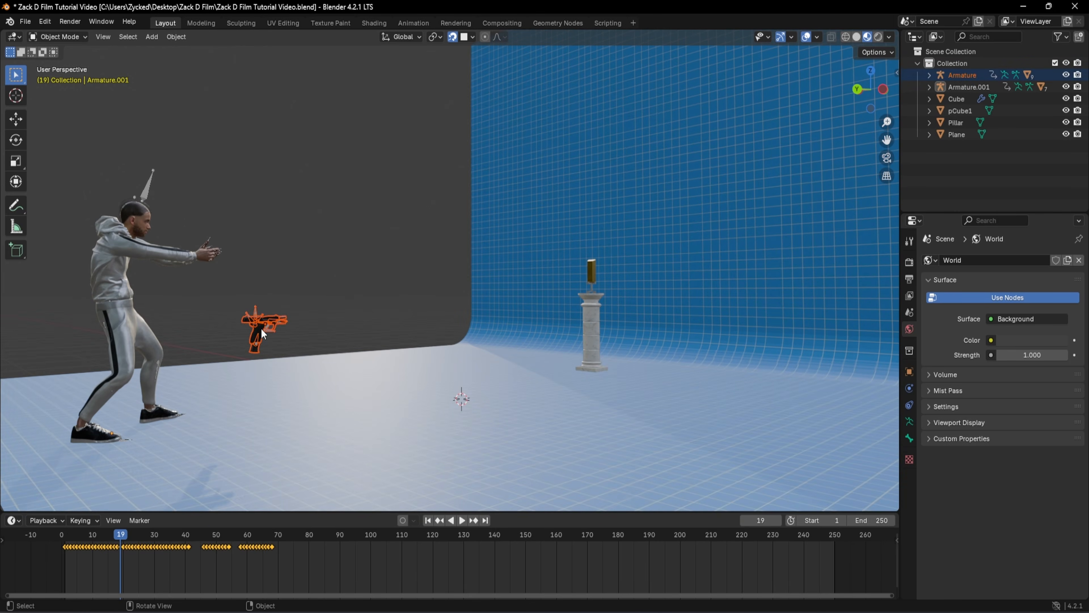
pyautogui.moveTo(261, 328); pyautogui.dragTo(260, 240)
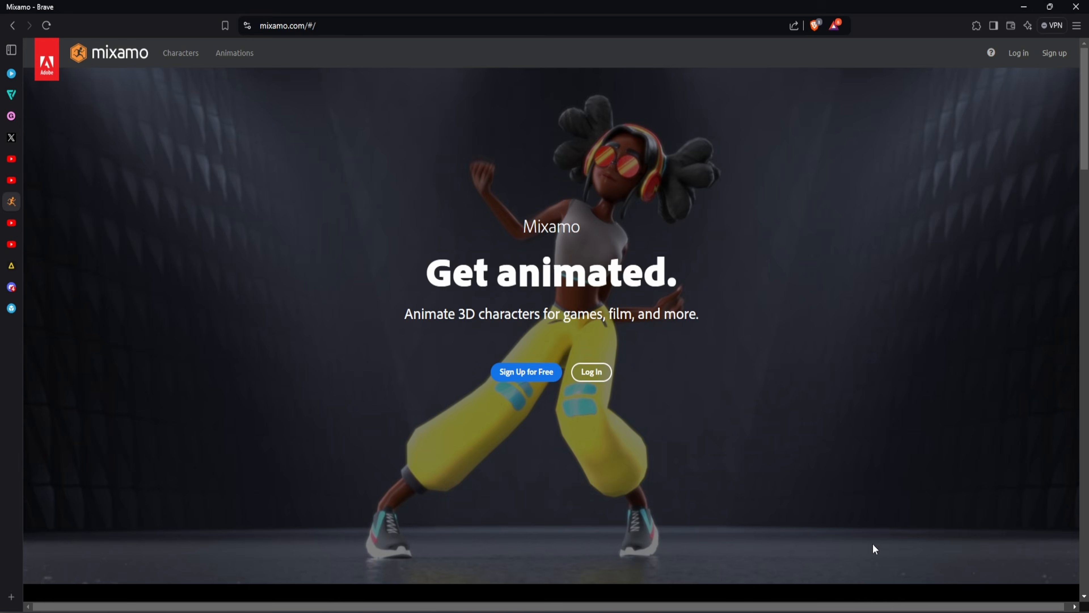
# Read the Mixamo home page sections on ready-to-use characters and motion-captured animations
pyautogui.scroll(-10, 776, 396)
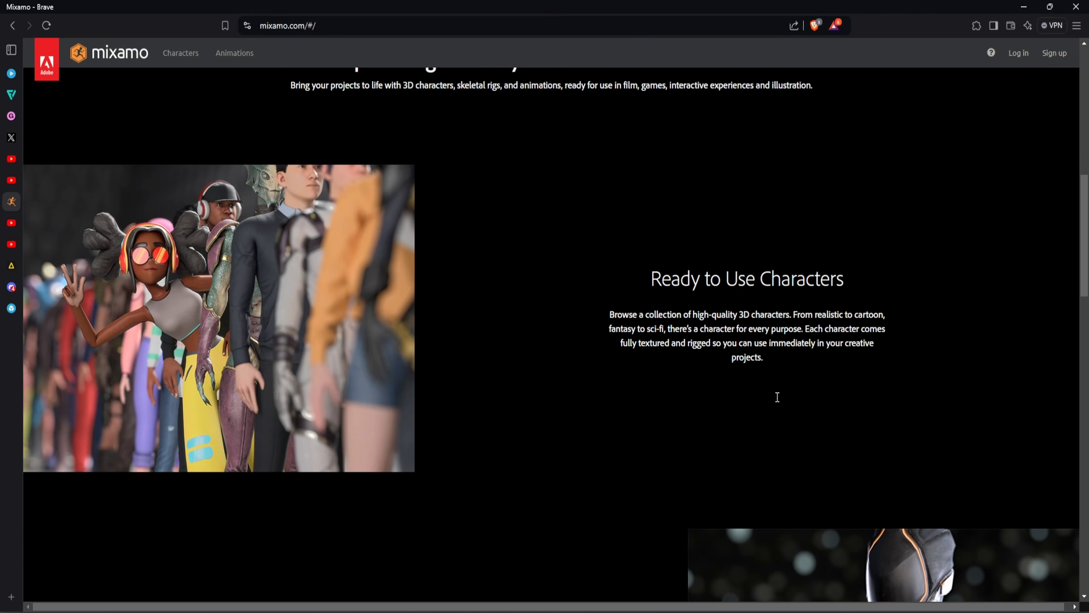
pyautogui.scroll(-15, 776, 398)
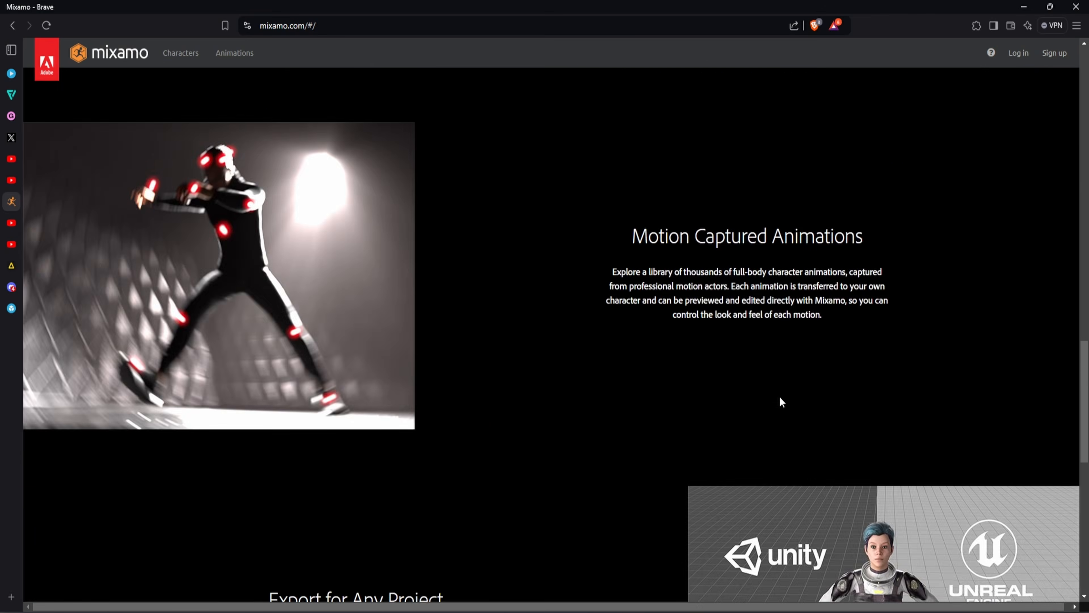
pyautogui.scroll(-8, 779, 396)
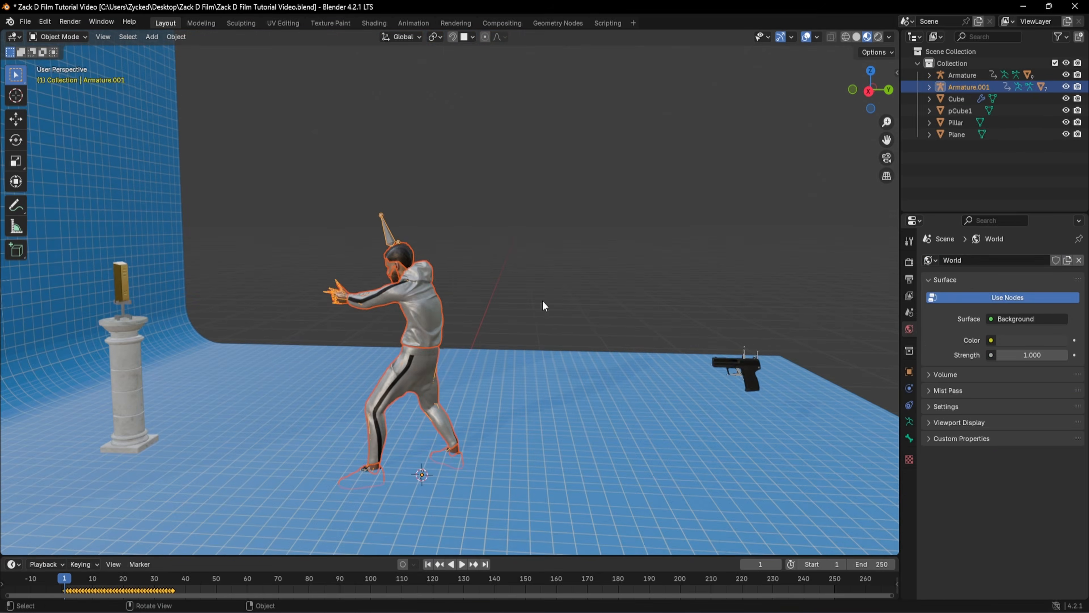
# In Blender, move the character behind the handgun, line it up with the gun and pillar in top view, and select the handgun
pyautogui.click(418, 392)
pyautogui.moveTo(419, 392); pyautogui.dragTo(399, 418, button='middle')
pyautogui.press('g')
pyautogui.click(870, 90)
pyautogui.click(870, 71)
pyautogui.press('g')
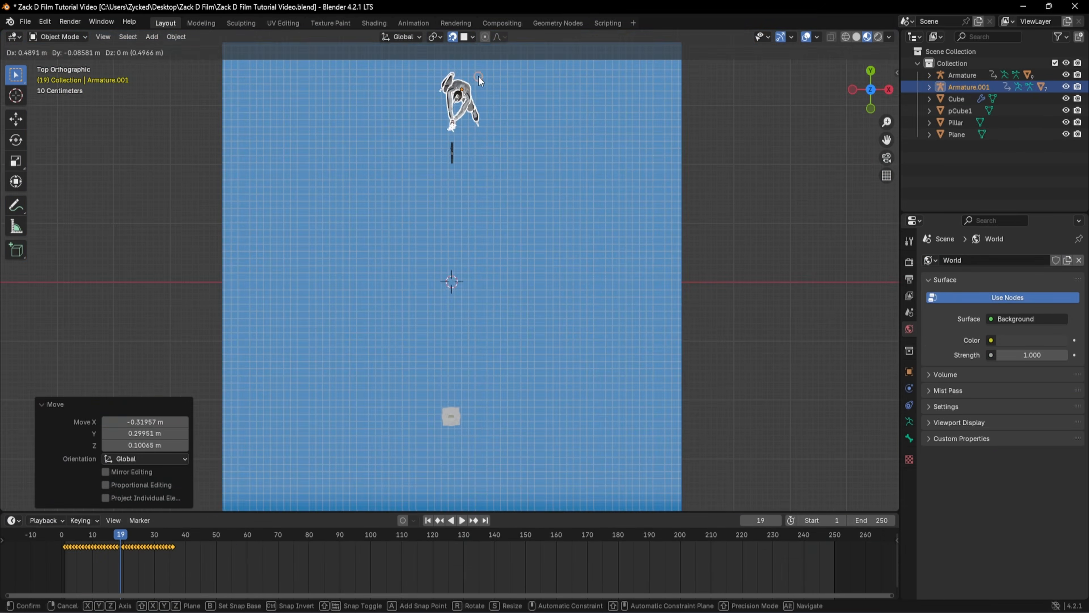
pyautogui.click(479, 80)
pyautogui.moveTo(479, 81); pyautogui.dragTo(327, 219, button='middle')
pyautogui.click(223, 339)
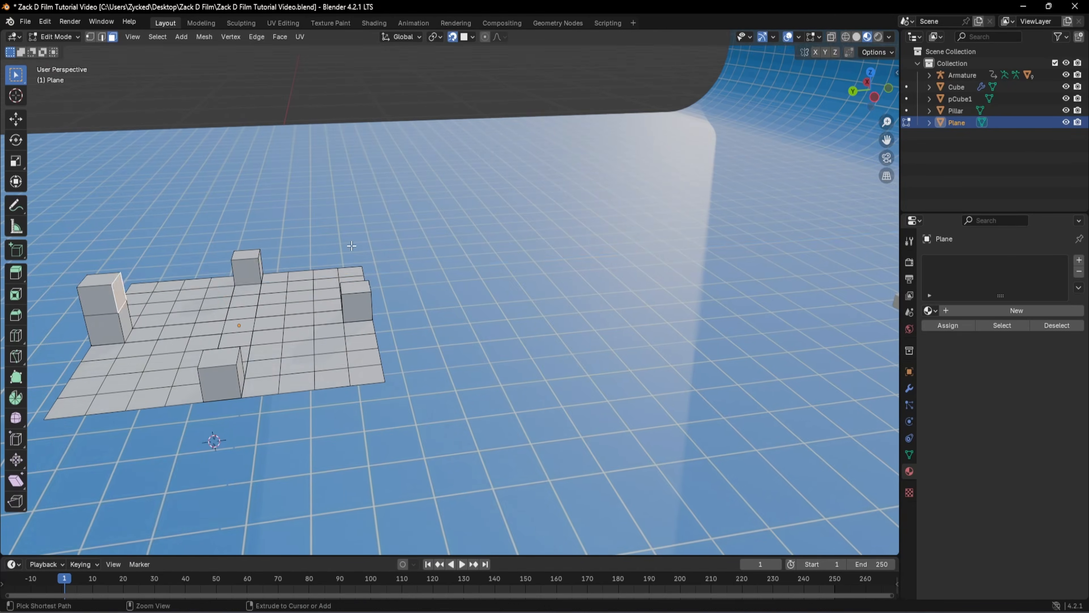
# Join the stand's corner legs into a raised cross and extrude its centre face upward into a tall post
pyautogui.click(511, 312)
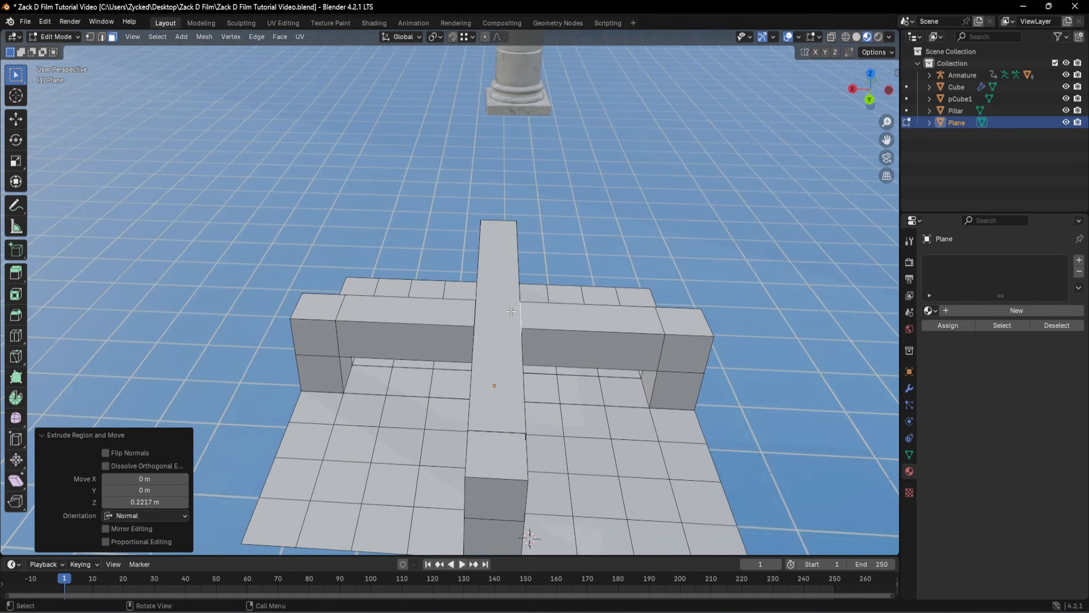
pyautogui.moveTo(511, 312); pyautogui.dragTo(578, 326, button='middle')
pyautogui.click(442, 386)
pyautogui.press('e')
pyautogui.click(428, 300)
# Delete the flat grid faces around and beneath the stand's legs
pyautogui.press('x')
pyautogui.moveTo(620, 432); pyautogui.dragTo(506, 326)
pyautogui.press('x')
# Delete the leftover loose edges running between the stand's feet, undoing one wrong deletion along the way
pyautogui.moveTo(505, 326); pyautogui.dragTo(386, 257, button='middle')
pyautogui.press('2')
pyautogui.press('x')
pyautogui.click(513, 190)
pyautogui.hotkey('ctrl', 'z')
pyautogui.keyDown('shift'); pyautogui.click(253, 236); pyautogui.keyUp('shift')
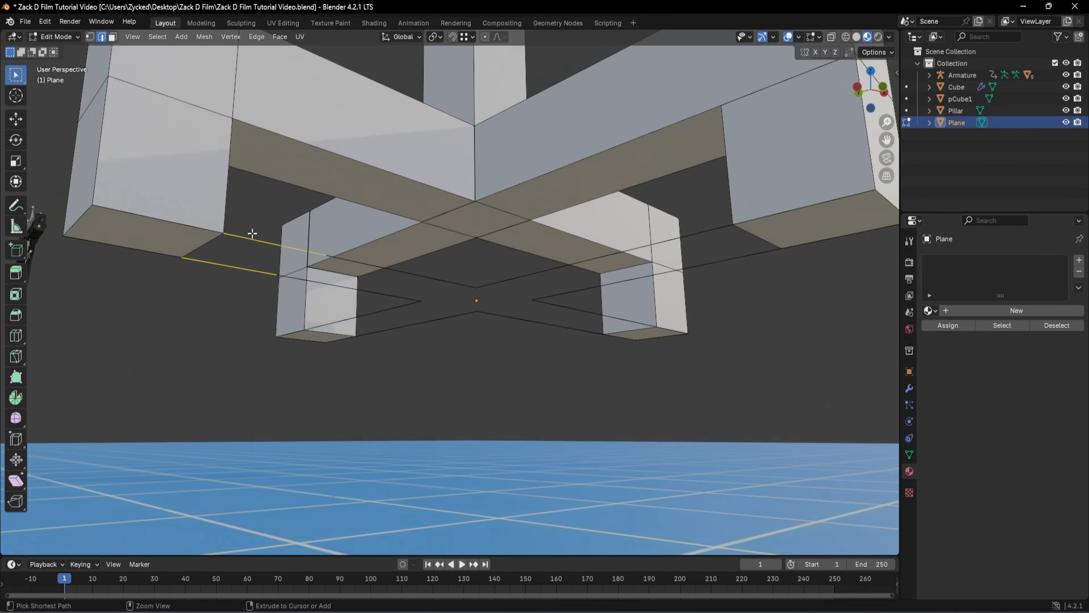
pyautogui.moveTo(253, 236); pyautogui.dragTo(513, 499, button='middle')
pyautogui.keyDown('shift'); pyautogui.click(367, 267); pyautogui.keyUp('shift')
pyautogui.press('x')
# Duplicate the legged cross, fit the flipped copy to the top of the post and leave mesh editing
pyautogui.press('3')
pyautogui.hotkey('ctrl', 'l')
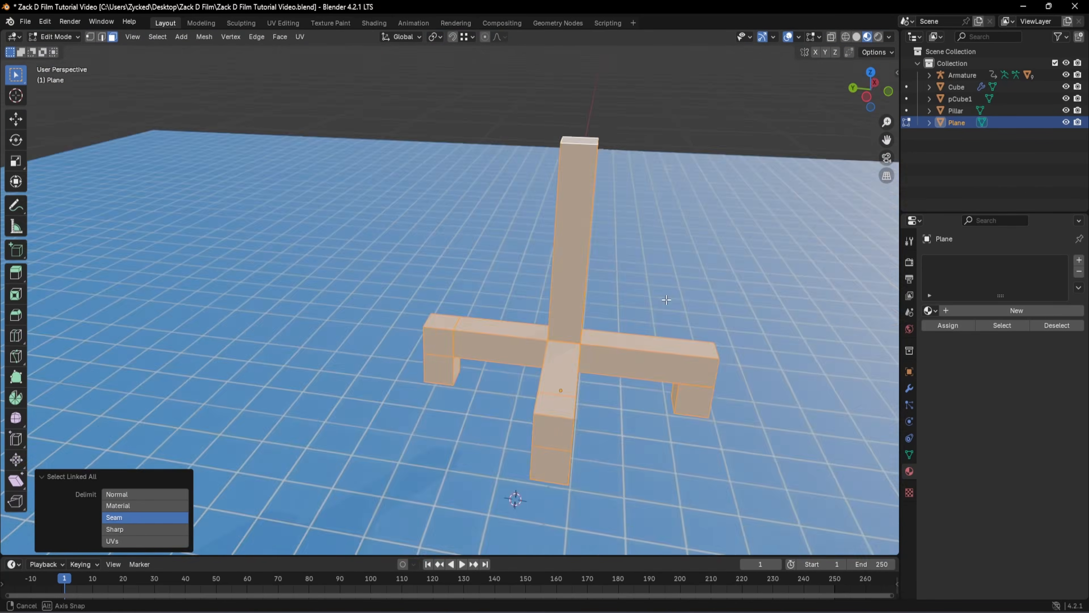
pyautogui.hotkey('shift', 'd')
pyautogui.click(461, 255)
pyautogui.hotkey('ctrl', 'l')
pyautogui.press('m')
pyautogui.press('Tab')
# Give the stand a new material with a light grey base colour, metallic 0.205, roughness 0.028 and IOR 3.7
pyautogui.click(1017, 311)
pyautogui.click(1032, 385)
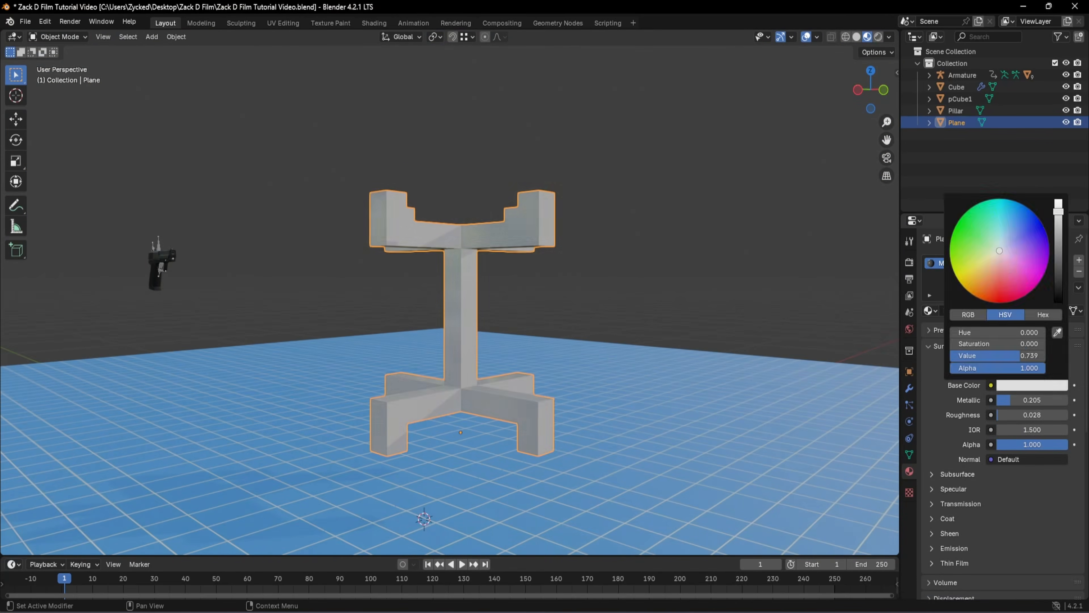
# Adjust the snapping settings and move the stand onto the top of the pillar
pyautogui.moveTo(557, 300); pyautogui.dragTo(447, 416, button='middle')
pyautogui.press('g')
pyautogui.click(455, 515)
pyautogui.moveTo(455, 515); pyautogui.dragTo(625, 250, button='middle')
pyautogui.click(469, 37)
pyautogui.click(435, 146)
pyautogui.click(555, 297)
pyautogui.press('g')
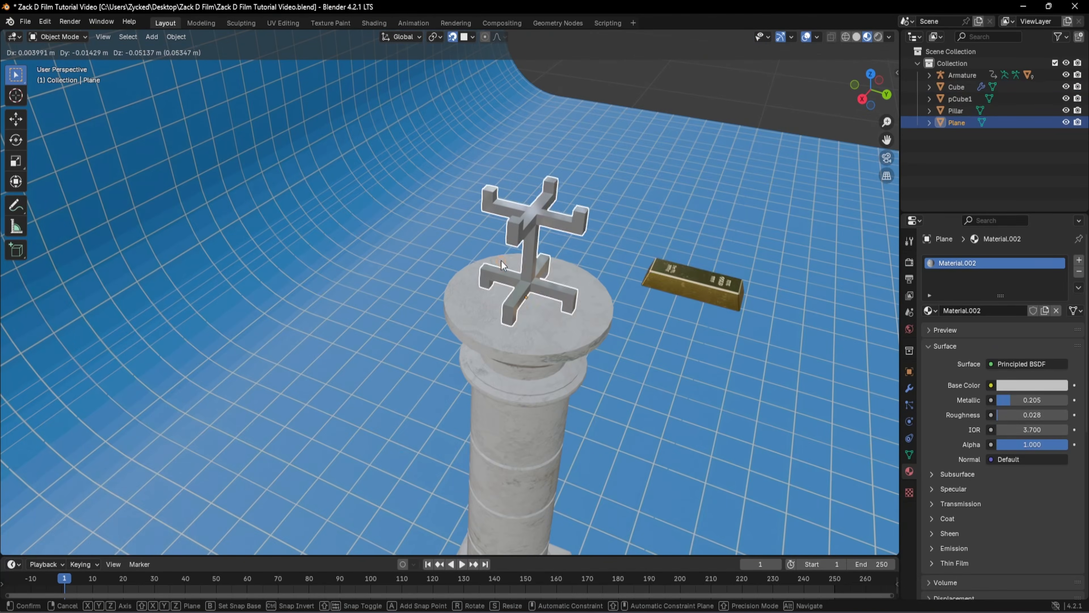
# Rotate the gold bar upright and place it on the stand above the pillar
pyautogui.click(646, 268)
pyautogui.press('r')
pyautogui.press('g')
pyautogui.moveTo(557, 180); pyautogui.dragTo(441, 154, button='middle')
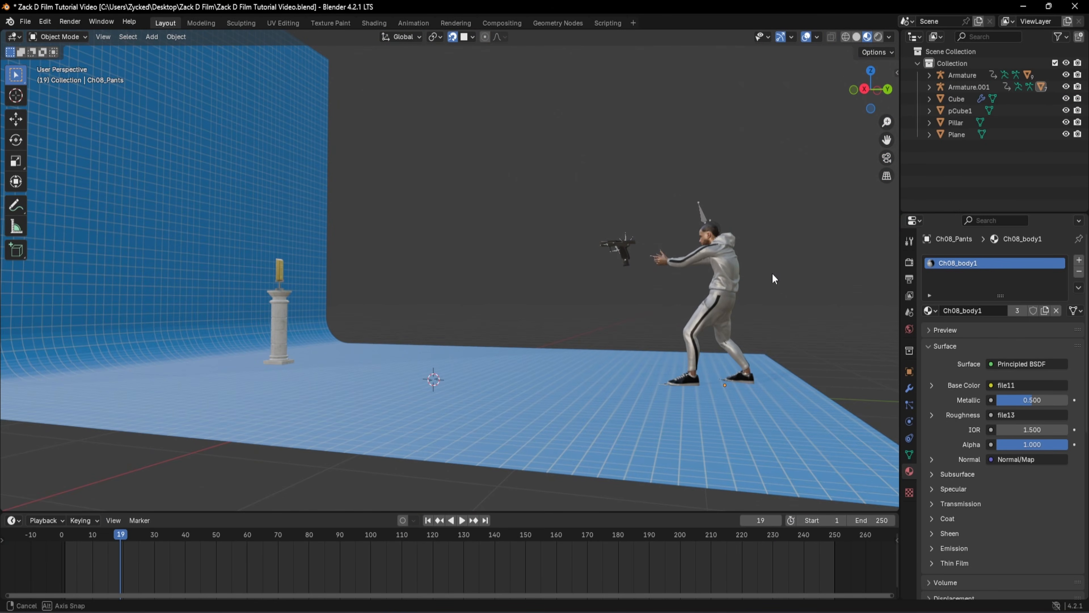
# Hide the blue grid backdrop in the viewport and box-select the handgun in front of the character
pyautogui.click(711, 423)
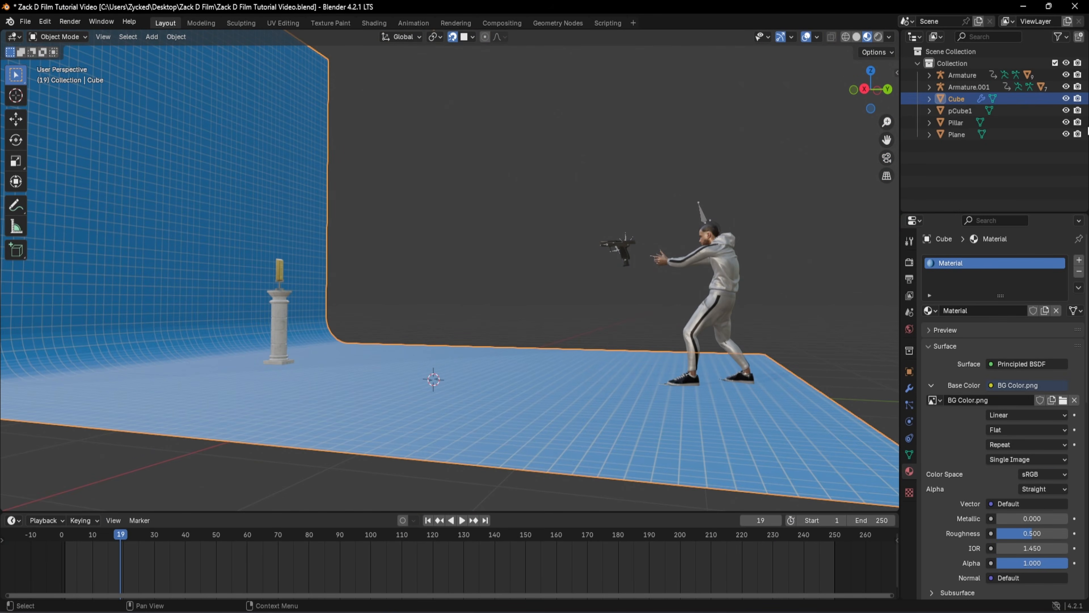
pyautogui.click(1065, 100)
pyautogui.scroll(1, 673, 258)
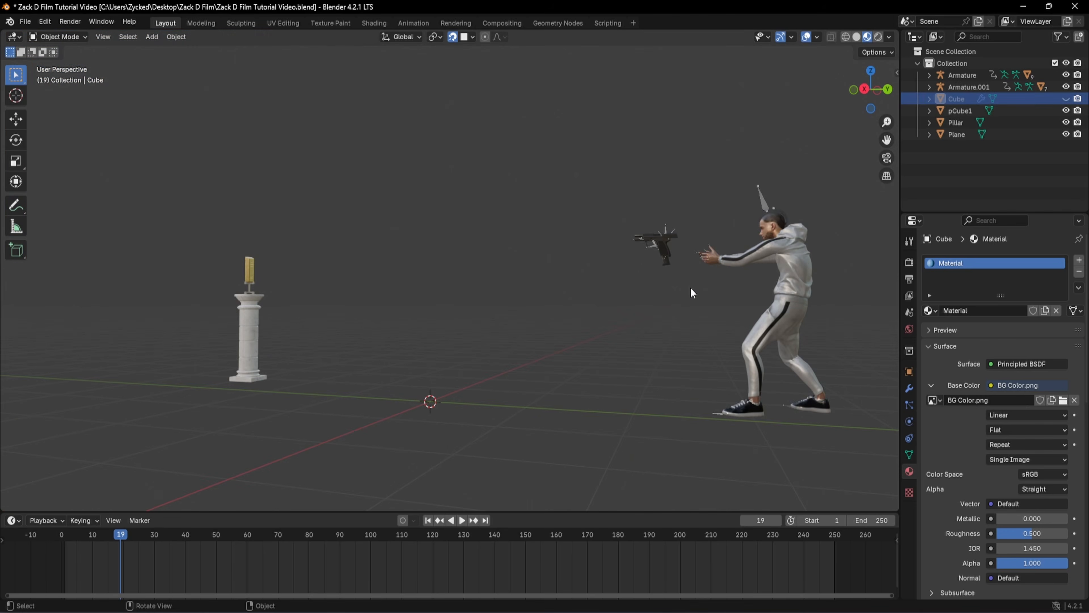
pyautogui.moveTo(690, 288); pyautogui.dragTo(631, 224)
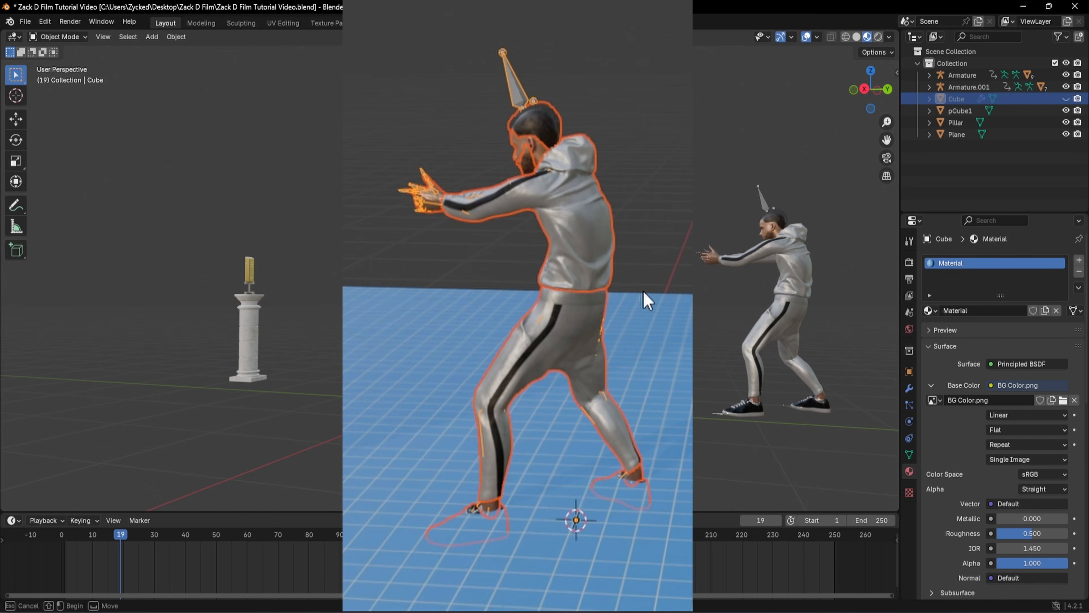
pyautogui.click(635, 318)
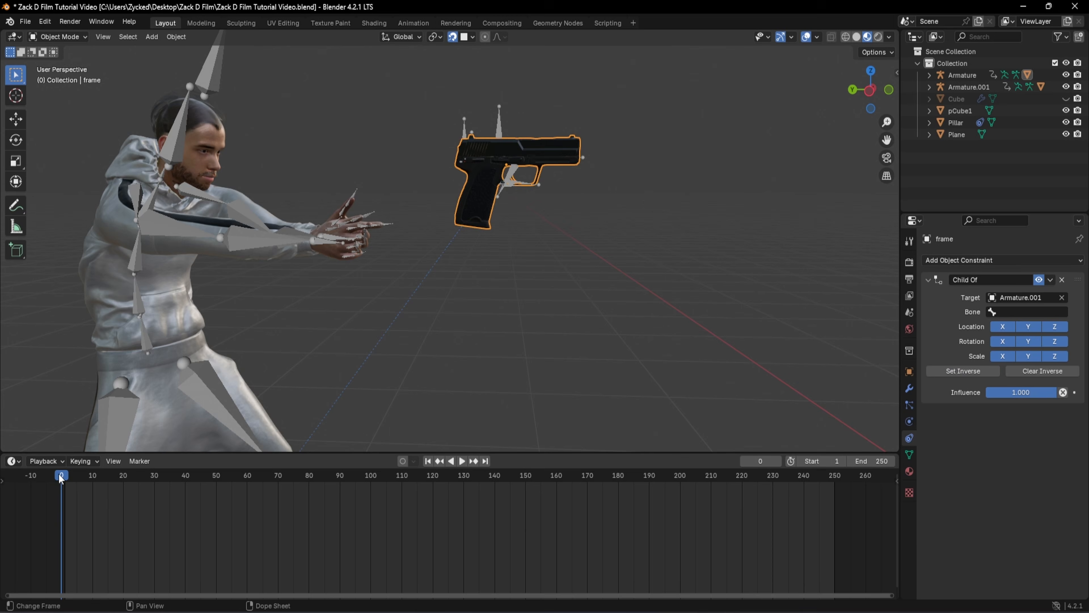
# Scrub the animation from frame 0 to frame 3 and open the bone selection of the gun's Child Of constraint
pyautogui.moveTo(59, 473)
pyautogui.mouseDown()
pyautogui.moveTo(196, 473)
pyautogui.moveTo(70, 473)
pyautogui.mouseUp()
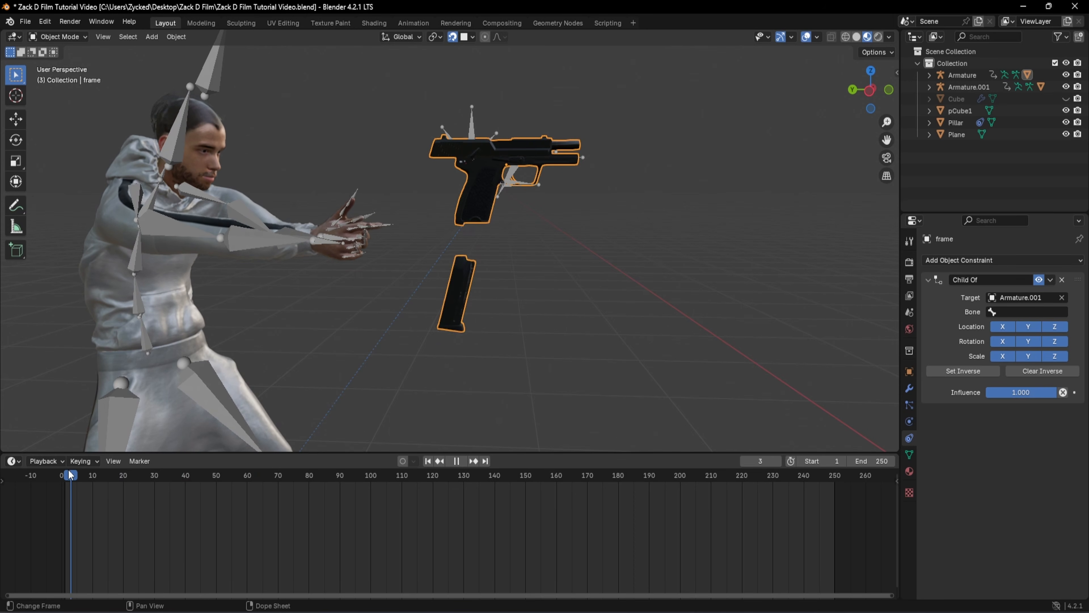
pyautogui.click(1032, 312)
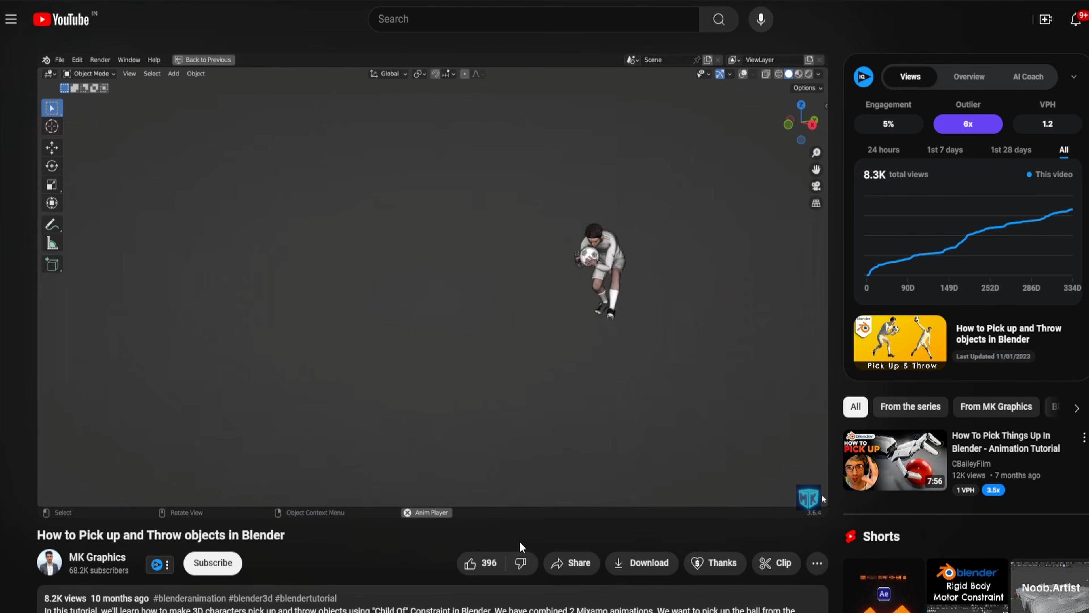
pyautogui.click(107, 487)
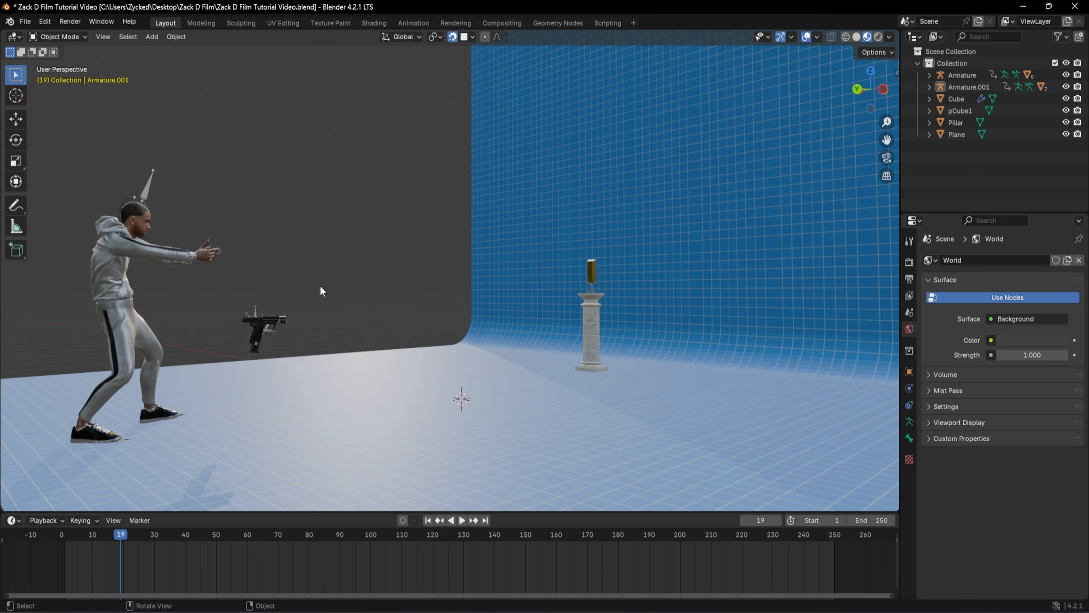
# Raise the handgun armature about 0.69 m to the height of the character's hands
pyautogui.press('g')
pyautogui.click(258, 241)
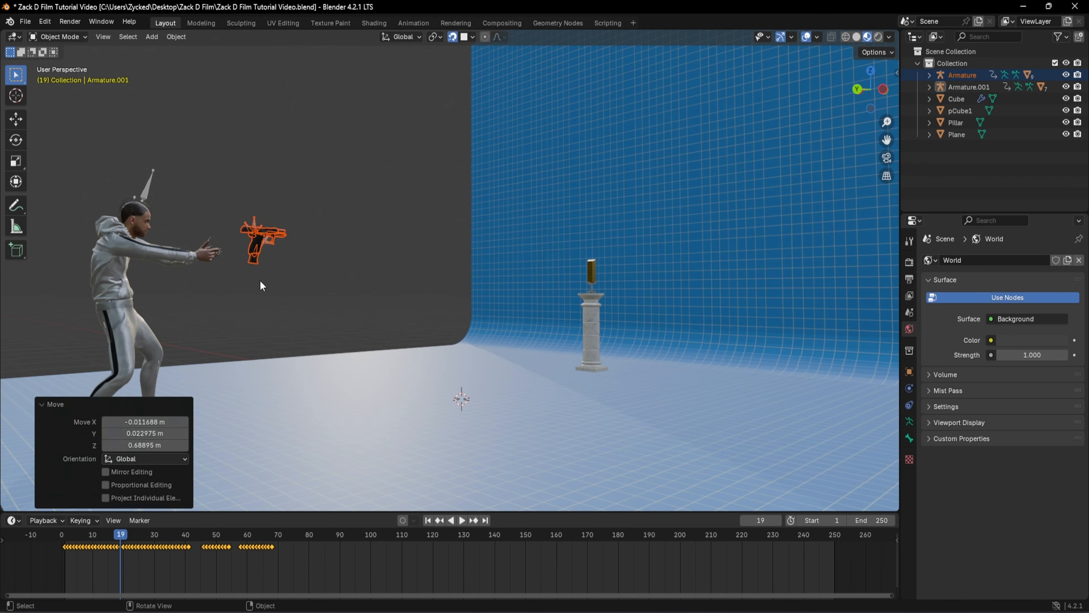
# Inspect the character's mesh parts in Edit Mode, checking how far the hoodie geometry extends
pyautogui.click(129, 266)
pyautogui.moveTo(128, 274); pyautogui.dragTo(129, 302, button='middle')
pyautogui.moveTo(64, 165); pyautogui.dragTo(175, 315)
pyautogui.hotkey('ctrl', 'l')
pyautogui.moveTo(231, 315); pyautogui.dragTo(277, 313, button='middle')
pyautogui.press('Tab')
pyautogui.press('Tab')
pyautogui.click(124, 261)
pyautogui.press('Tab')
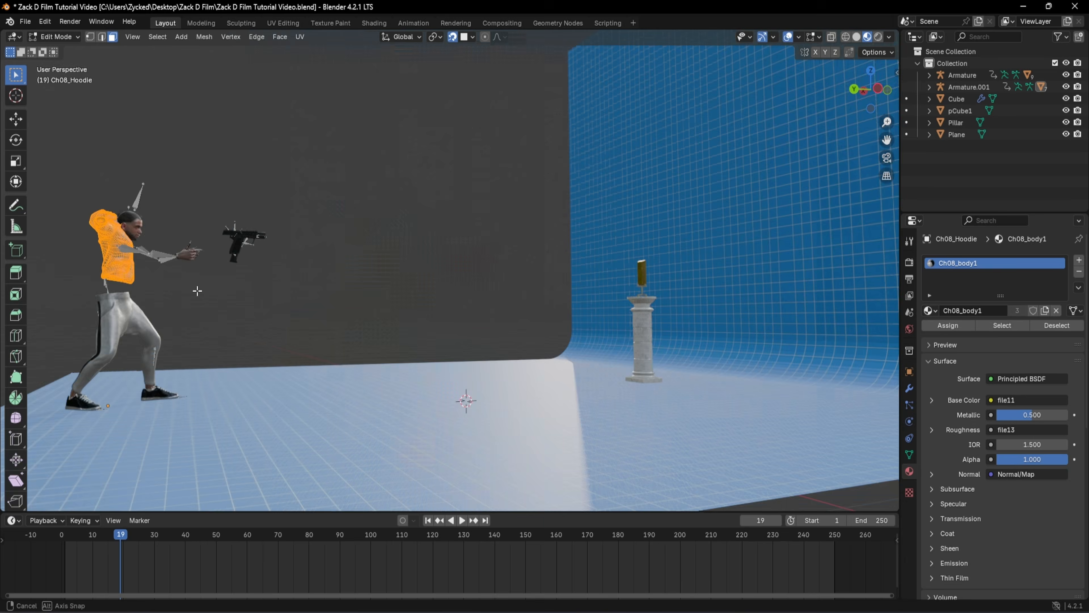
pyautogui.press('Tab')
# Join the character's separate meshes into one object and check the Info Log for the join command
pyautogui.moveTo(197, 290); pyautogui.dragTo(435, 218, button='middle')
pyautogui.click(713, 337)
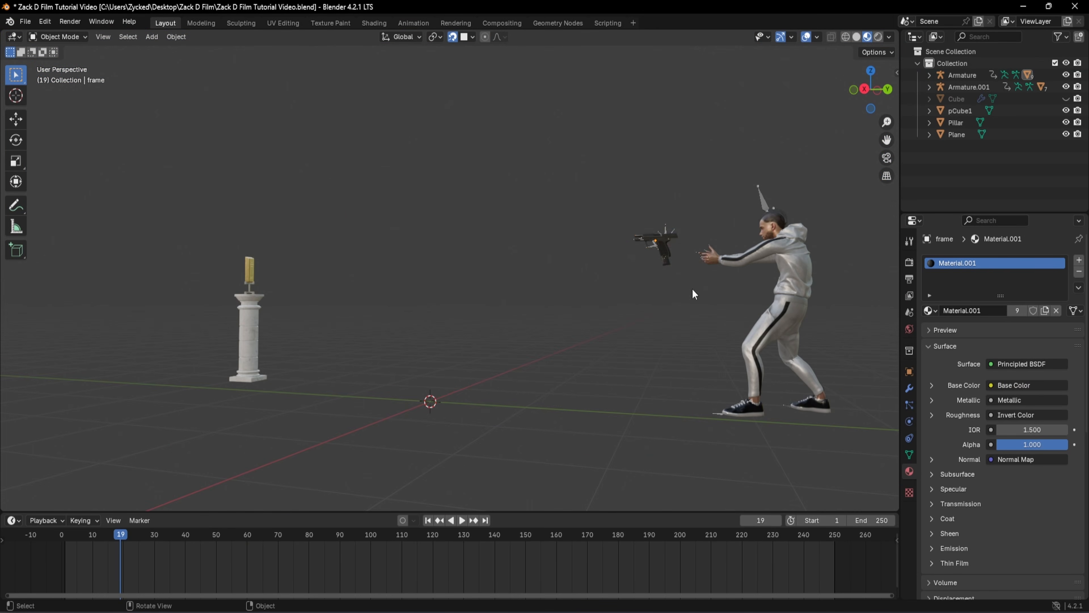
pyautogui.click(1066, 86)
pyautogui.moveTo(853, 449); pyautogui.dragTo(693, 176)
pyautogui.hotkey('ctrl', 'j')
pyautogui.click(541, 605)
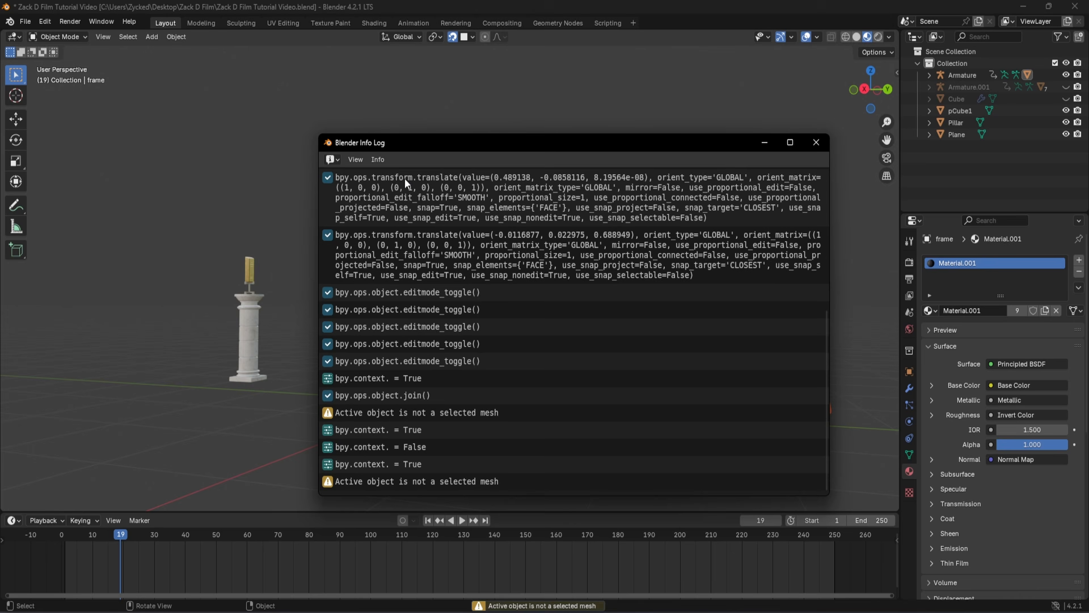
pyautogui.click(817, 145)
pyautogui.keyDown('shift'); pyautogui.click(789, 271); pyautogui.keyUp('shift')
pyautogui.moveTo(669, 185); pyautogui.dragTo(678, 176, button='middle')
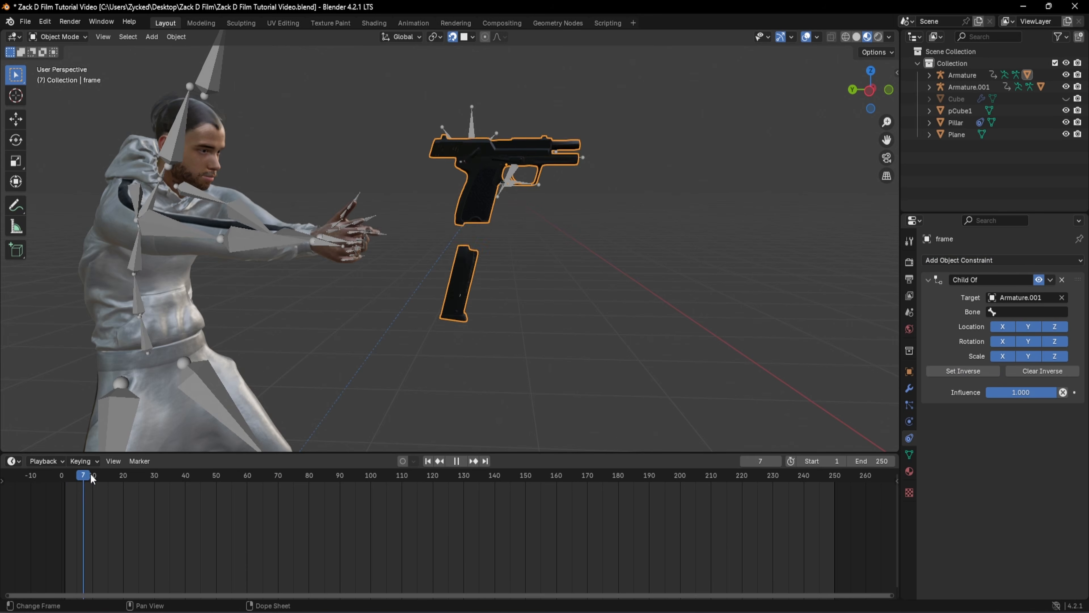
# Scrub the animation back to frame 6 and open the bone choices of the gun frame's Child Of constraint
pyautogui.moveTo(90, 474); pyautogui.dragTo(339, 475)
pyautogui.moveTo(200, 468); pyautogui.dragTo(74, 470)
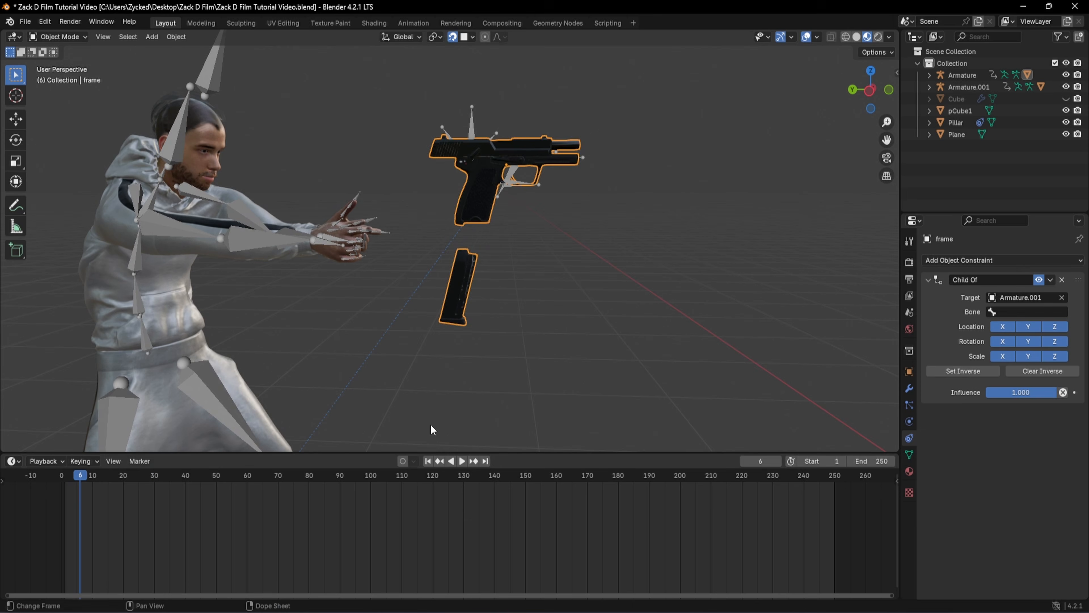
pyautogui.click(1025, 312)
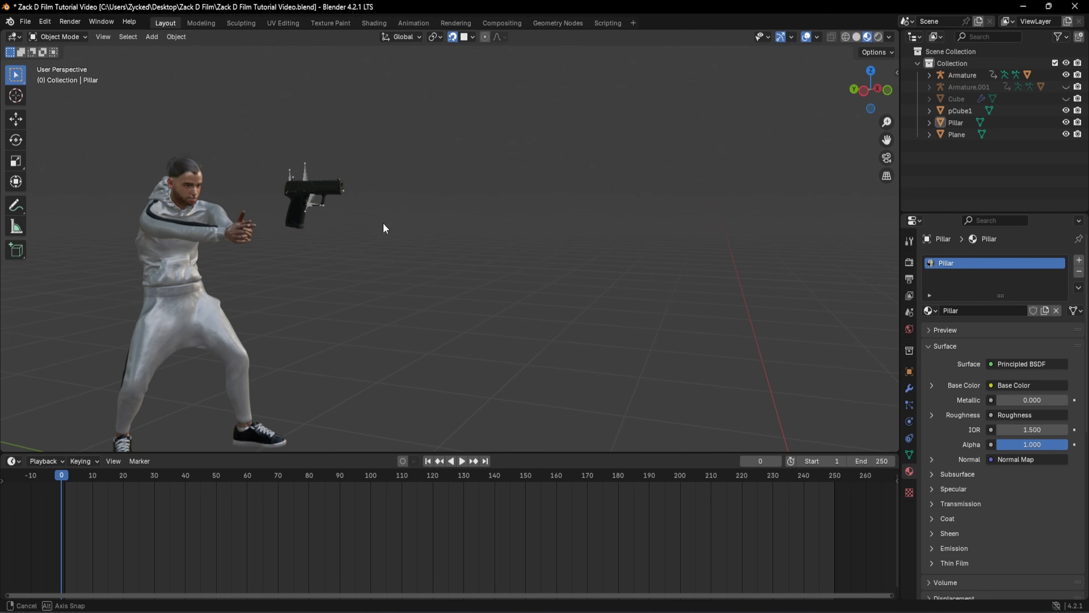
# Box-select the handgun, add a Child Of object constraint and start picking its target from the scene
pyautogui.moveTo(381, 226); pyautogui.dragTo(410, 228, button='middle')
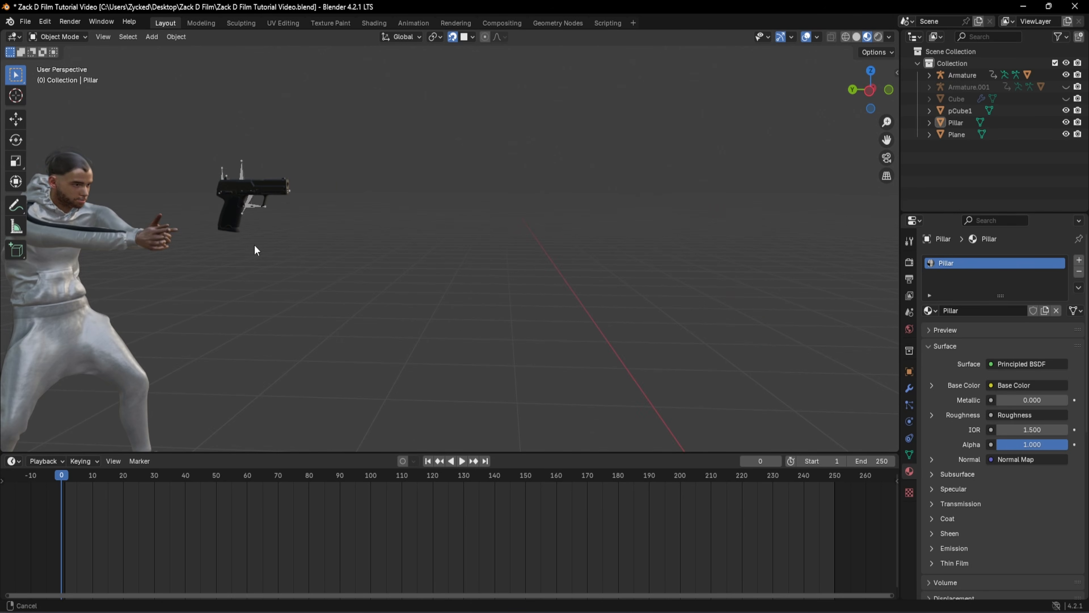
pyautogui.keyDown('shift'); pyautogui.moveTo(256, 250); pyautogui.dragTo(410, 233, button='middle'); pyautogui.keyUp('shift')
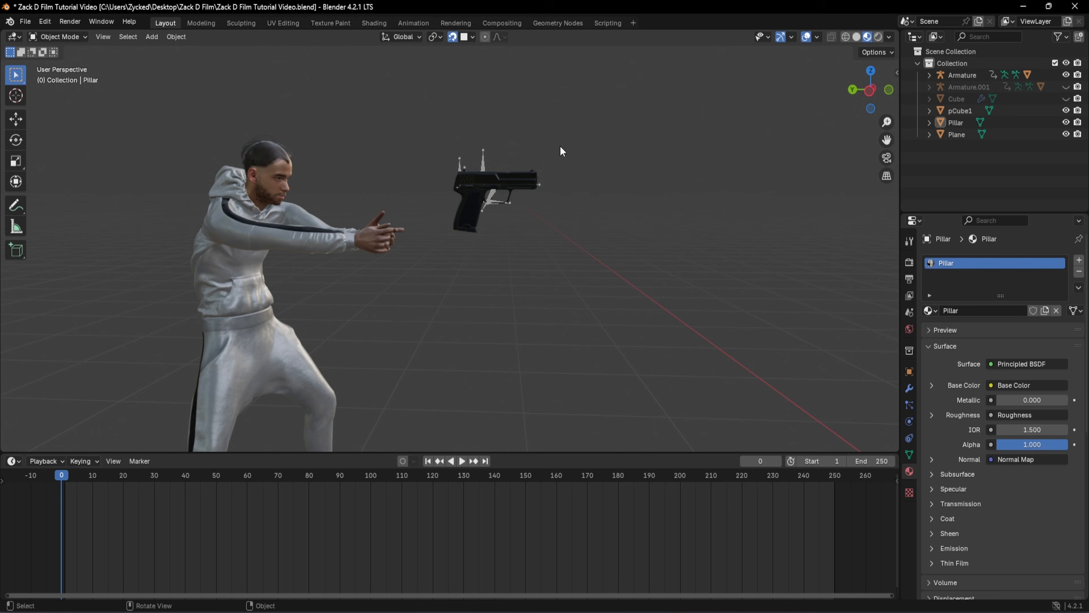
pyautogui.moveTo(574, 130); pyautogui.dragTo(426, 278)
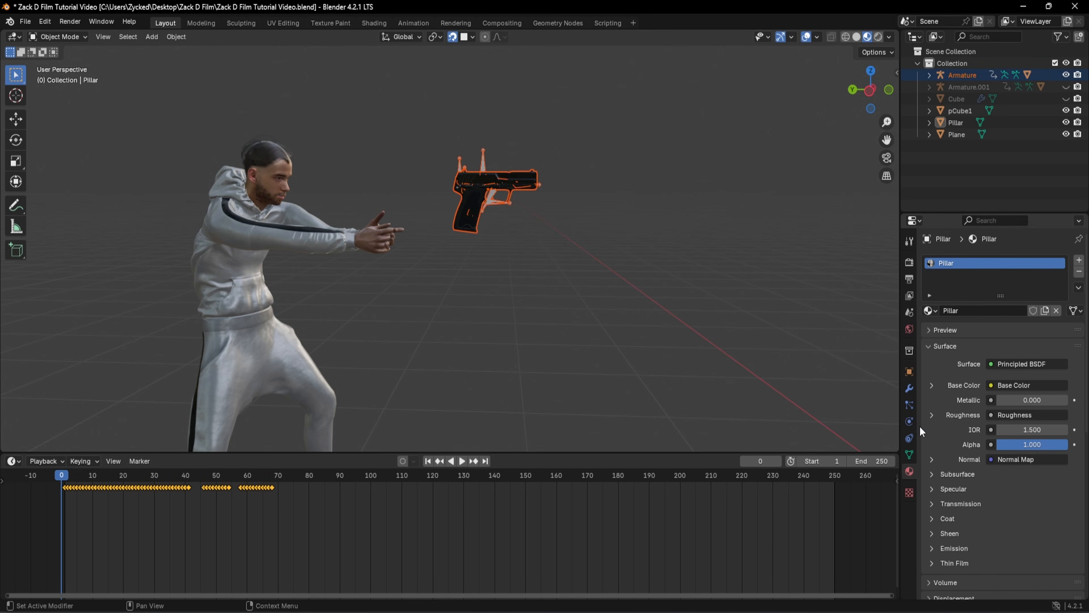
pyautogui.click(910, 438)
pyautogui.click(1030, 261)
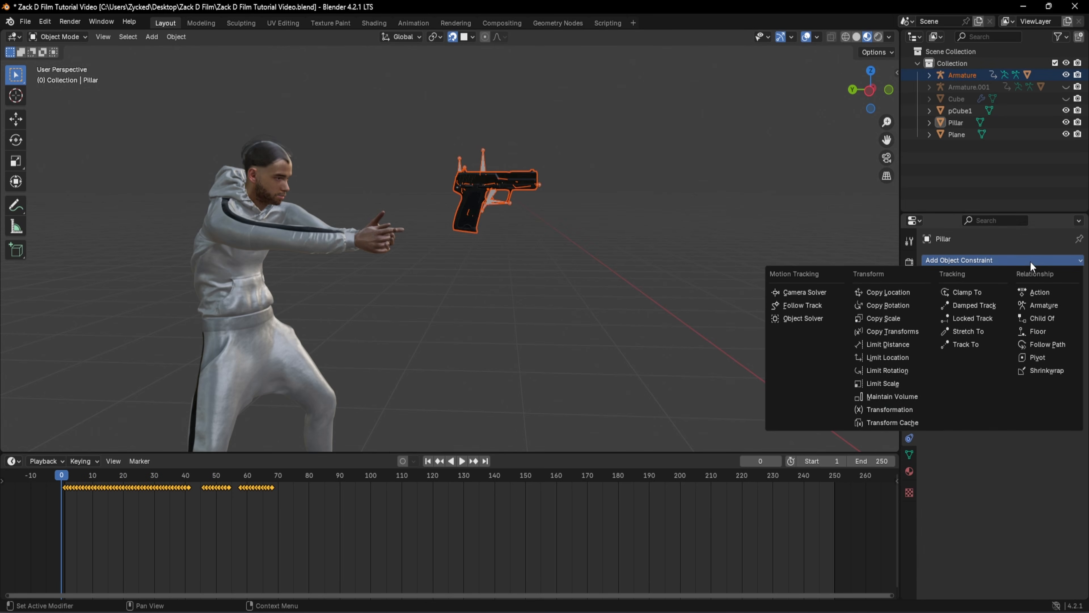
pyautogui.click(1045, 319)
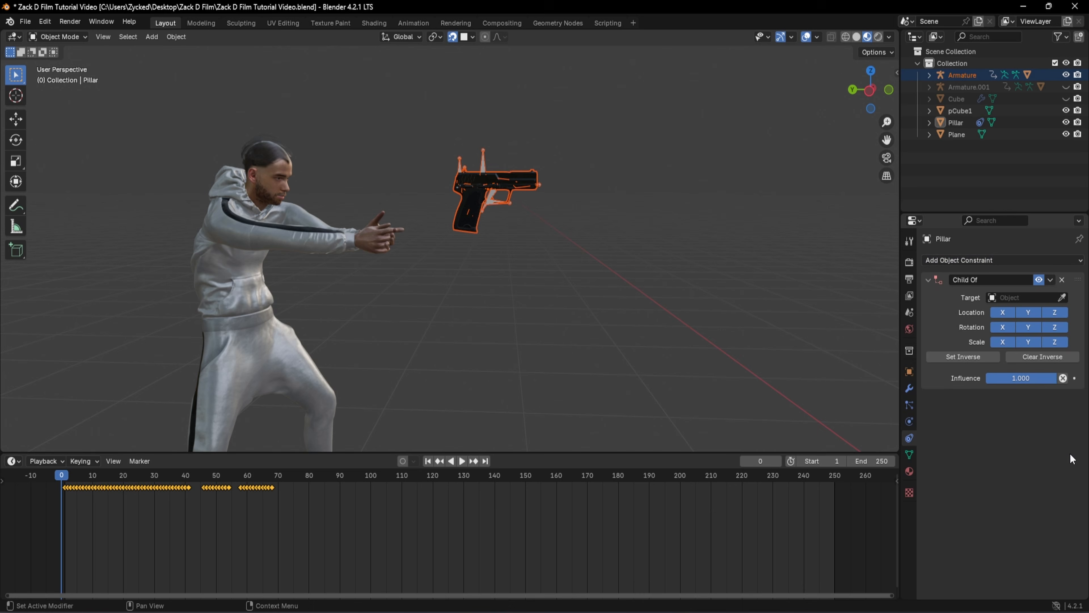
pyautogui.click(1062, 298)
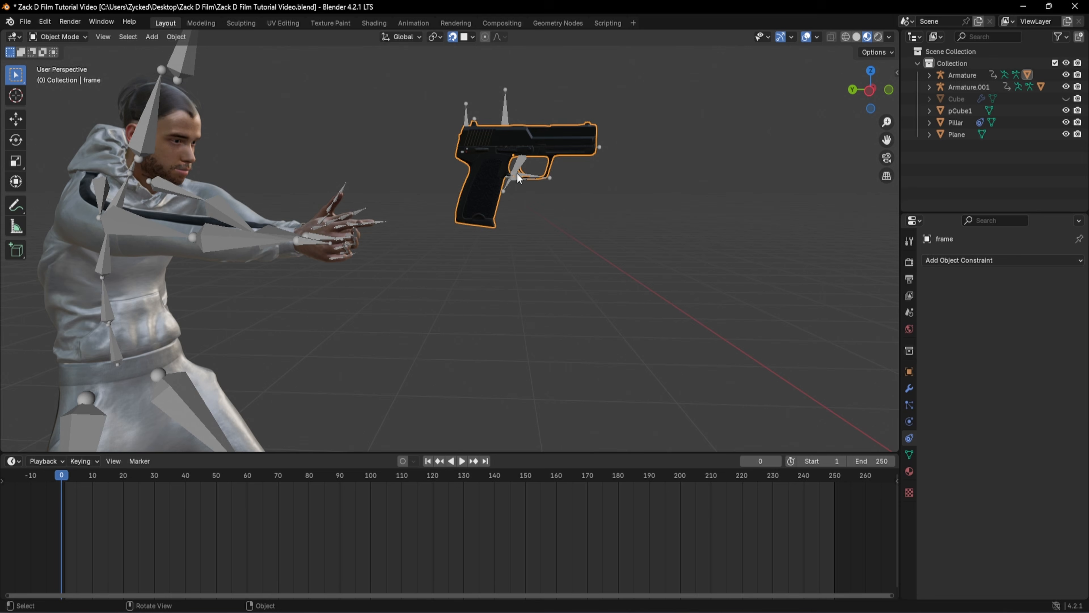
# Add a Child Of constraint to the gun frame, targeting Armature.001 and one of its left-hand bones
pyautogui.click(1020, 261)
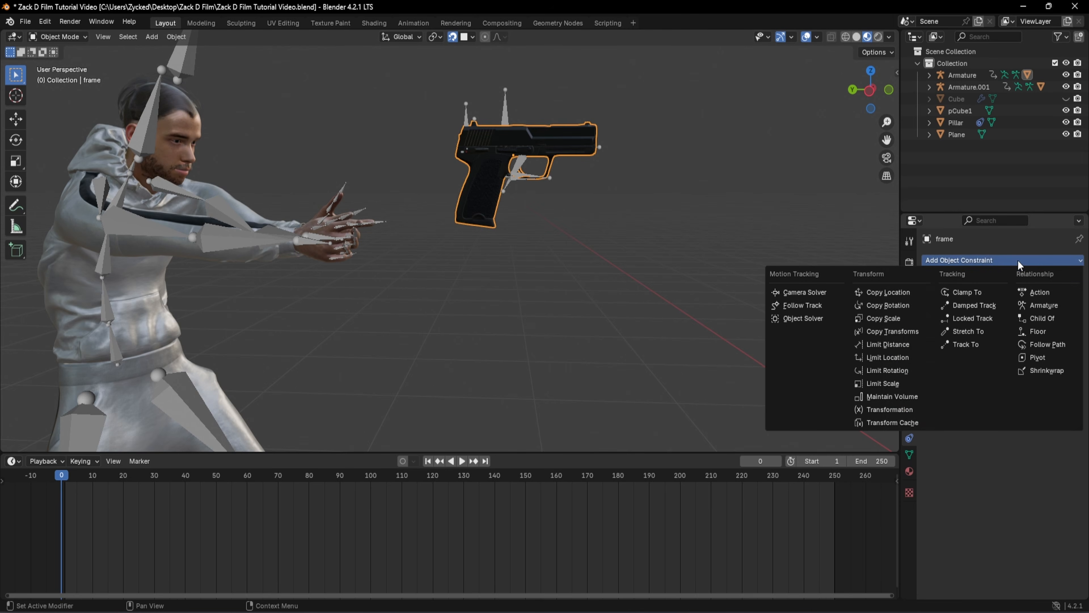
pyautogui.click(1033, 320)
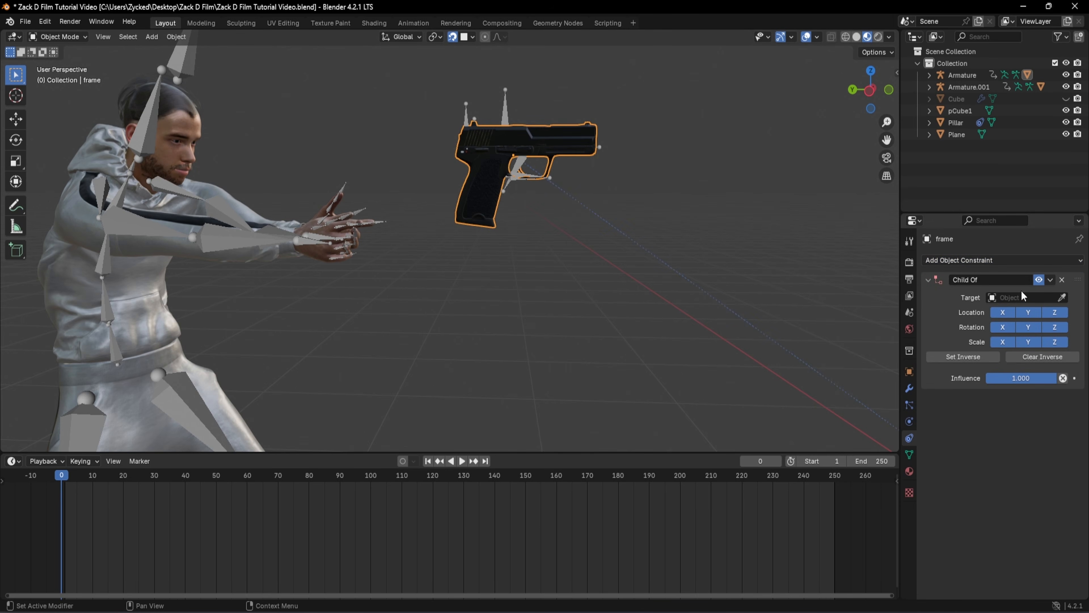
pyautogui.press('space')
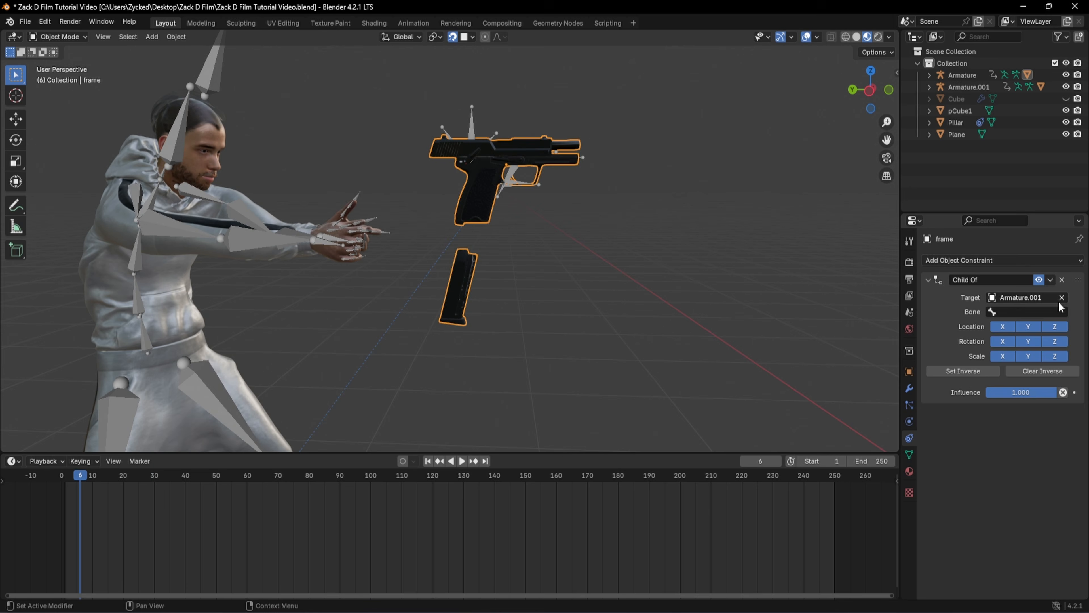
pyautogui.click(1025, 313)
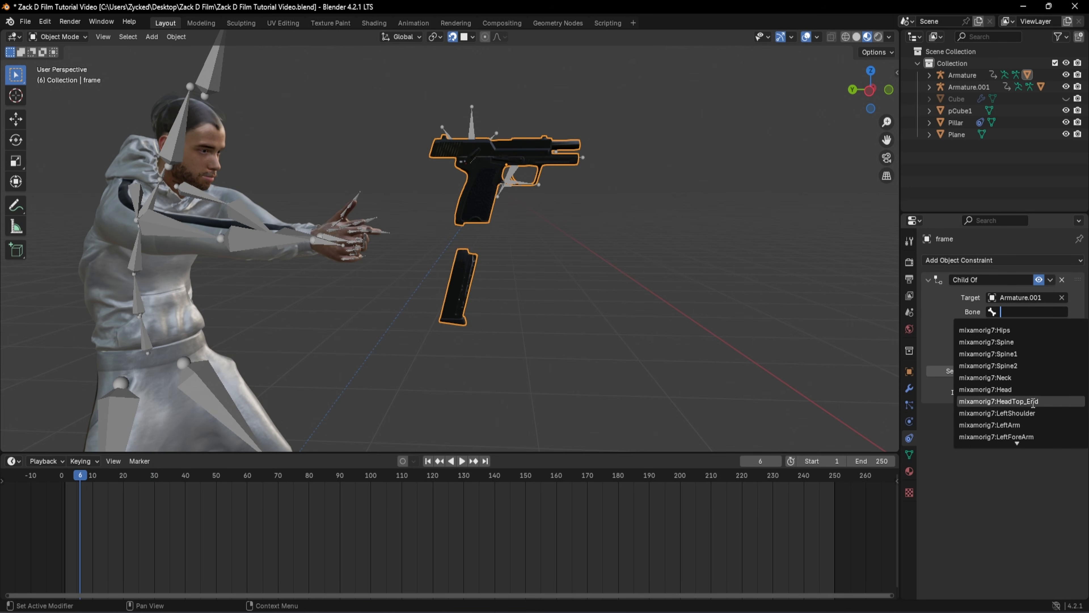
pyautogui.click(1031, 425)
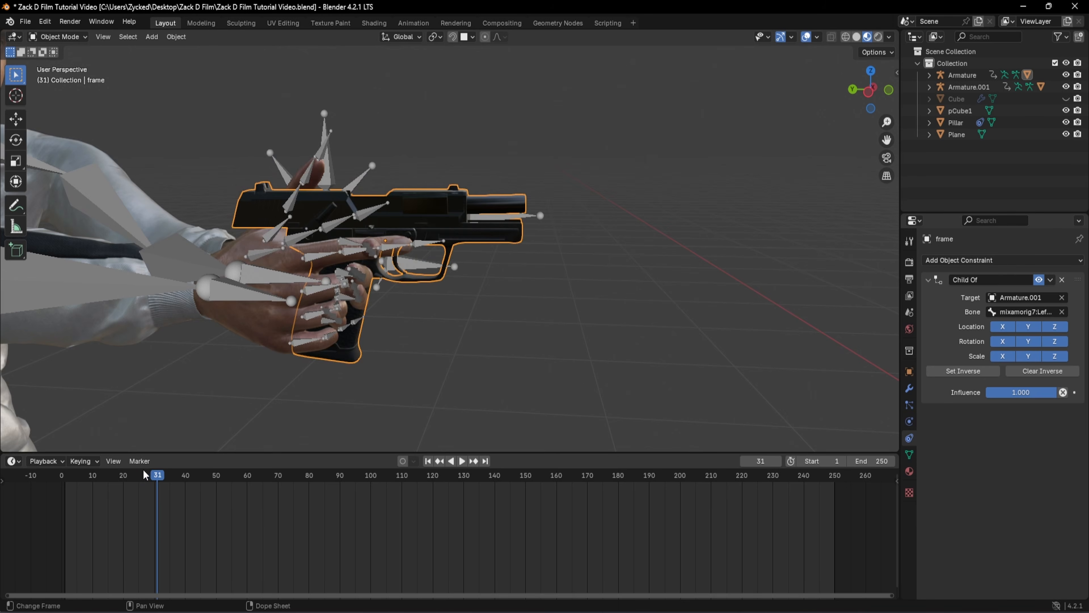
# Set the gun constraint's bone to mixamorig7:LeftHandMiddle3, set its inverse and scrub the animation to check the attachment
pyautogui.click(1025, 311)
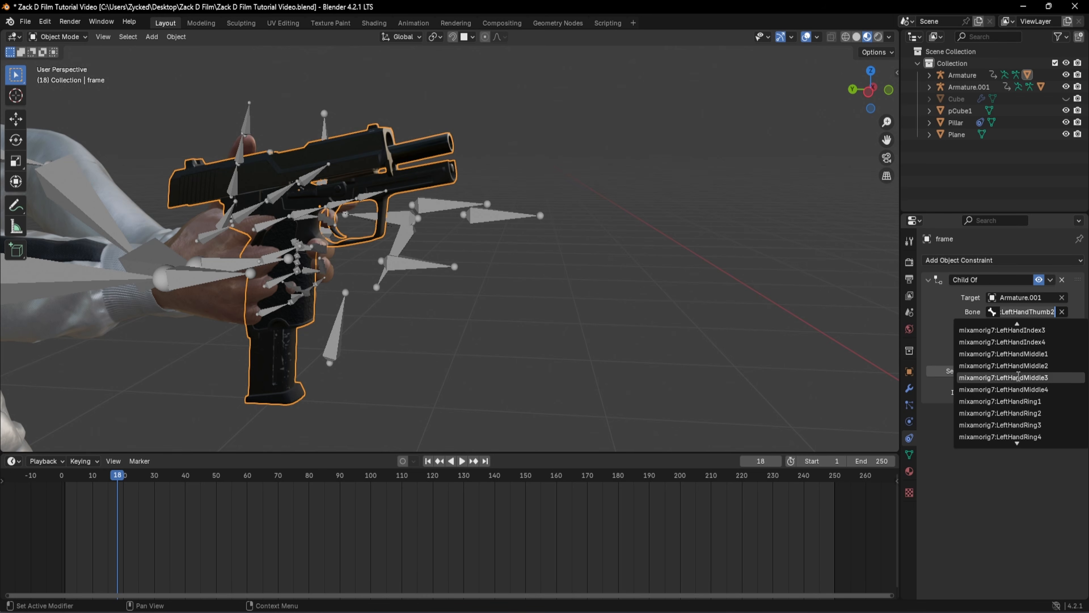
pyautogui.click(1019, 379)
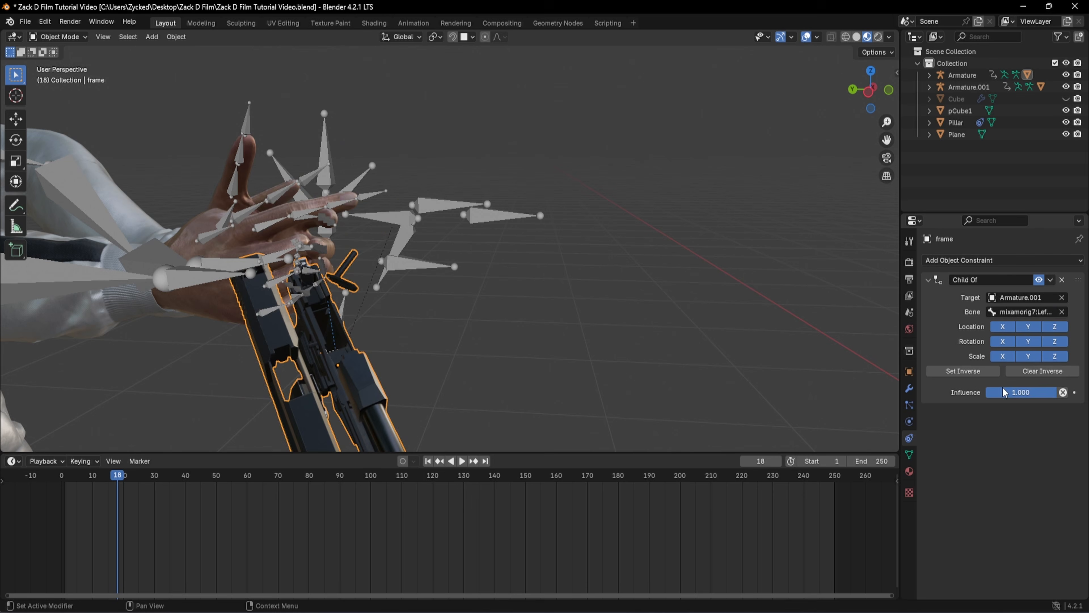
pyautogui.click(993, 371)
pyautogui.moveTo(102, 478)
pyautogui.mouseDown()
pyautogui.moveTo(66, 473)
pyautogui.moveTo(112, 473)
pyautogui.moveTo(94, 468)
pyautogui.mouseUp()
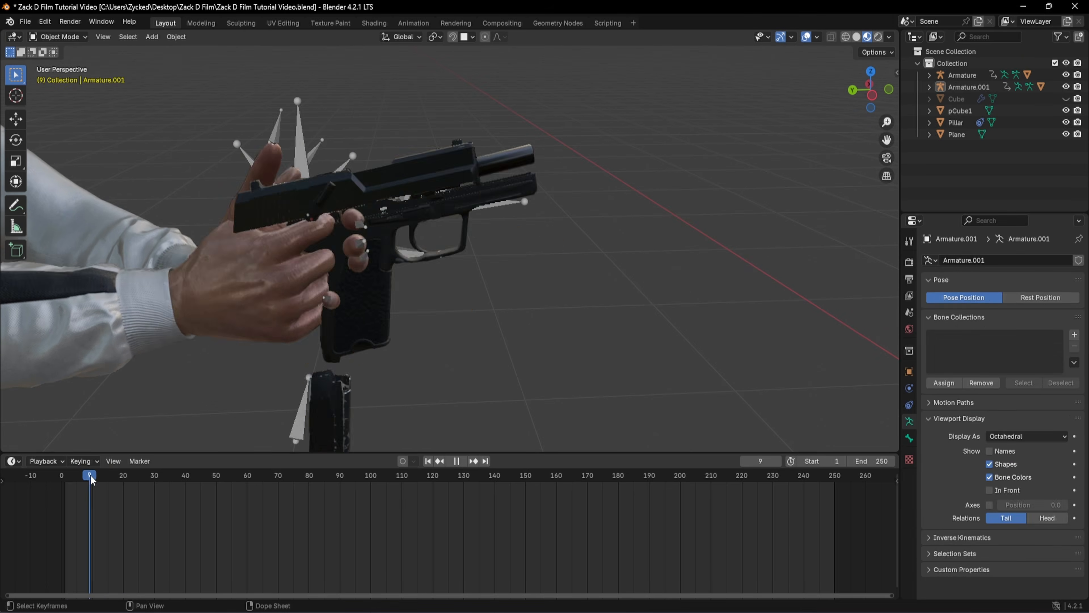
# Return to frame 1 and move the gun frame so its grip sits inside the character's hands
pyautogui.moveTo(89, 476); pyautogui.dragTo(67, 476)
pyautogui.click(367, 359)
pyautogui.press('g')
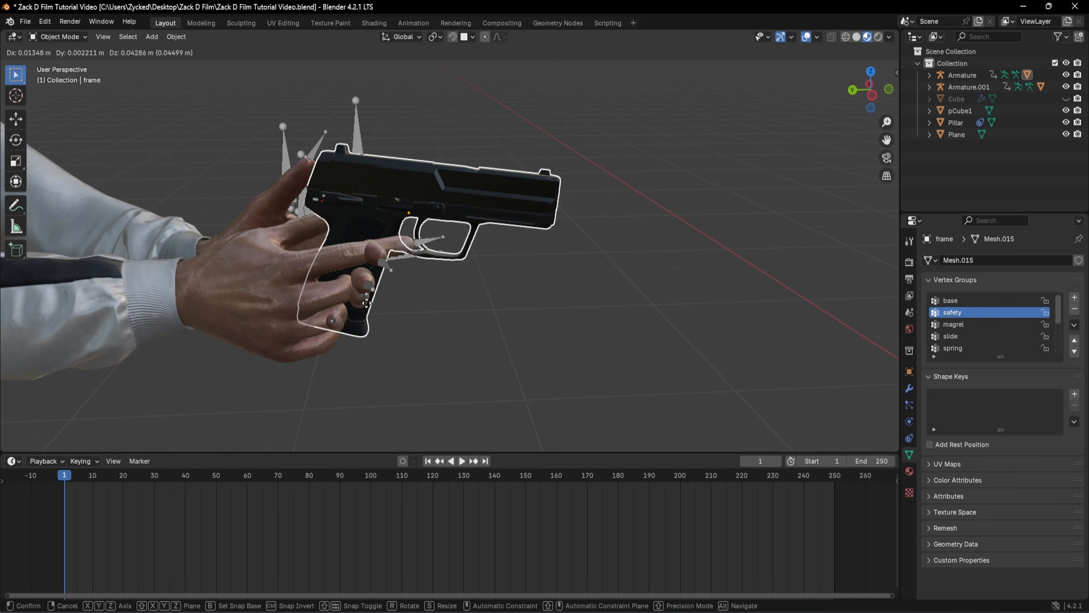
pyautogui.click(330, 320)
pyautogui.moveTo(480, 297); pyautogui.dragTo(451, 255, button='middle')
pyautogui.press('g')
pyautogui.click(522, 308)
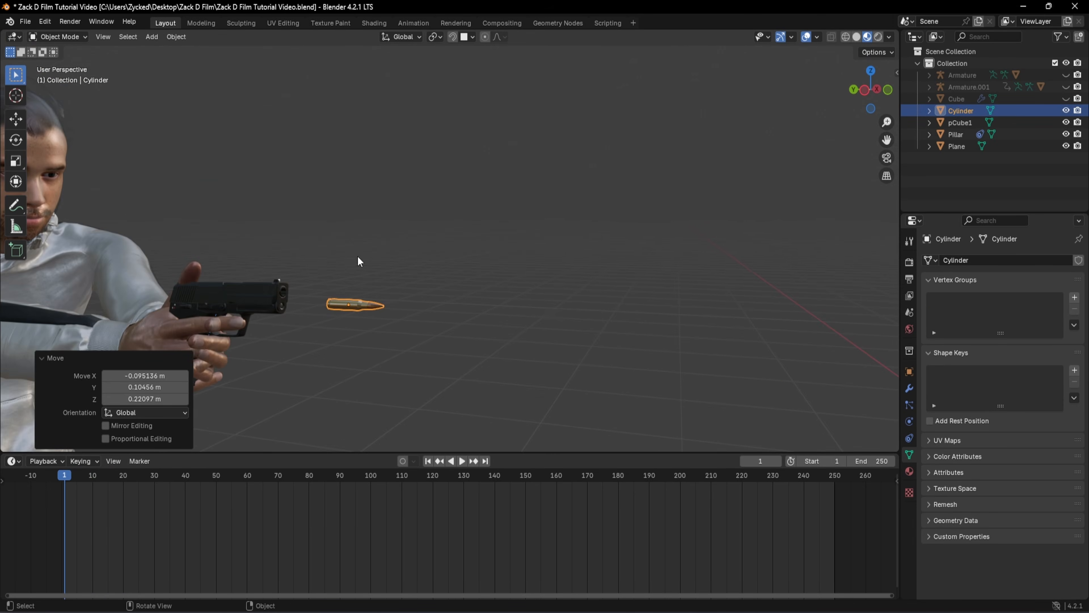
# Give the bullet a Child Of constraint targeting Armature.001 and one of its left-hand bones
pyautogui.keyDown('shift'); pyautogui.moveTo(357, 256); pyautogui.dragTo(541, 241, button='middle'); pyautogui.keyUp('shift')
pyautogui.click(532, 257)
pyautogui.scroll(3, 519, 260)
pyautogui.click(1062, 298)
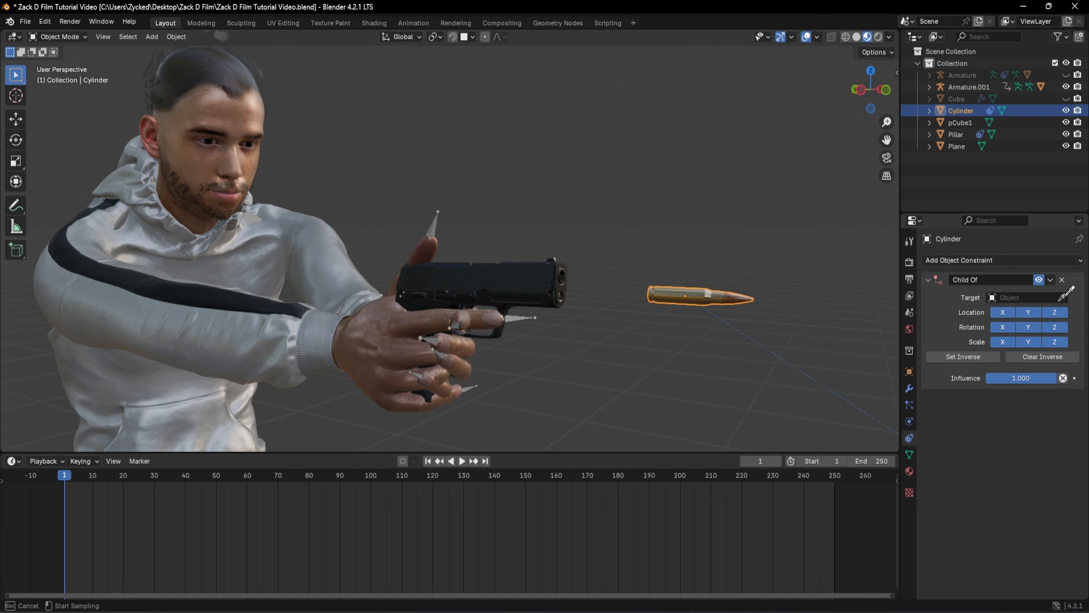
pyautogui.click(1023, 312)
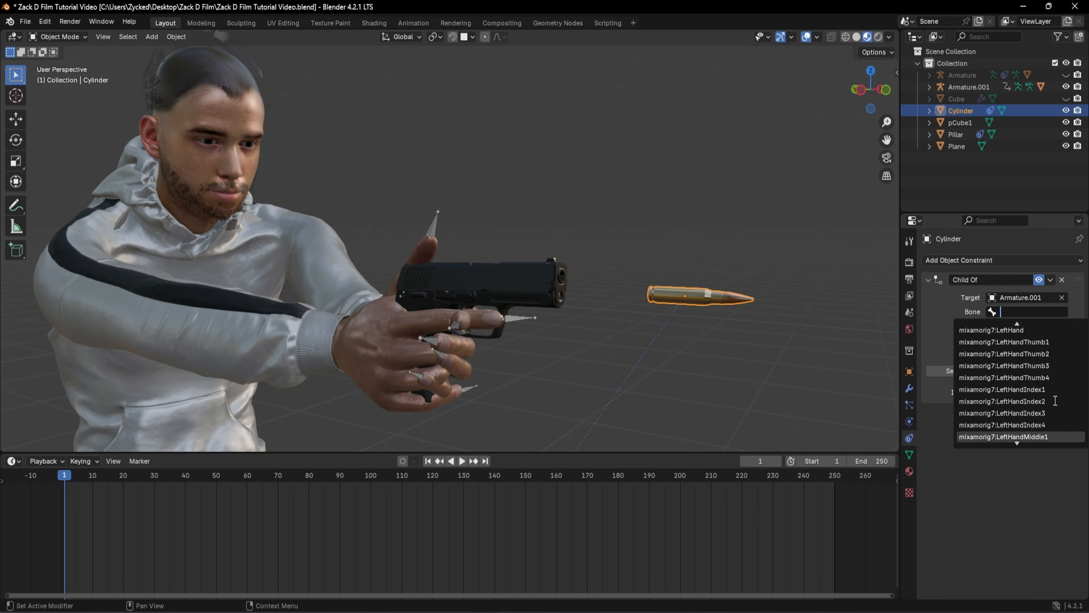
pyautogui.click(1006, 378)
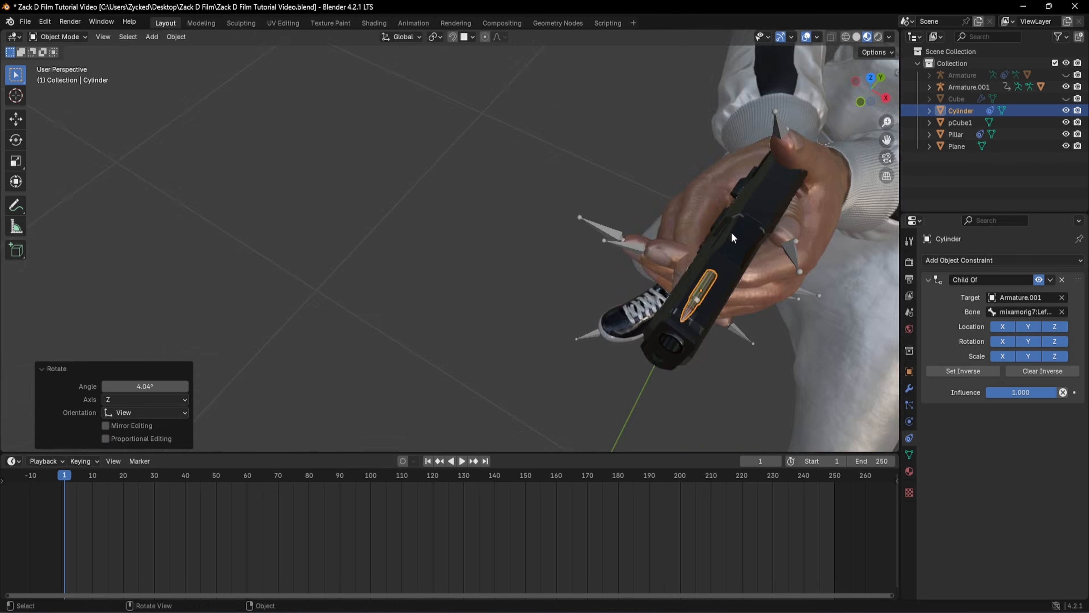
# Insert a Location, Rotation & Scale keyframe for the bullet inside the gun barrel at frame 2
pyautogui.moveTo(731, 231); pyautogui.dragTo(727, 281, button='middle')
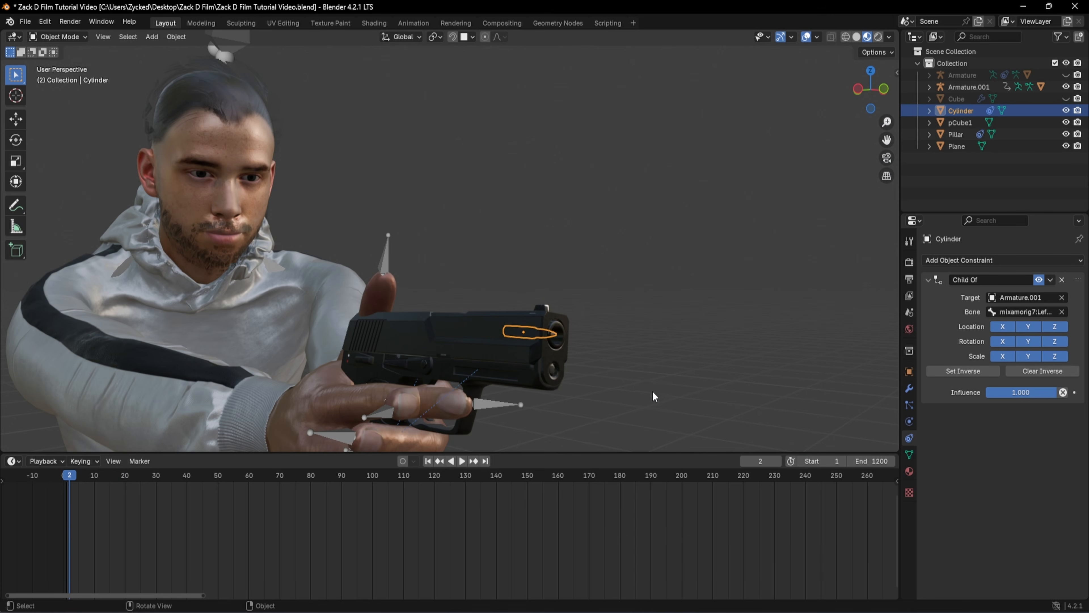
pyautogui.rightClick(643, 352)
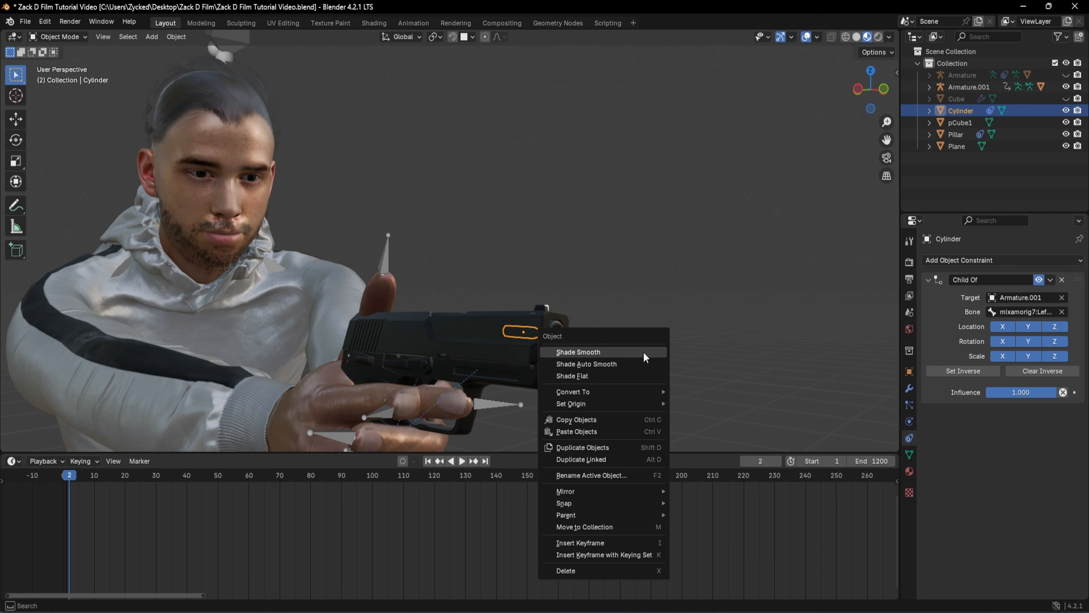
pyautogui.click(633, 559)
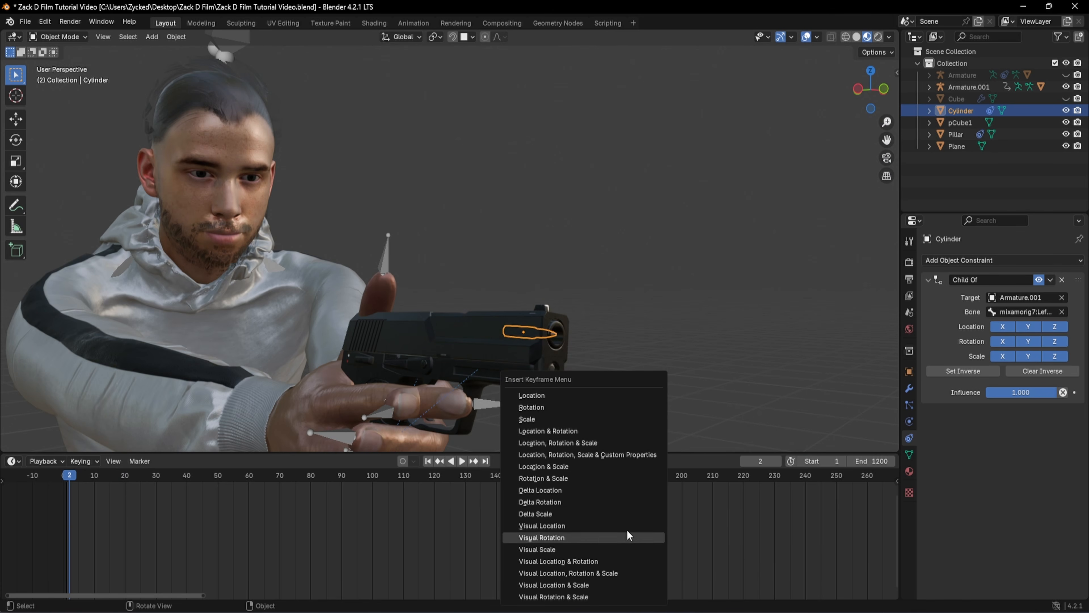
pyautogui.click(631, 444)
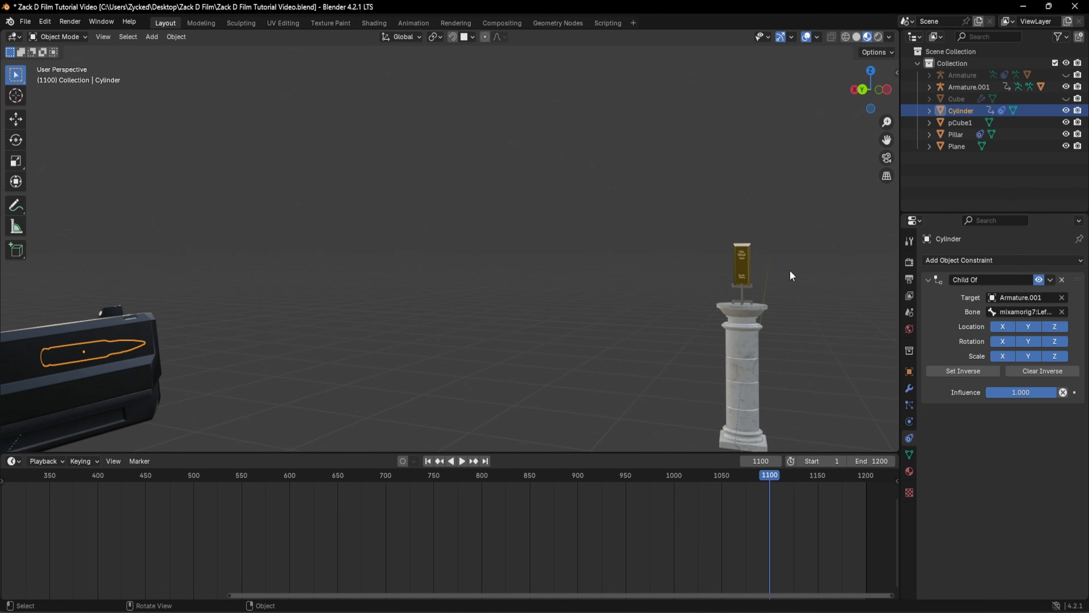
# At frame 1100, move the bullet along the global Y axis from the gun toward the gold bar in the right orthographic view
pyautogui.press('KP_3')
pyautogui.scroll(-10, 790, 271)
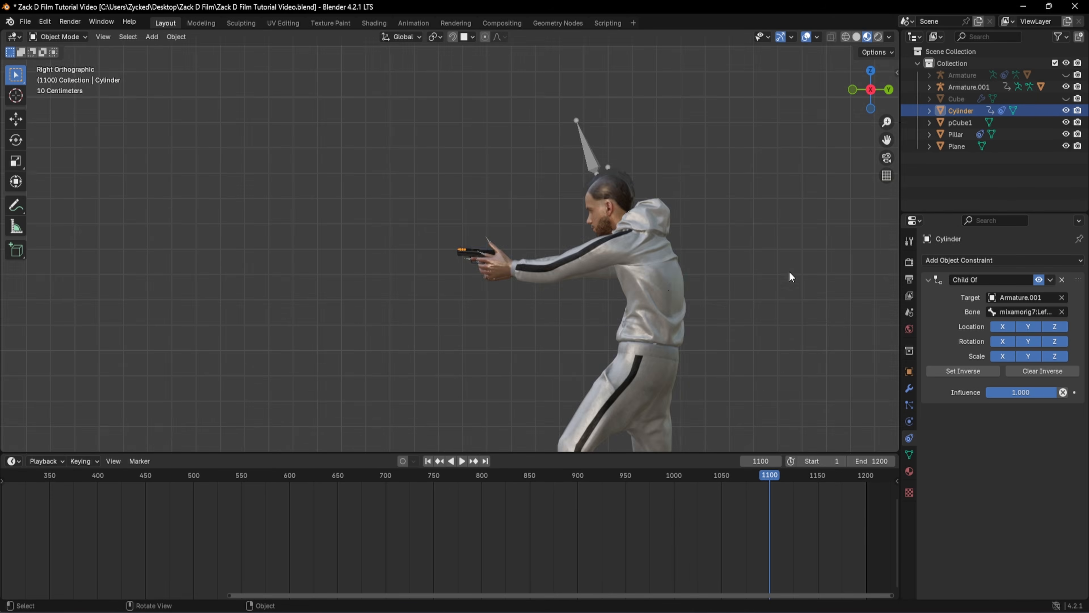
pyautogui.moveTo(789, 275); pyautogui.dragTo(639, 289, button='middle')
pyautogui.press('KP_3')
pyautogui.press('g')
pyautogui.press('z')
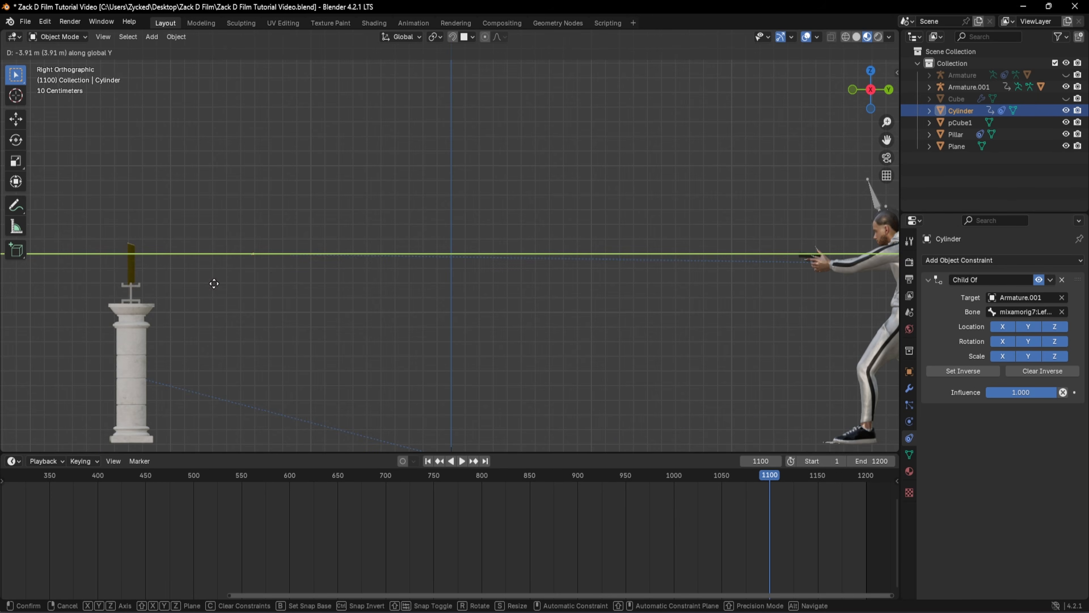
pyautogui.click(214, 283)
# Insert a keyframe with a keying set for the bullet's new position at frame 1100
pyautogui.rightClick(758, 567)
pyautogui.click(758, 567)
pyautogui.click(666, 319)
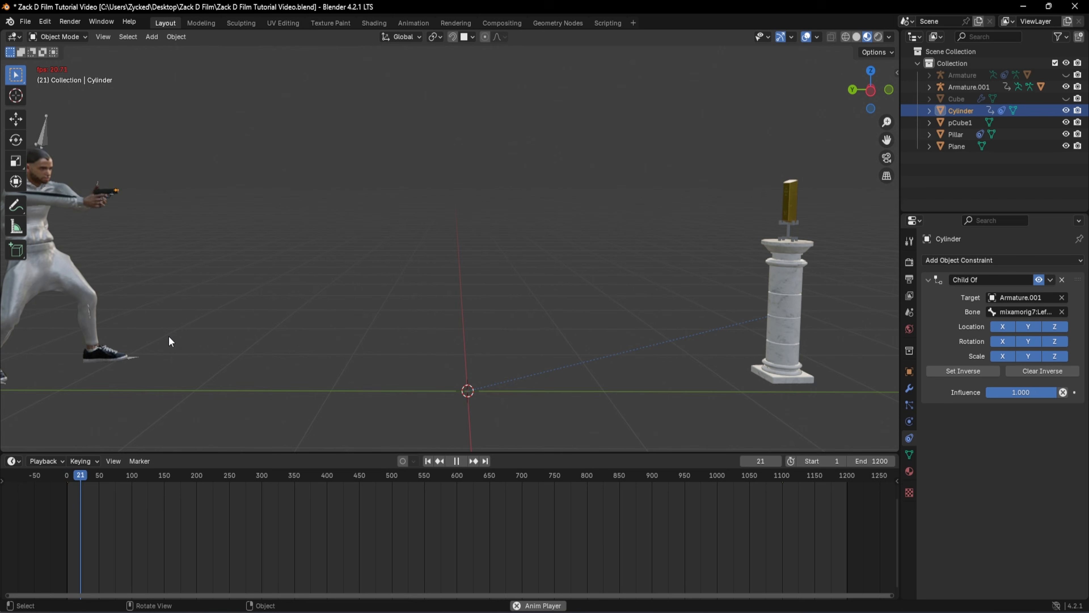
# Play and scrub the animation from the start to review the bullet's flight toward the gold bar
pyautogui.press('space')
pyautogui.click(70, 475)
pyautogui.press('space')
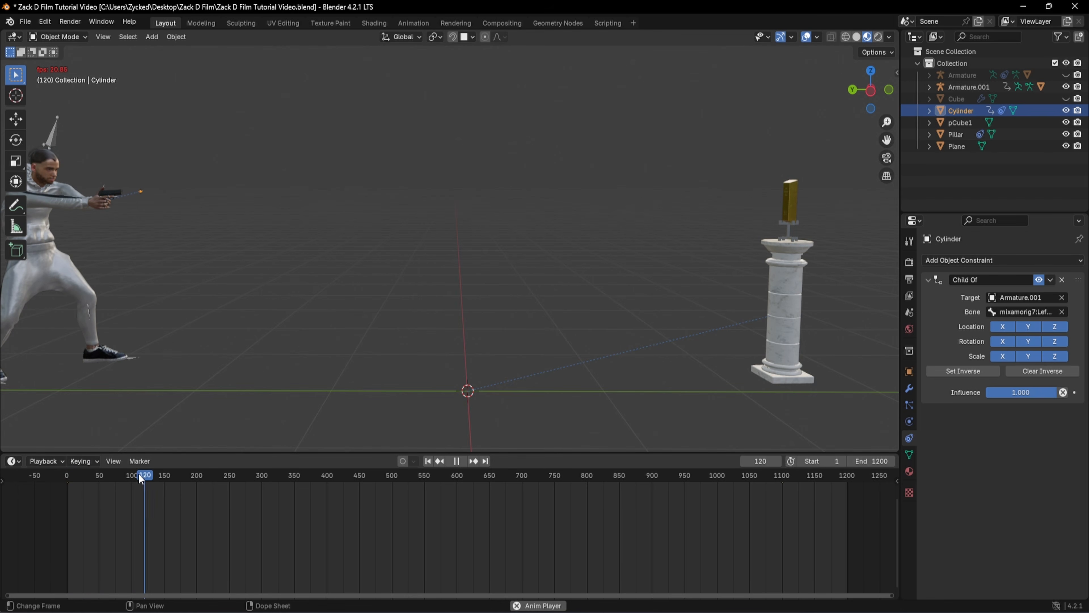
pyautogui.moveTo(138, 474)
pyautogui.mouseDown()
pyautogui.moveTo(87, 474)
pyautogui.moveTo(133, 474)
pyautogui.mouseUp()
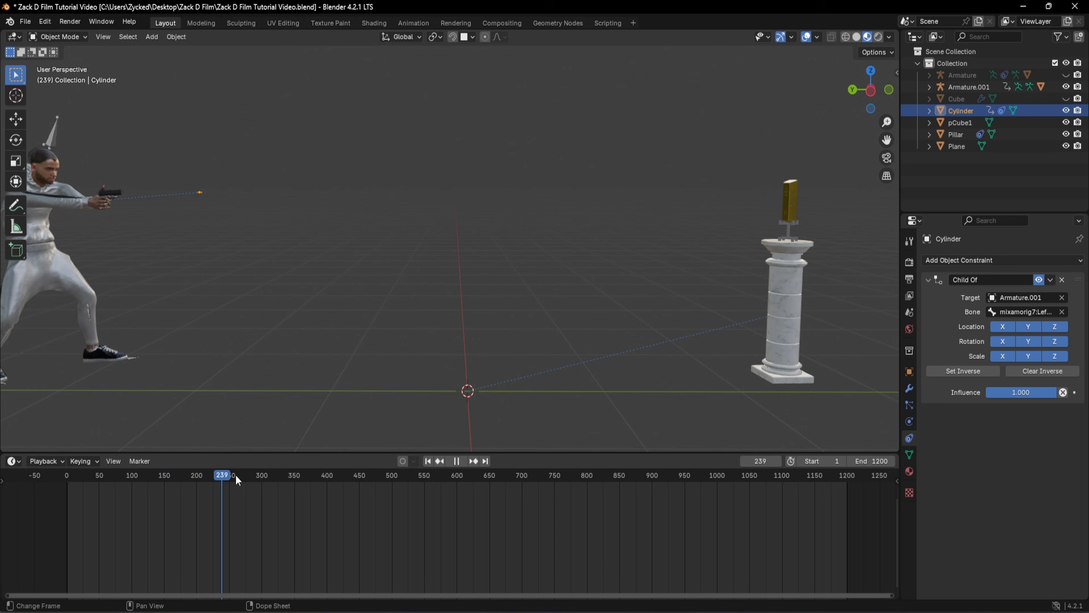
pyautogui.click(71, 477)
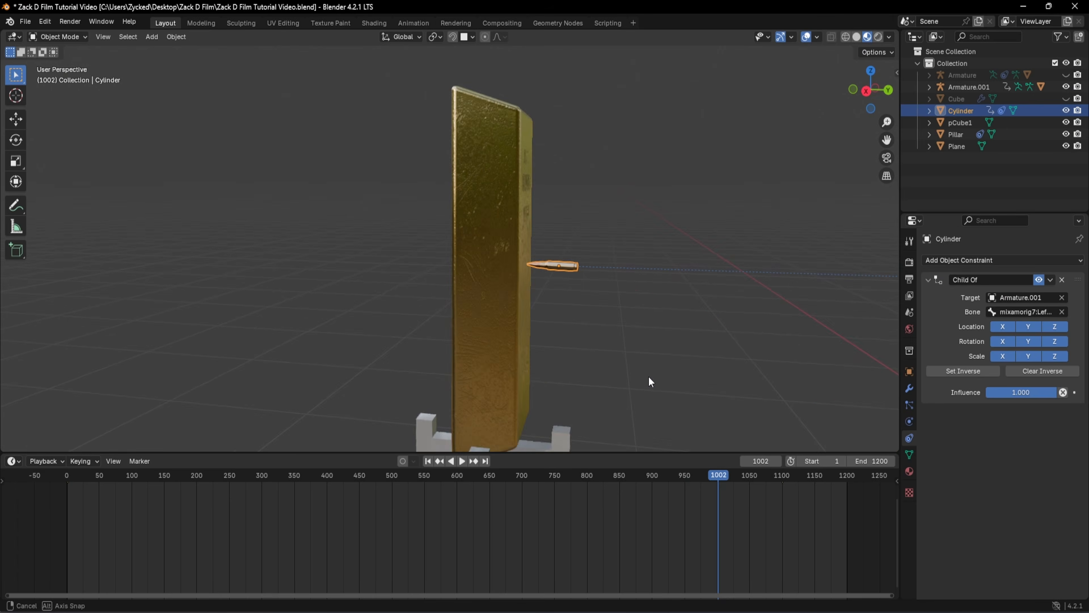
# Add a Dynamic Paint canvas with a Displace surface to the gold bar and set its frame start to 1002
pyautogui.moveTo(650, 377); pyautogui.dragTo(630, 379, button='middle')
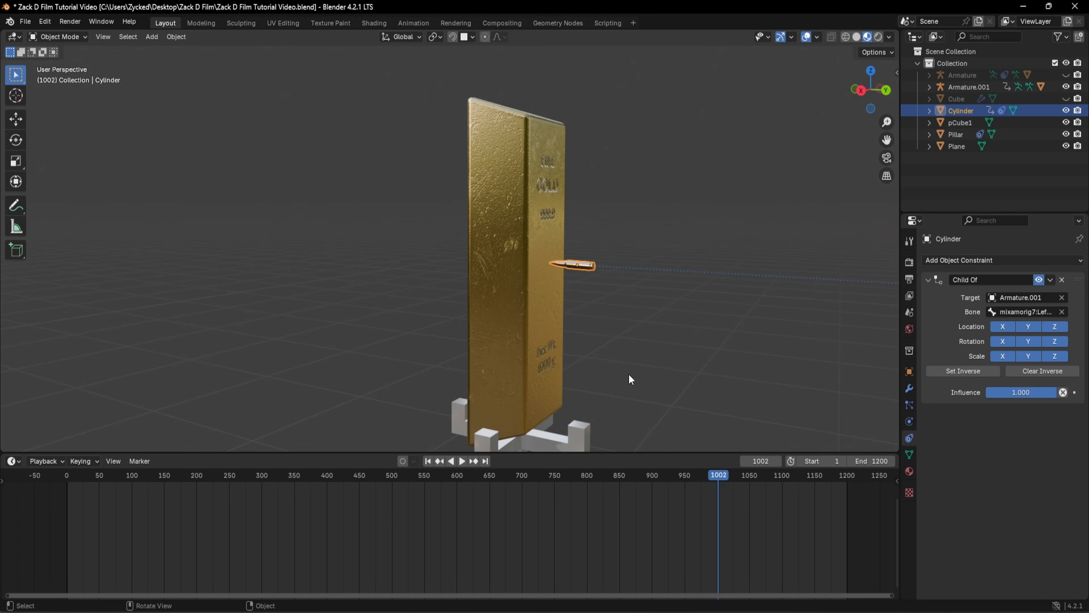
pyautogui.scroll(3, 850, 444)
pyautogui.click(615, 352)
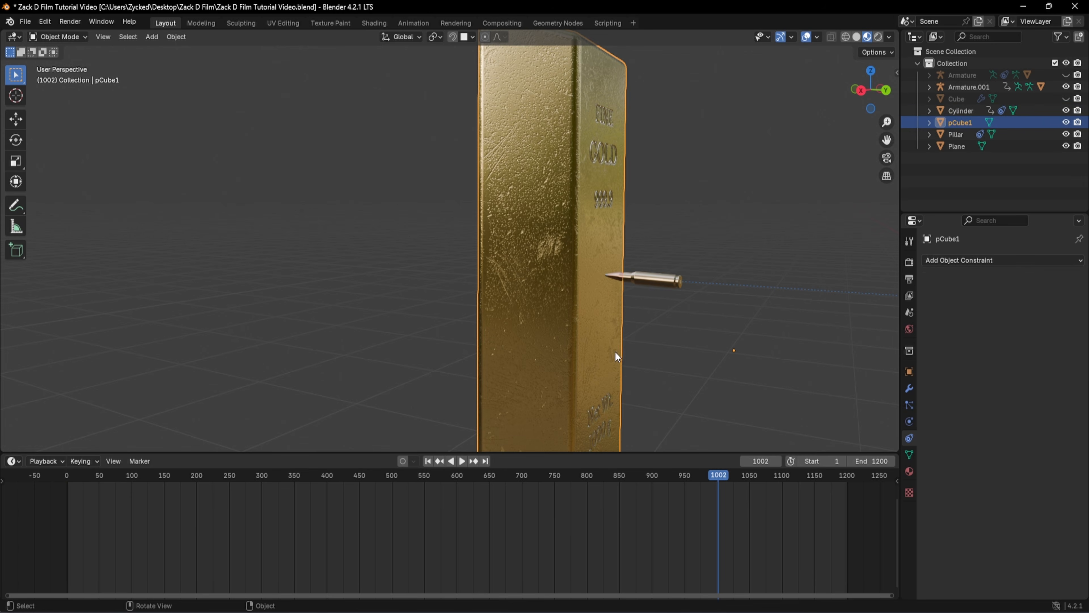
pyautogui.click(909, 421)
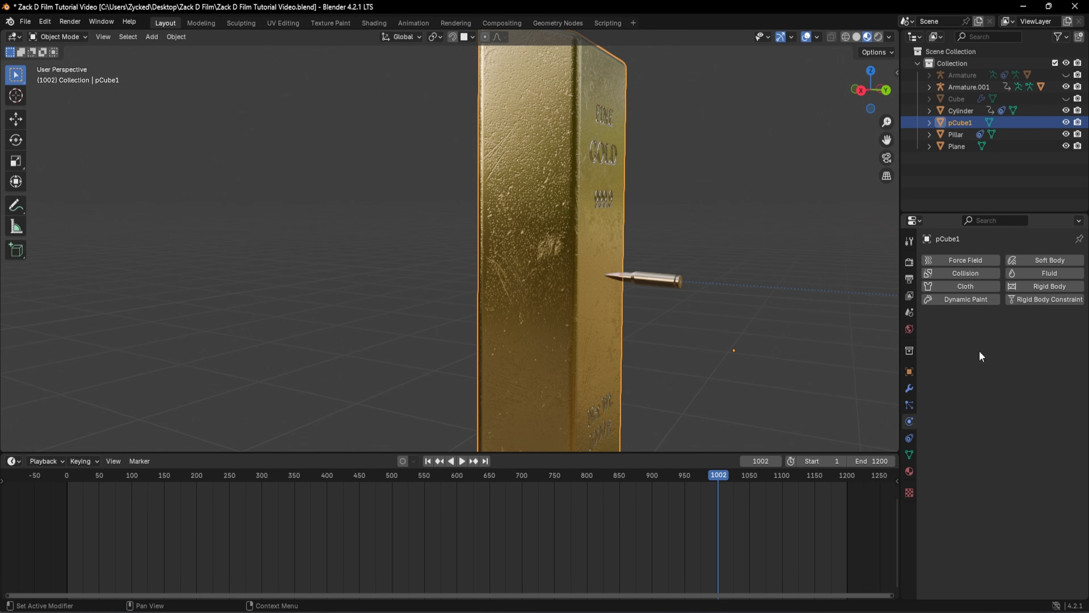
pyautogui.click(974, 298)
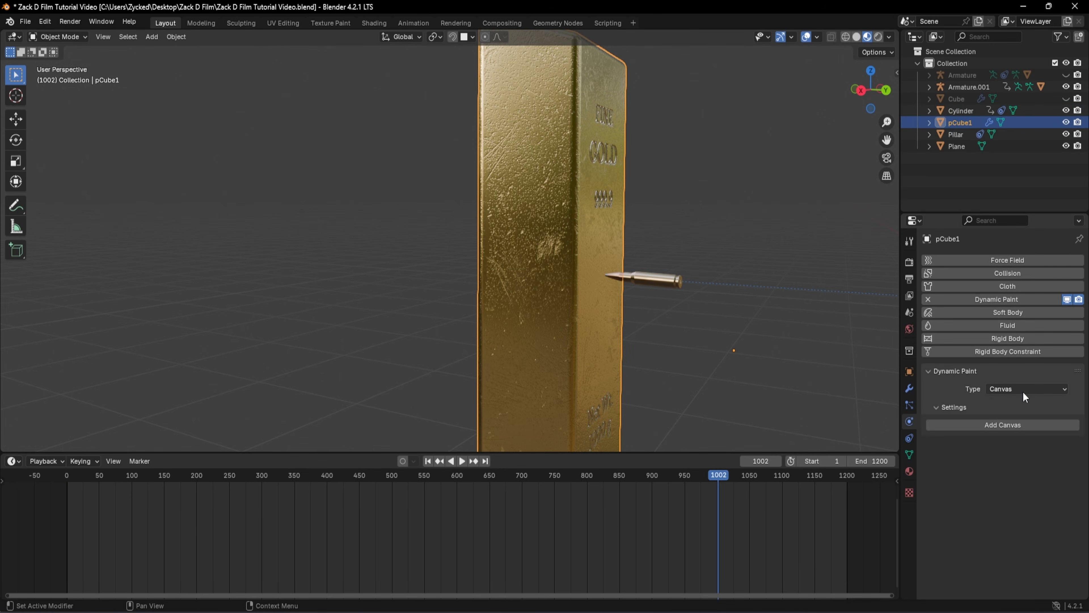
pyautogui.click(1015, 424)
pyautogui.scroll(-5, 1014, 425)
pyautogui.click(988, 407)
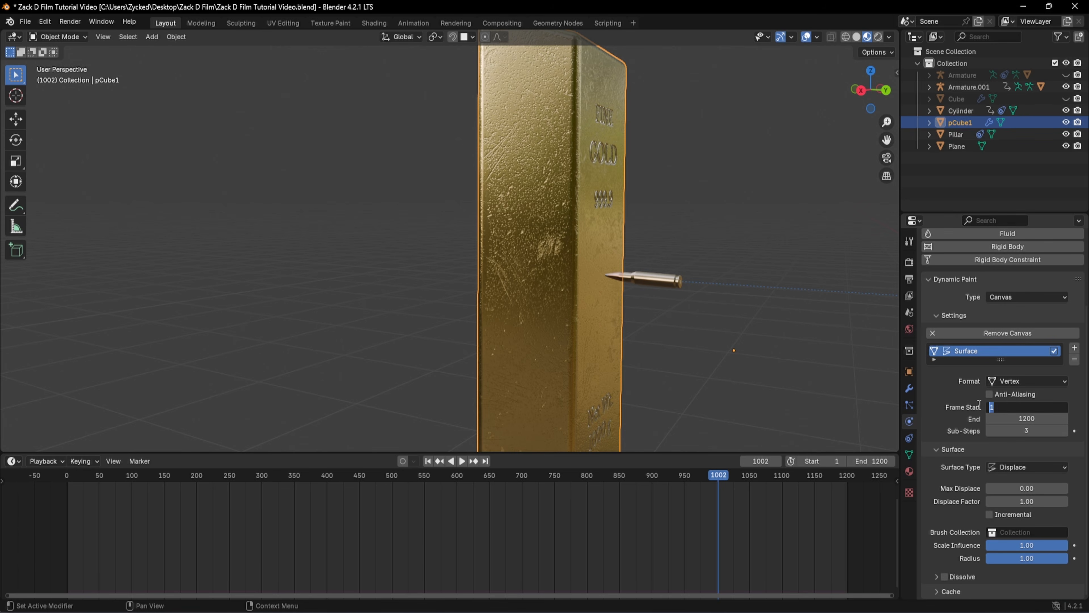
# Add Dynamic Paint physics to the bullet so it acts as the brush on the gold bar
pyautogui.click(667, 280)
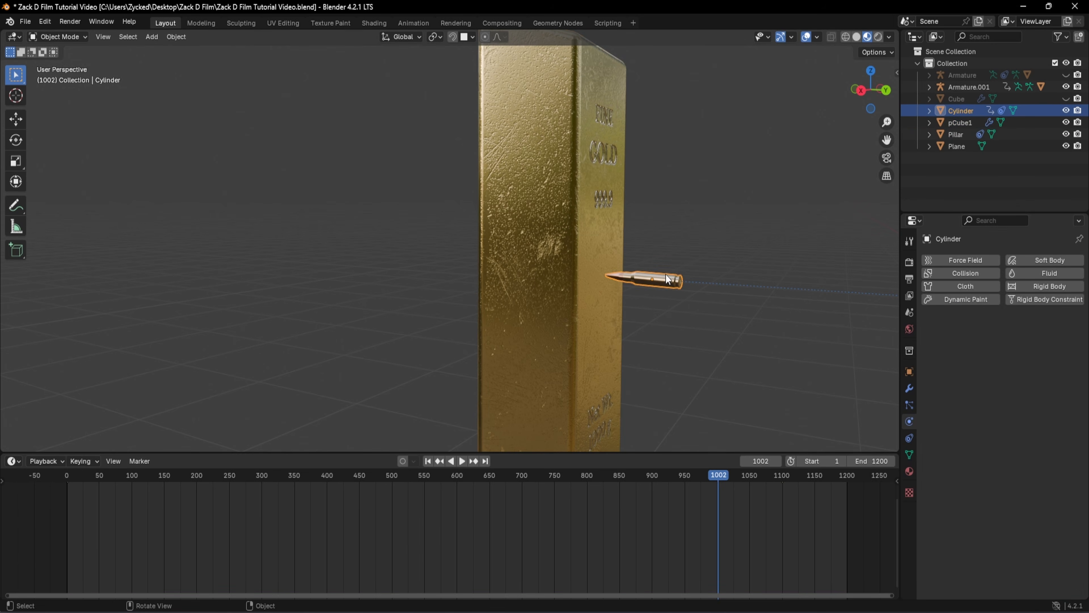
pyautogui.click(964, 300)
pyautogui.click(1006, 394)
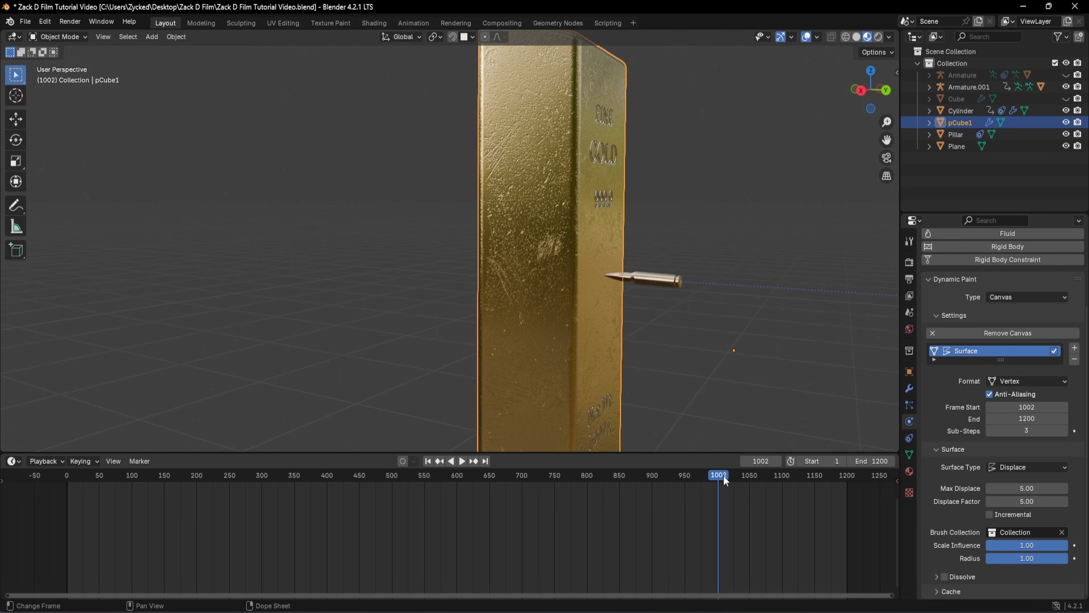
# Scrub around frame 1002 to check how the bullet deforms the gold bar, and inspect the bar's mesh up close
pyautogui.moveTo(723, 475)
pyautogui.mouseDown()
pyautogui.moveTo(739, 475)
pyautogui.moveTo(718, 477)
pyautogui.mouseUp()
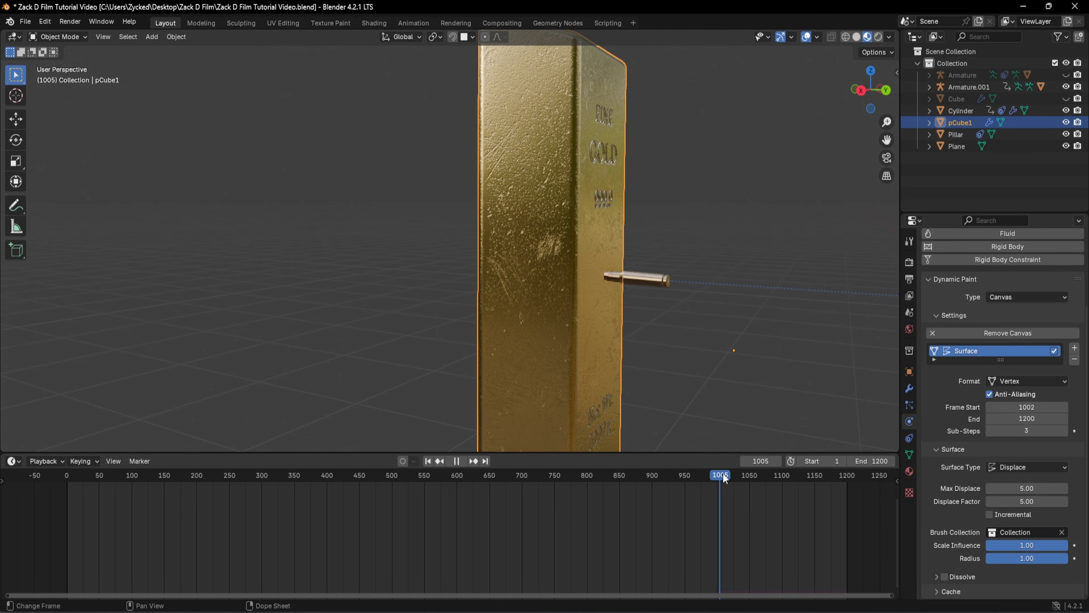
pyautogui.scroll(3, 691, 411)
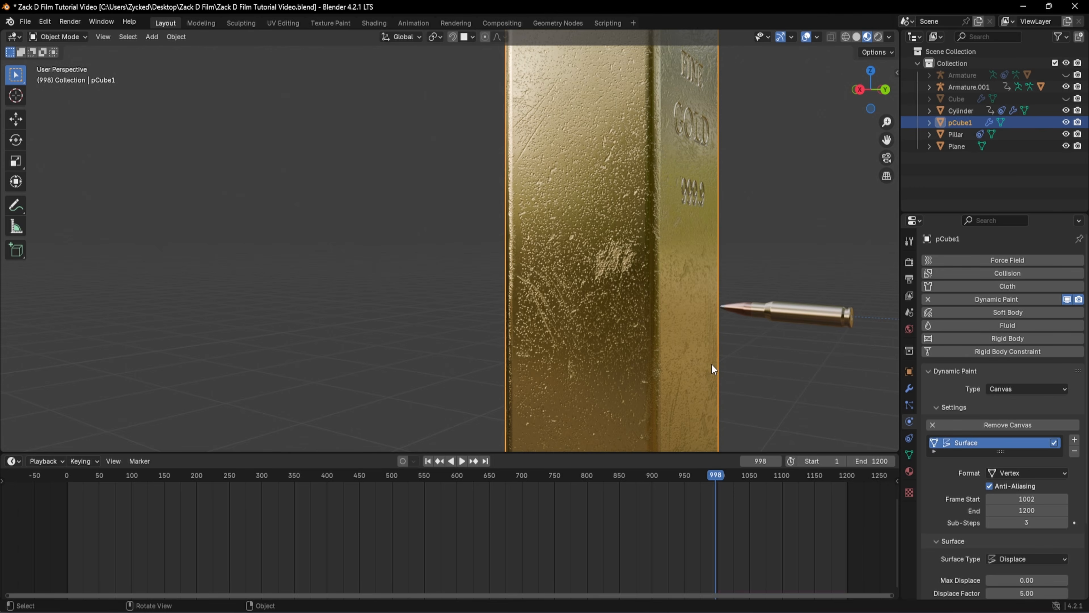
pyautogui.press('Tab')
pyautogui.moveTo(776, 365)
pyautogui.mouseDown(button='middle')
pyautogui.moveTo(699, 350)
pyautogui.moveTo(761, 360)
pyautogui.mouseUp(button='middle')
pyautogui.press('Tab')
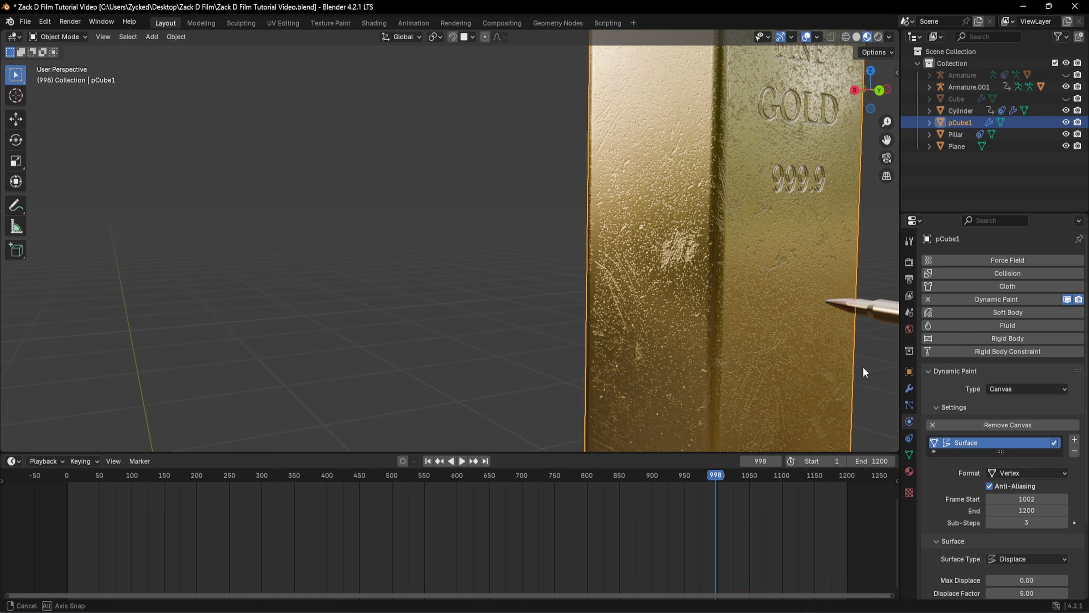
pyautogui.moveTo(862, 367); pyautogui.dragTo(617, 265, button='middle')
# Cut many evenly spaced horizontal edge loops across the full height of the gold bar's mesh
pyautogui.press('Tab')
pyautogui.scroll(-3, 601, 261)
pyautogui.scroll(1, 593, 299)
pyautogui.press('2')
pyautogui.click(593, 297)
pyautogui.hotkey('ctrl', 'r')
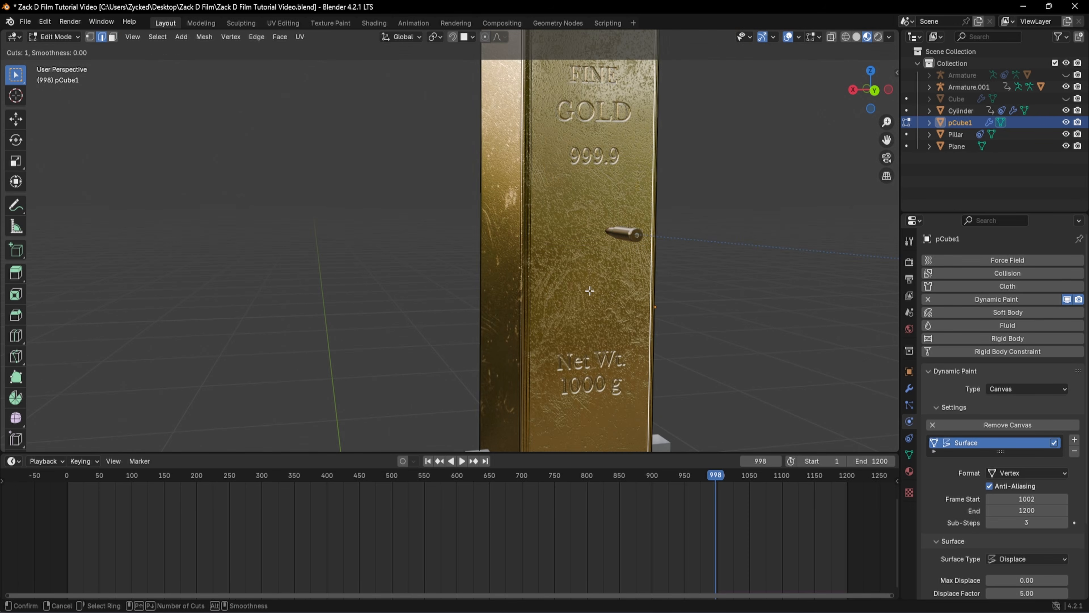
pyautogui.click(589, 291)
pyautogui.rightClick(576, 273)
pyautogui.moveTo(144, 335); pyautogui.dragTo(187, 335)
pyautogui.click(309, 377)
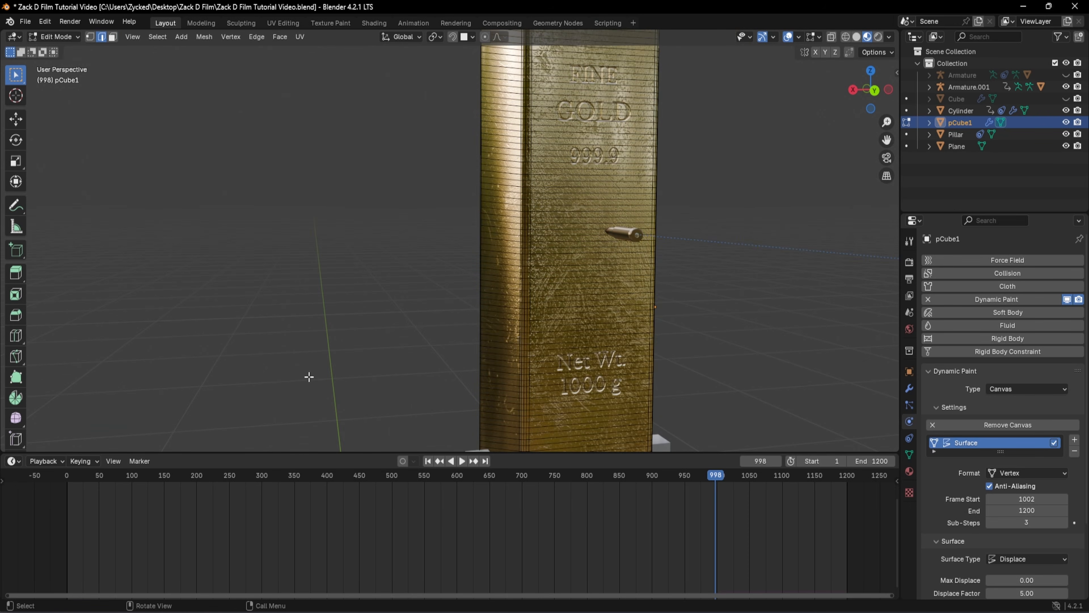
# Cut multiple vertical edge loops across the width of the gold bar's front face
pyautogui.scroll(-2, 541, 363)
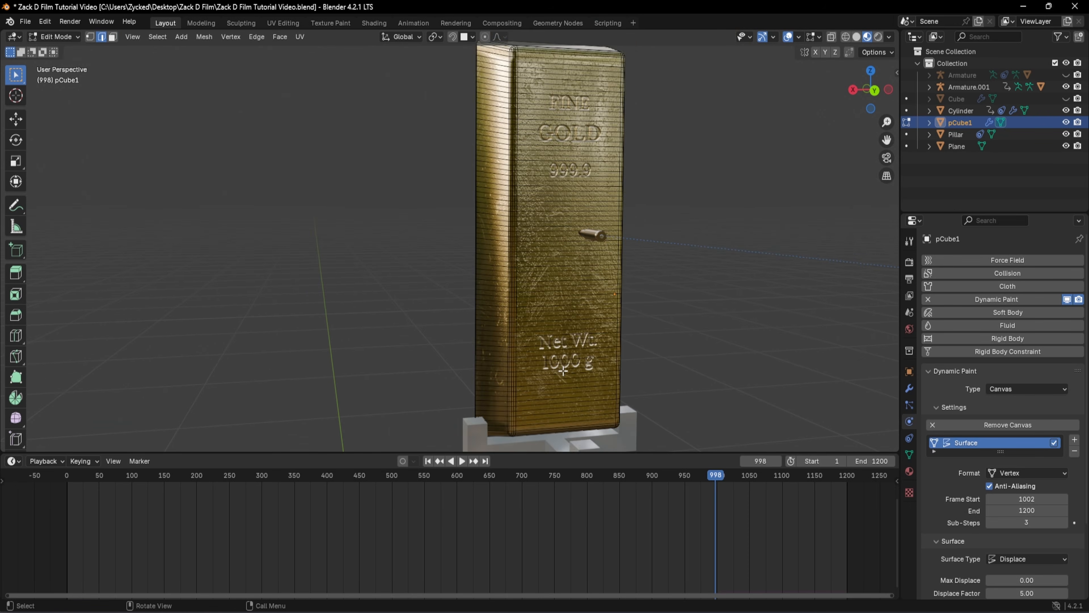
pyautogui.keyDown('ctrl'); pyautogui.click(518, 54); pyautogui.keyUp('ctrl')
pyautogui.click(543, 156)
pyautogui.rightClick(544, 155)
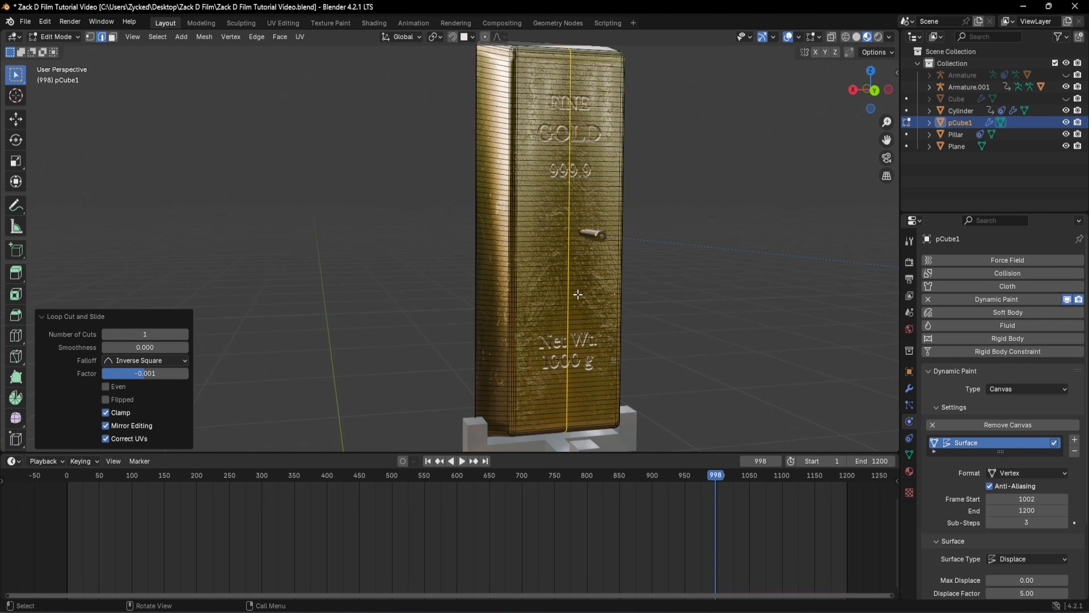
pyautogui.moveTo(144, 335); pyautogui.dragTo(187, 335)
pyautogui.click(325, 326)
# Play the animation past frame 1002 and examine the bullet's dent in the gold bar
pyautogui.moveTo(601, 282); pyautogui.dragTo(606, 282, button='middle')
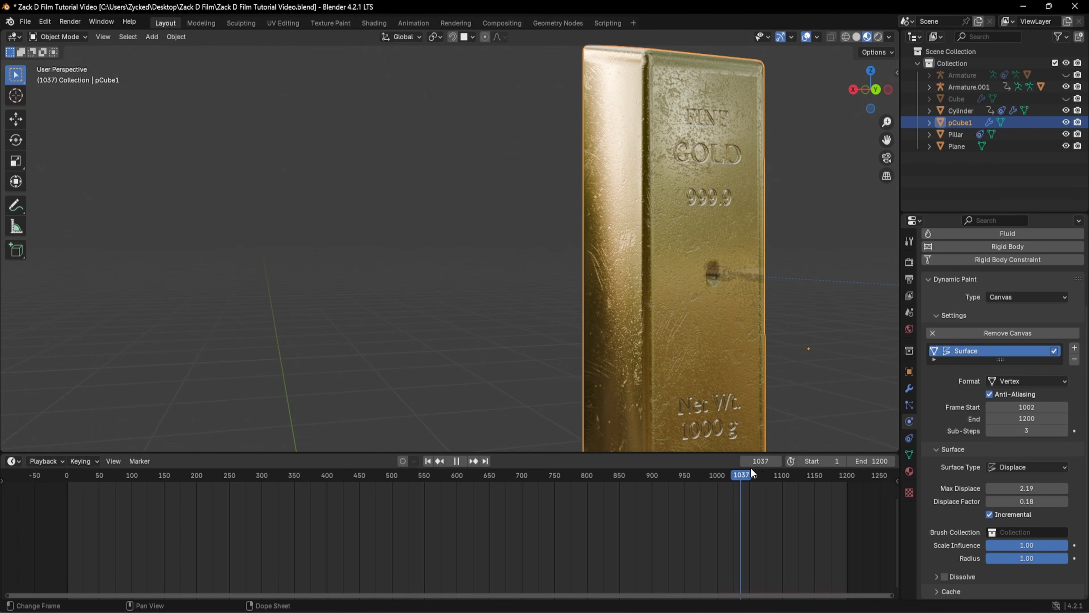
pyautogui.press('space')
pyautogui.moveTo(785, 386); pyautogui.dragTo(797, 358, button='middle')
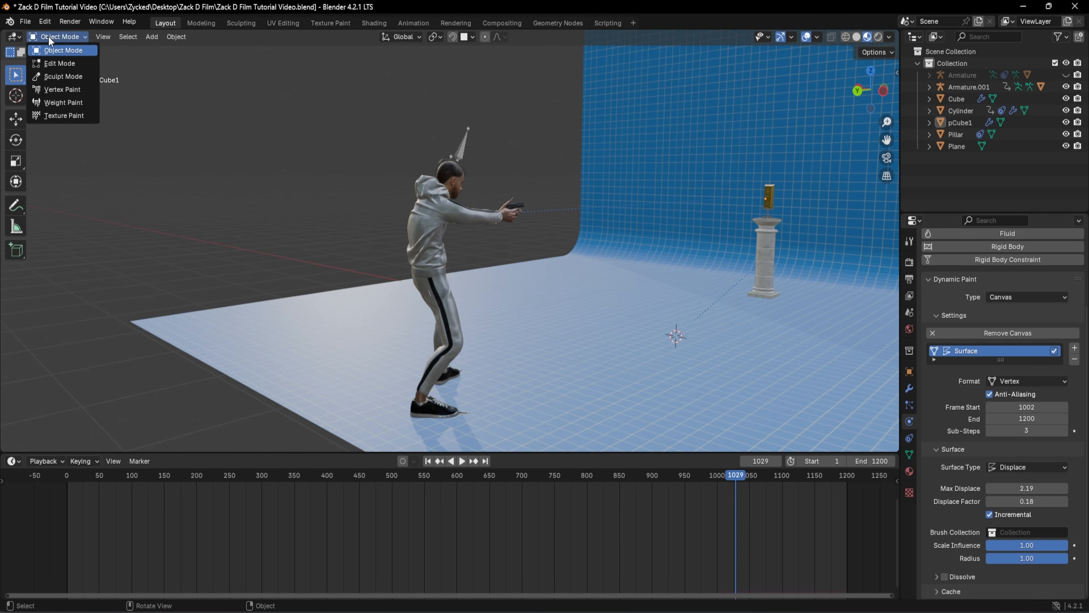
# Add a camera to the scene and set the render resolution to 1080 by 1920 px
pyautogui.hotkey('shift', 'a')
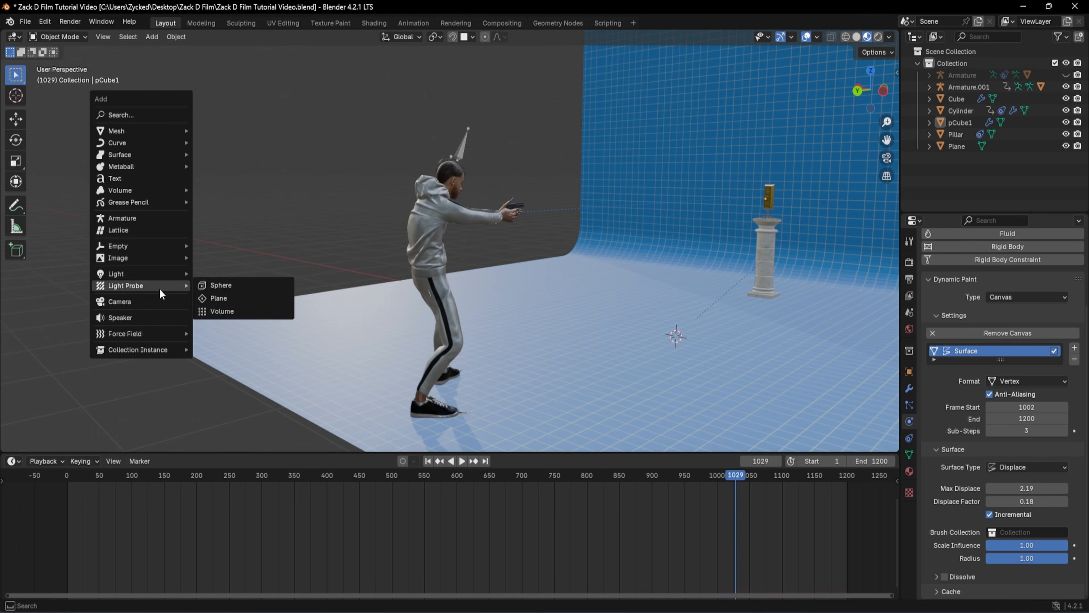
pyautogui.click(155, 301)
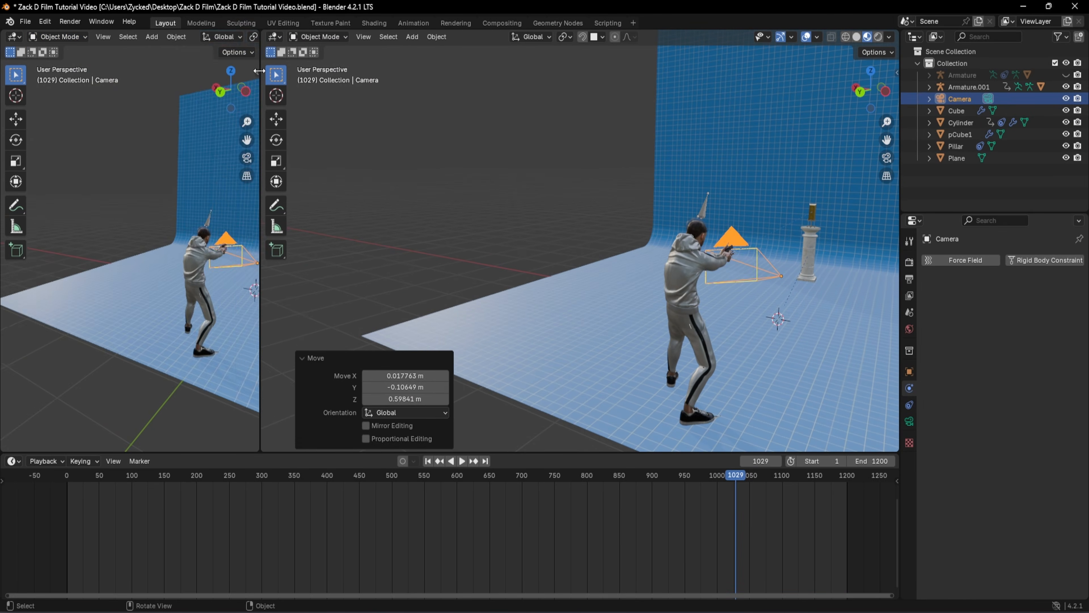
pyautogui.click(909, 262)
pyautogui.click(909, 278)
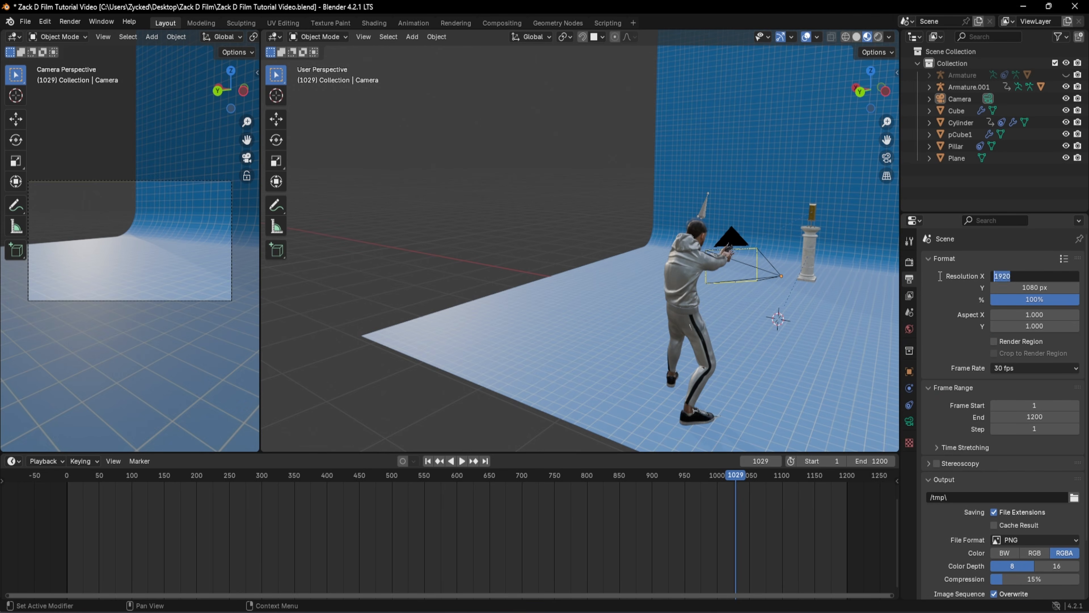
pyautogui.write('1080')
pyautogui.press('Return')
pyautogui.doubleClick(1052, 288)
pyautogui.write('1920')
pyautogui.press('Return')
# At frame 0, raise the camera behind the character and rotate it about 17° around the global X axis
pyautogui.click(283, 475)
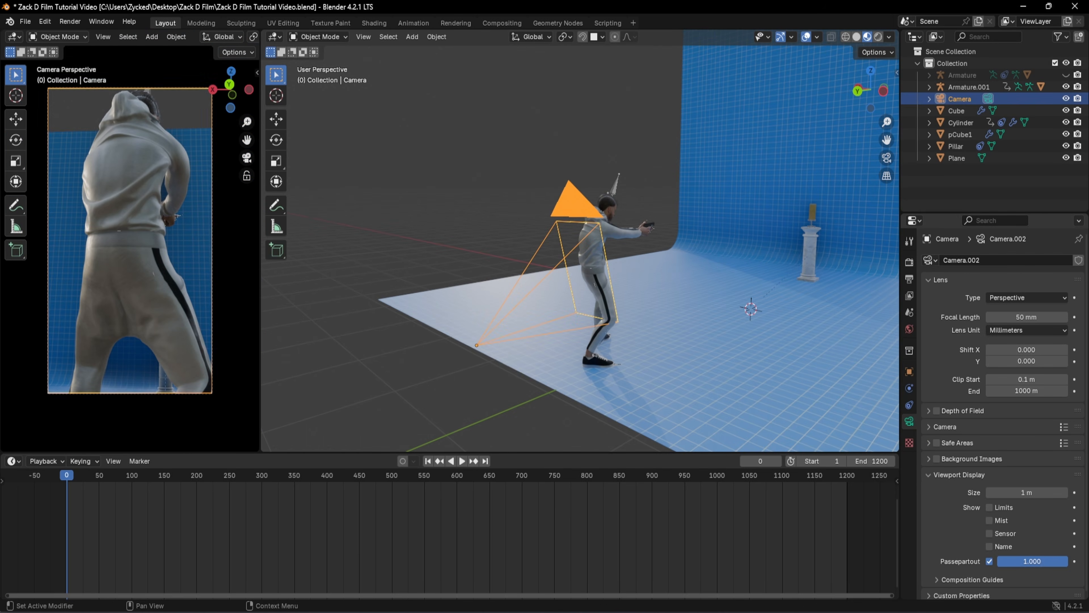
pyautogui.press('g')
pyautogui.click(519, 255)
pyautogui.press('r')
pyautogui.press('x')
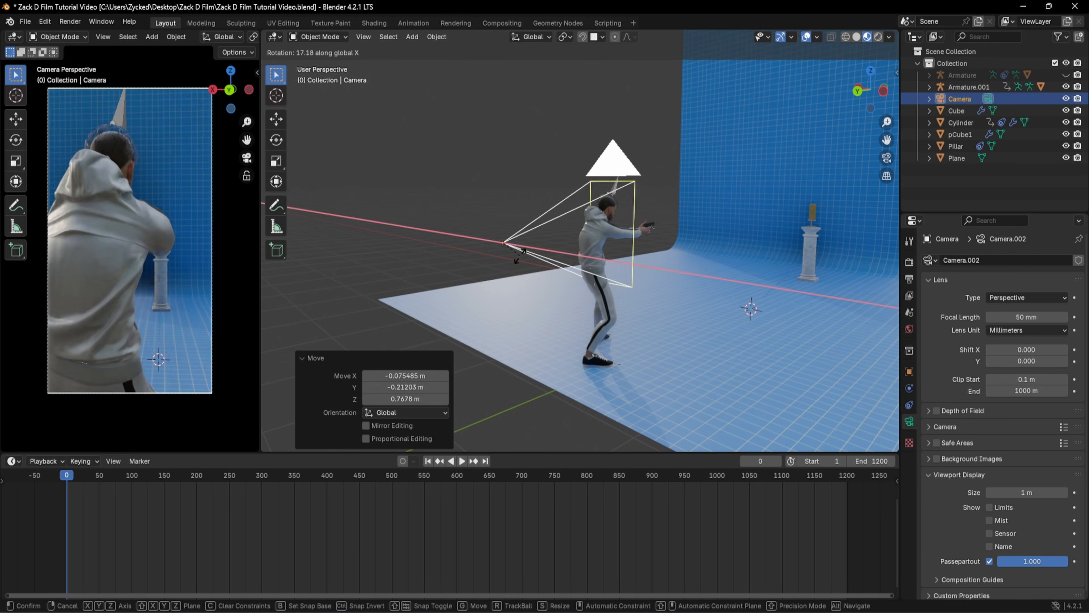
pyautogui.click(519, 256)
# Move the camera forward along global Y to the character's hands and hide Armature.001
pyautogui.press('g')
pyautogui.press('y')
pyautogui.click(639, 249)
pyautogui.click(1066, 87)
pyautogui.press('g')
pyautogui.click(647, 233)
pyautogui.click(820, 353)
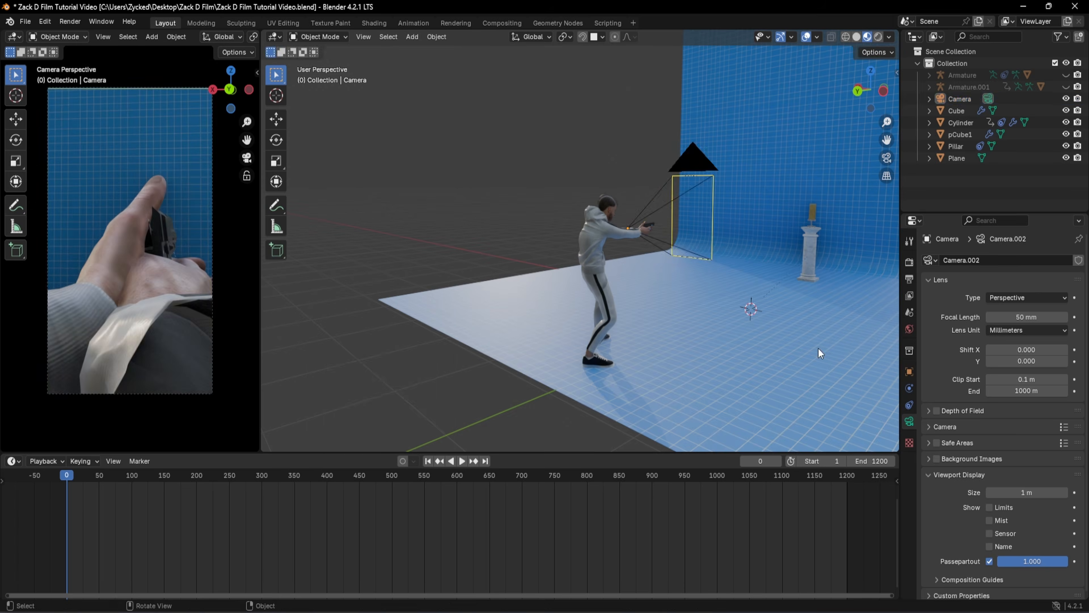
# Reposition the camera in the top view and split the 3D viewport into an upper and a lower view
pyautogui.press('KP_7')
pyautogui.click(587, 258)
pyautogui.press('g')
pyautogui.click(590, 184)
pyautogui.moveTo(264, 32); pyautogui.dragTo(269, 245)
# Adjust the camera's height along global Z for an over-the-shoulder shot and insert its keyframe at frame 0
pyautogui.click(785, 142)
pyautogui.moveTo(785, 142); pyautogui.dragTo(712, 58, button='middle')
pyautogui.click(706, 108)
pyautogui.press('g')
pyautogui.press('z')
pyautogui.click(783, 138)
pyautogui.keyDown('shift'); pyautogui.moveTo(619, 288); pyautogui.dragTo(589, 344, button='middle'); pyautogui.keyUp('shift')
pyautogui.press('i')
# At frame 251, move the camera along global Y past the gun and set its clip start to 0.0001 m
pyautogui.moveTo(67, 474); pyautogui.dragTo(234, 479)
pyautogui.press('g')
pyautogui.press('y')
pyautogui.doubleClick(1026, 379)
pyautogui.write('0.0001gzrx')
pyautogui.click(613, 175)
# Rotate the camera and shift it along global X to frame the bullet and gold bar, and enlarge the viewports
pyautogui.press('r')
pyautogui.press('g')
pyautogui.press('x')
pyautogui.scroll(-2, 570, 364)
pyautogui.press('g')
pyautogui.moveTo(600, 453); pyautogui.dragTo(601, 530)
pyautogui.press('g')
pyautogui.scroll(5, 579, 86)
# Fine-tune the camera's rotation and X position and insert a keyframe with a keying set at frame 251
pyautogui.press('r')
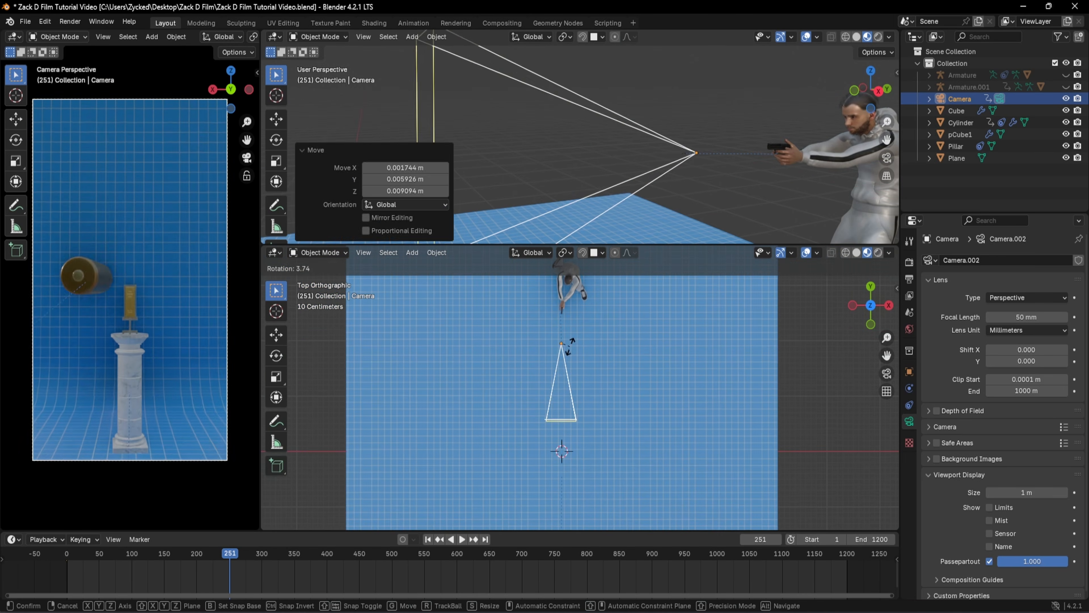
pyautogui.scroll(6, 572, 356)
pyautogui.press('g')
pyautogui.press('x')
pyautogui.press('k')
pyautogui.click(475, 377)
# At frame 1000, move the camera along the Z, Y and X axes to the gold bar and insert a keyframe
pyautogui.press('g')
pyautogui.press('x')
pyautogui.moveTo(230, 553); pyautogui.dragTo(717, 553)
pyautogui.press('g')
pyautogui.press('z')
pyautogui.press('g')
pyautogui.press('y')
pyautogui.press('g')
pyautogui.press('x')
pyautogui.press('k')
# Refine the camera's X, Z and Y position to center the gold bar and insert the updated keyframe at frame 1000
pyautogui.press('g')
pyautogui.press('x')
pyautogui.press('g')
pyautogui.press('z')
pyautogui.press('g')
pyautogui.press('y')
pyautogui.click(672, 123)
pyautogui.press('k')
pyautogui.click(668, 124)
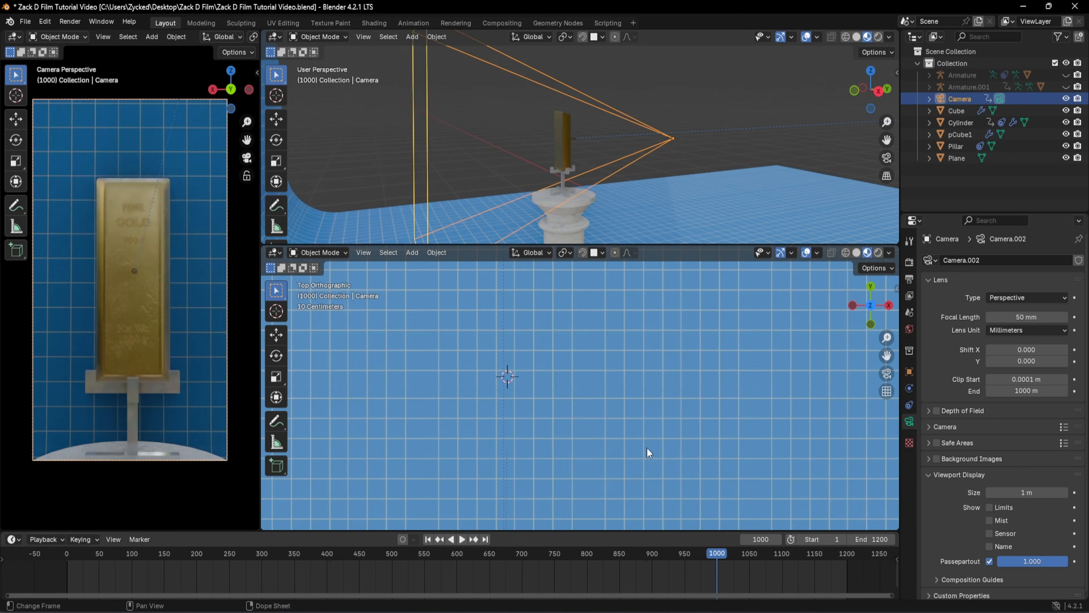
# Rotate the camera around its Z axis and shift it along global X to correct the shot's framing
pyautogui.press('r')
pyautogui.press('z')
pyautogui.click(277, 335)
pyautogui.press('g')
pyautogui.press('x')
pyautogui.press('r')
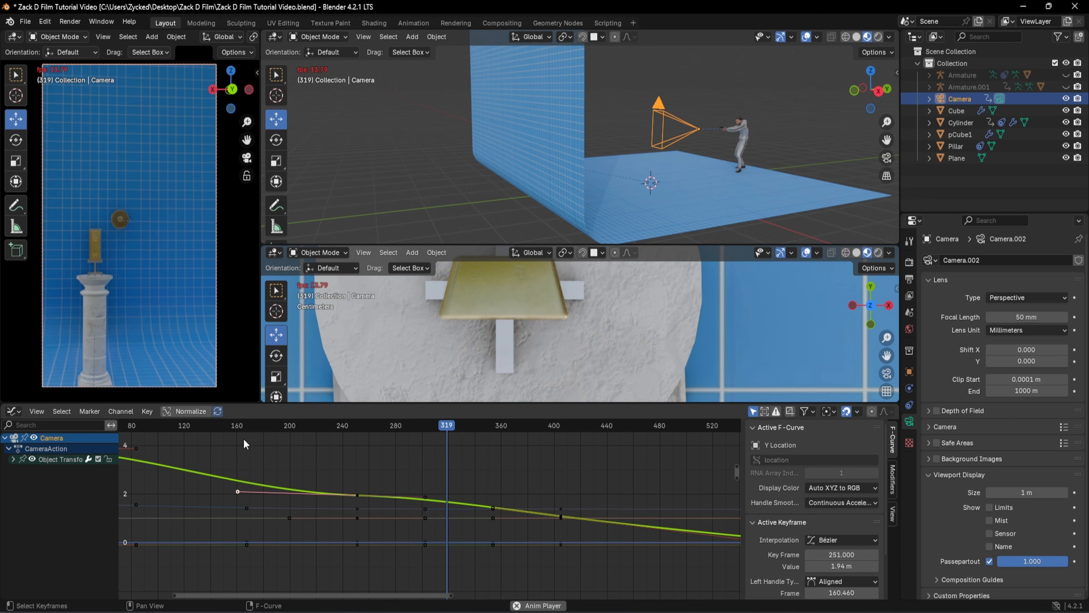
# Play the animation and follow the camera's Y Location curve in the Graph Editor
pyautogui.moveTo(617, 480); pyautogui.dragTo(364, 474, button='middle')
pyautogui.moveTo(642, 479); pyautogui.dragTo(595, 477, button='middle')
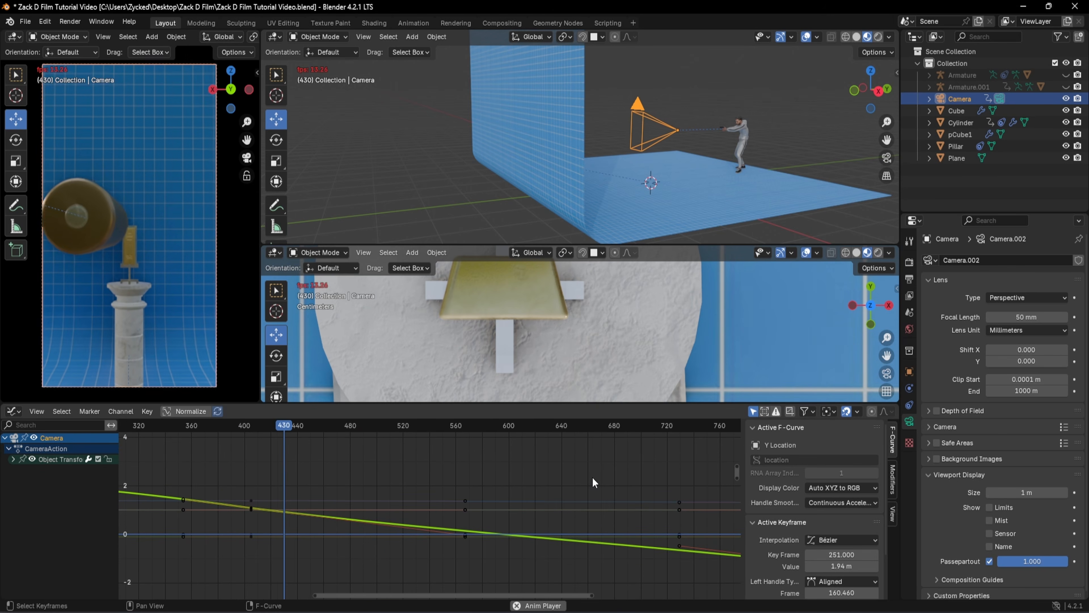
pyautogui.scroll(-5, 593, 482)
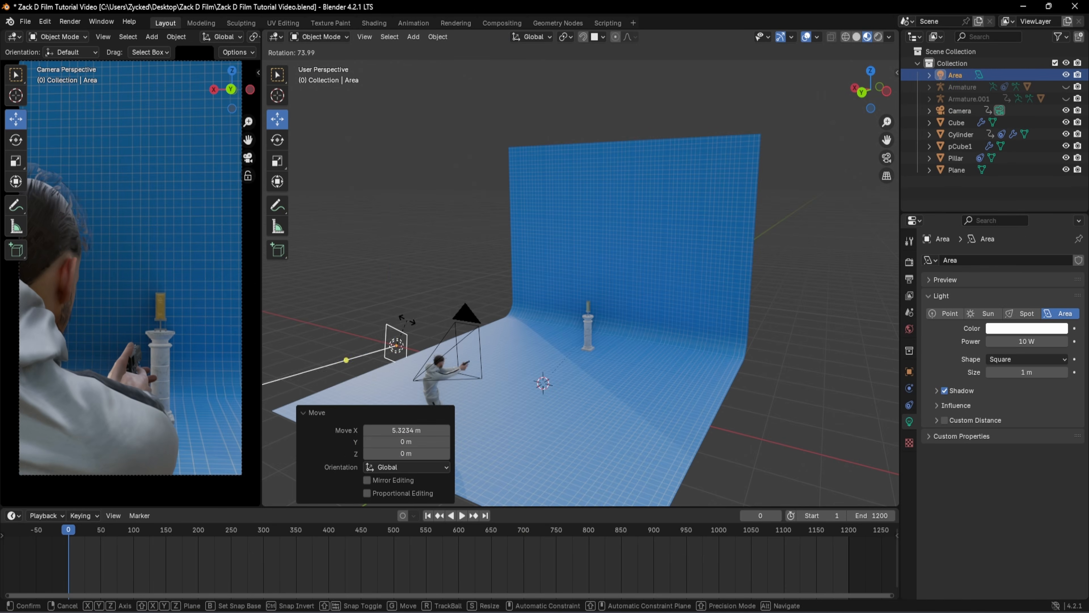
# Duplicate the area light, move the copy about -8.7 m along X to the opposite side, and rotate it 180° around Z
pyautogui.moveTo(406, 430); pyautogui.dragTo(388, 430)
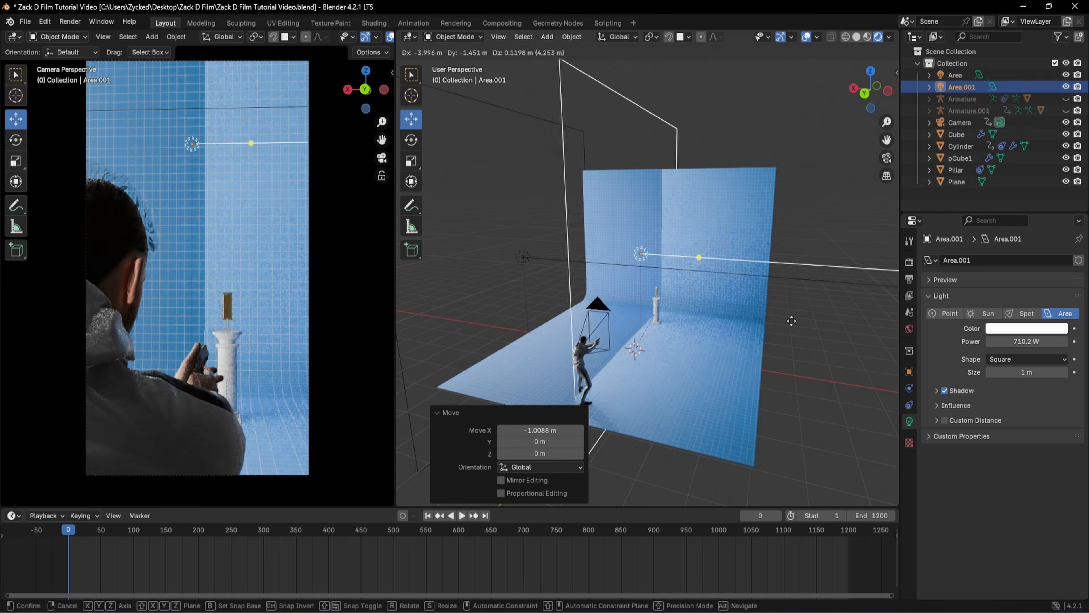
pyautogui.hotkey('shift', 'd')
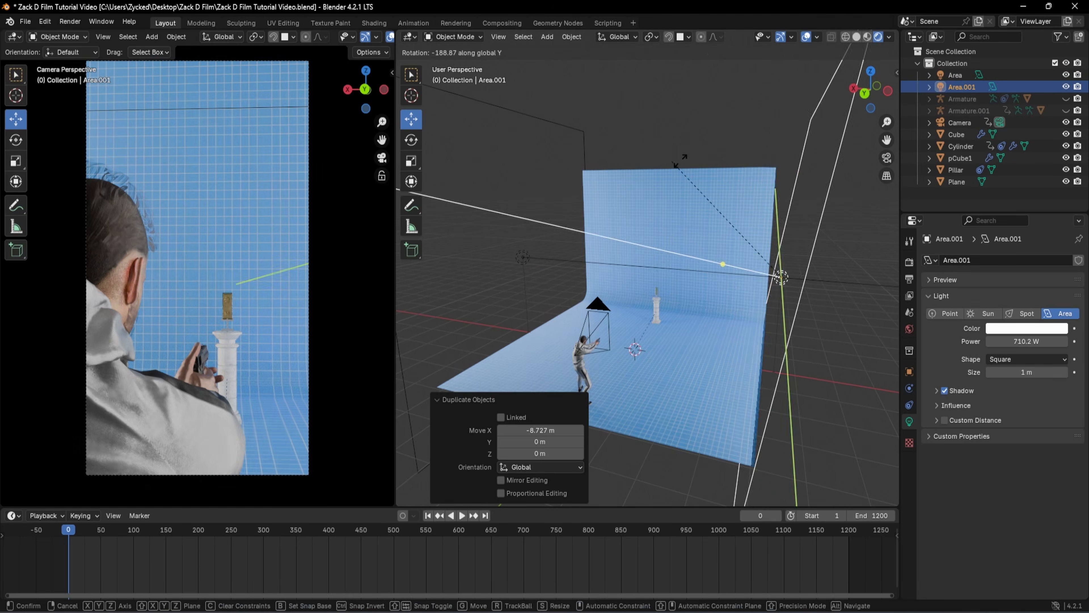
pyautogui.write('rz180')
pyautogui.press('Return')
# Add a spot light and place it above the character
pyautogui.hotkey('shift', 'a')
pyautogui.moveTo(615, 462)
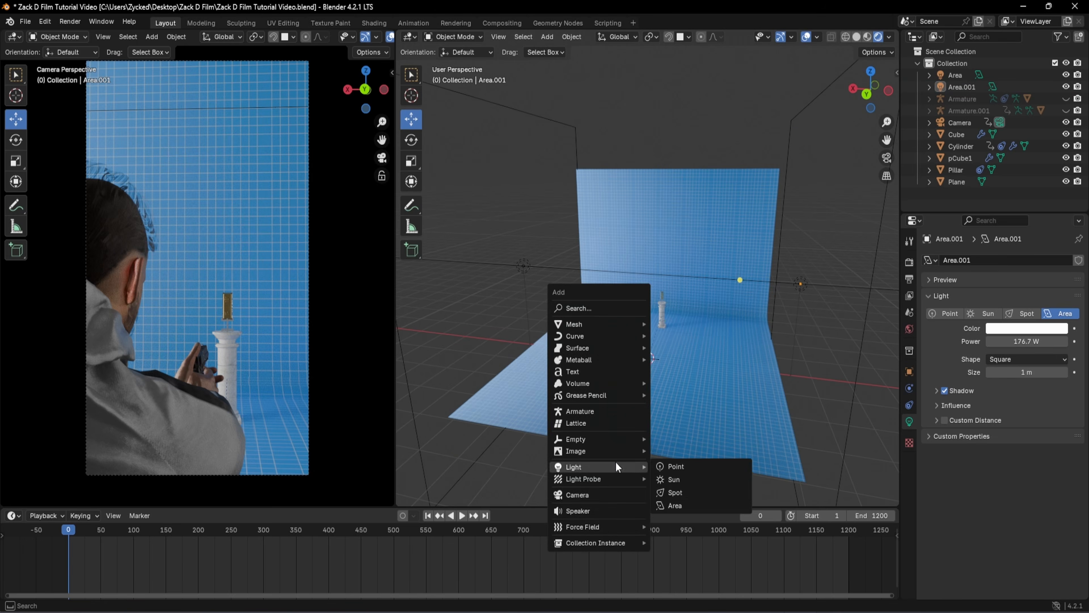
pyautogui.click(668, 482)
pyautogui.press('g')
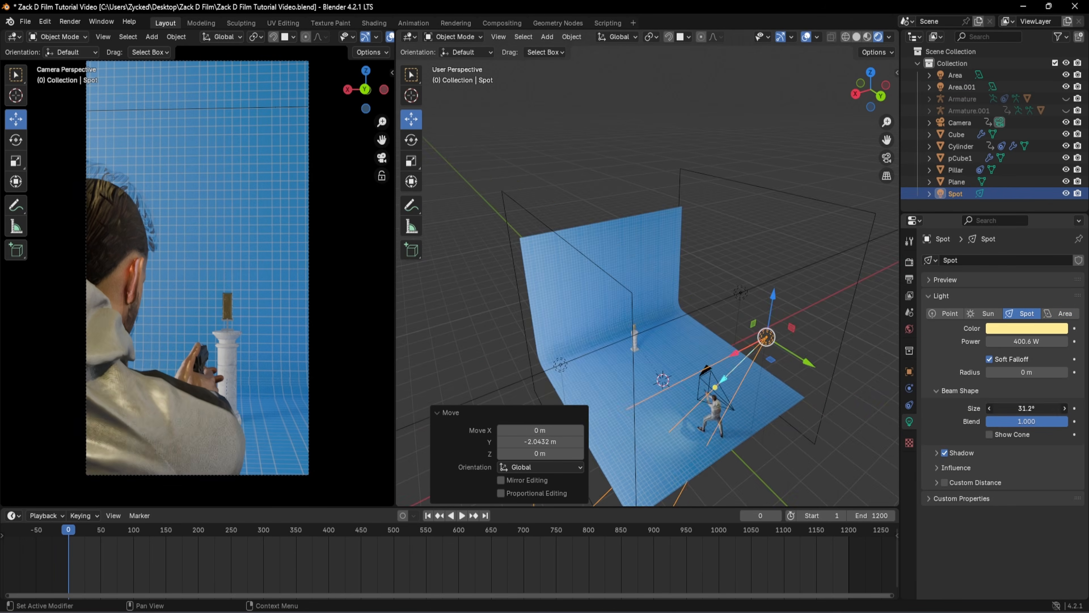
# Duplicate the spot light above the pillar, try the Area light type on the copy, and return it to Spot
pyautogui.hotkey('shift', 'd')
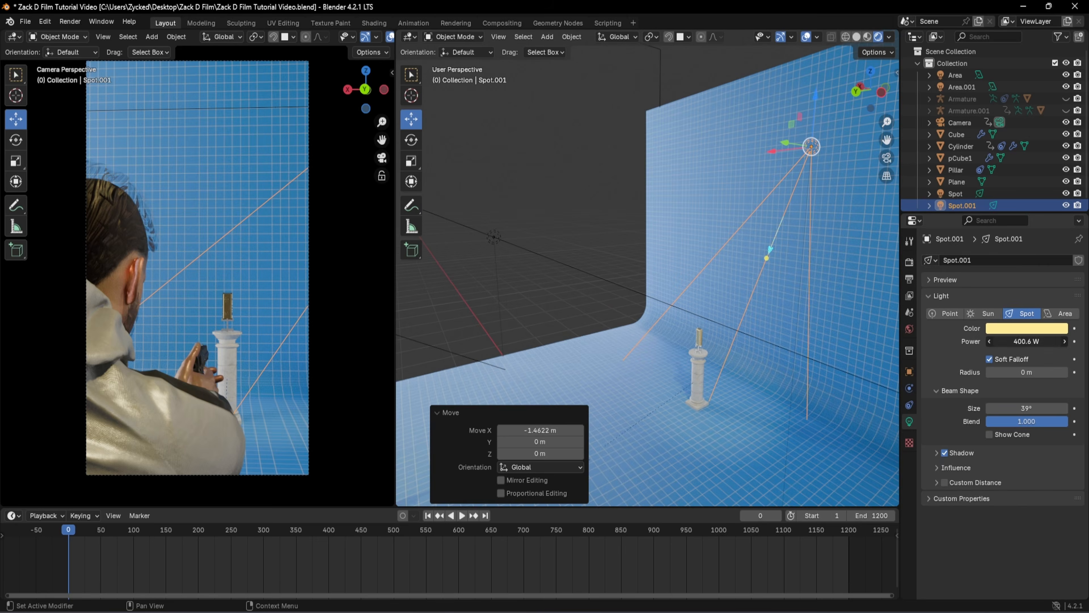
pyautogui.click(1059, 314)
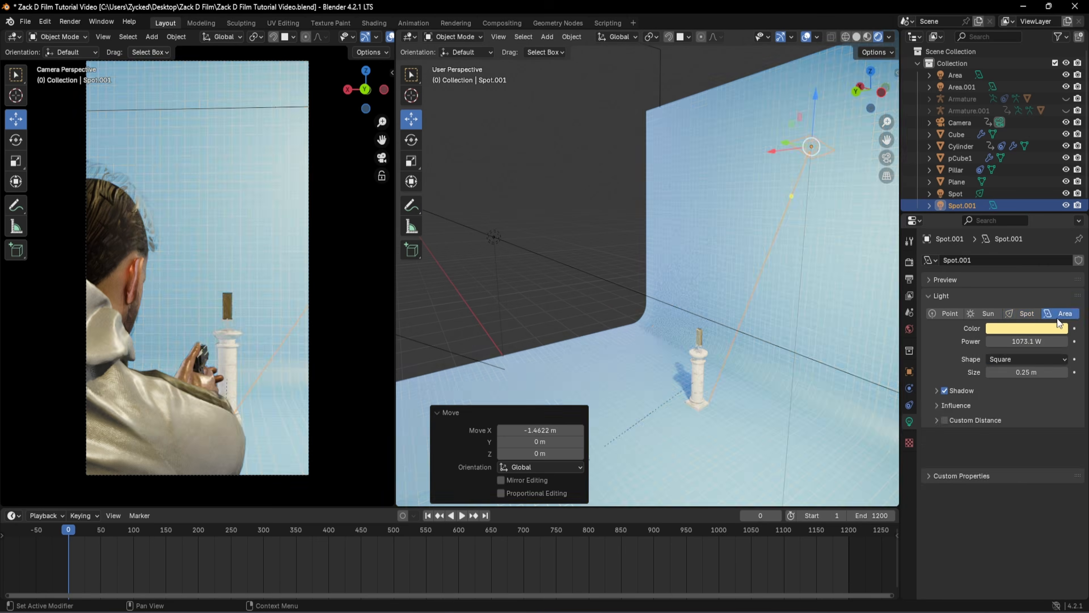
pyautogui.click(1024, 314)
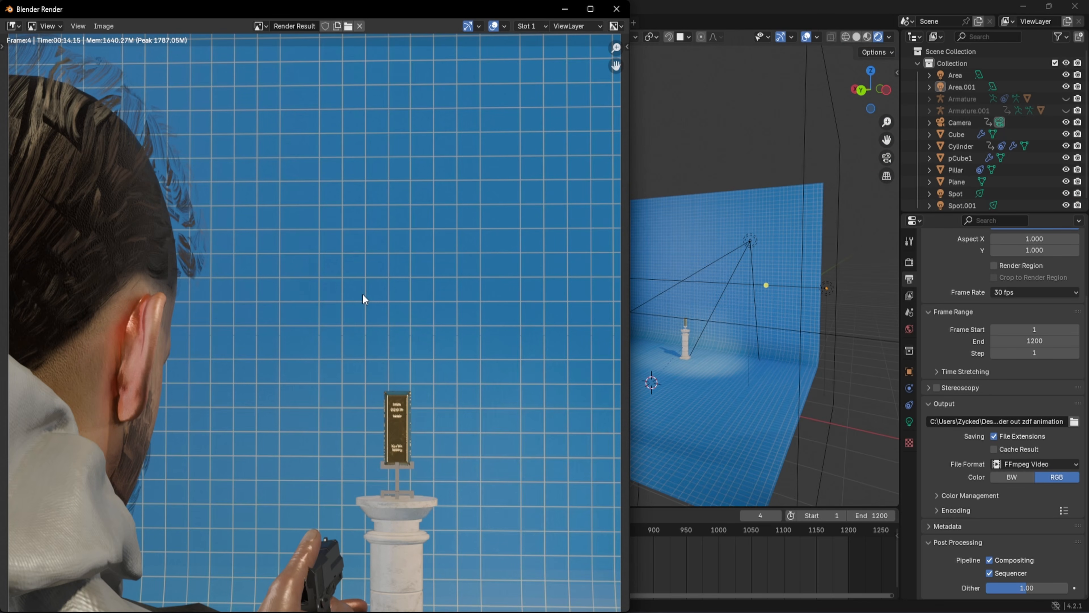
# Examine the full frame of the animation render in progress in the render window, and open Task Manager
pyautogui.scroll(-4, 362, 293)
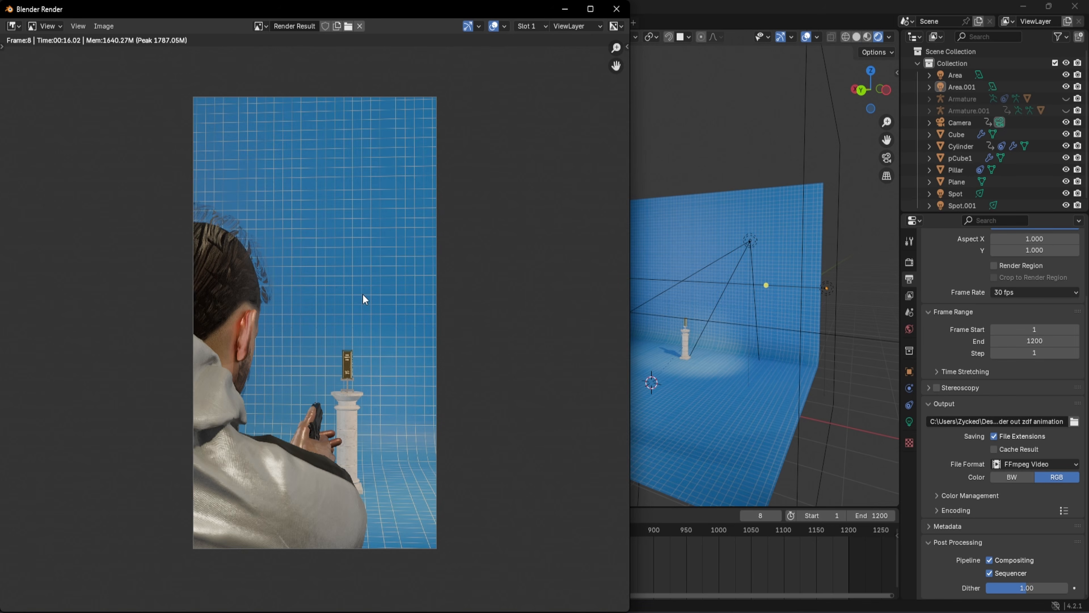
pyautogui.scroll(1, 363, 293)
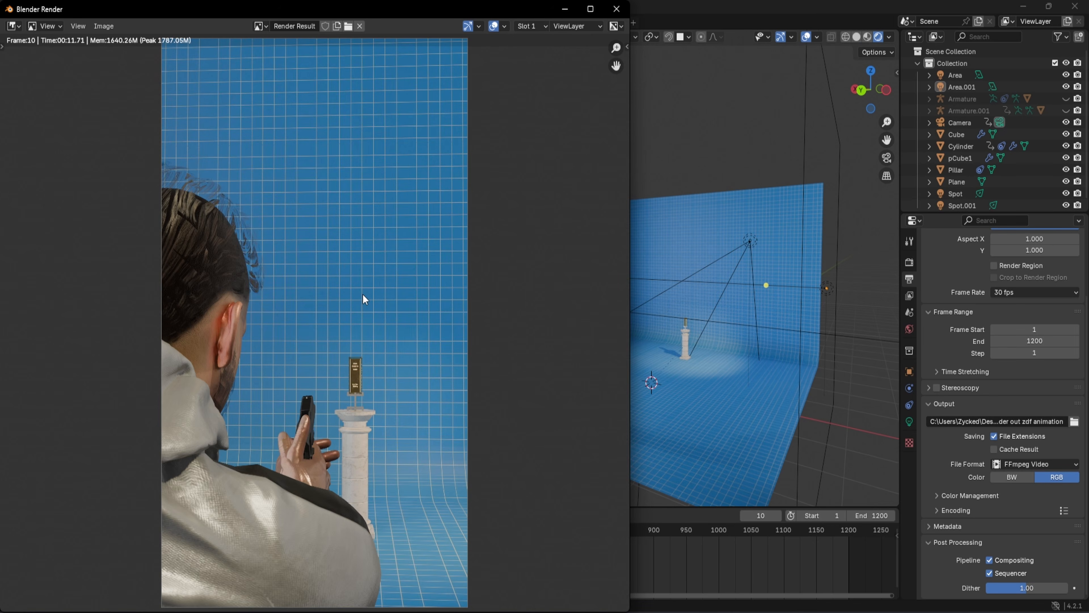
pyautogui.hotkey('ctrl', 'shift', 'Escape')
pyautogui.click(947, 267)
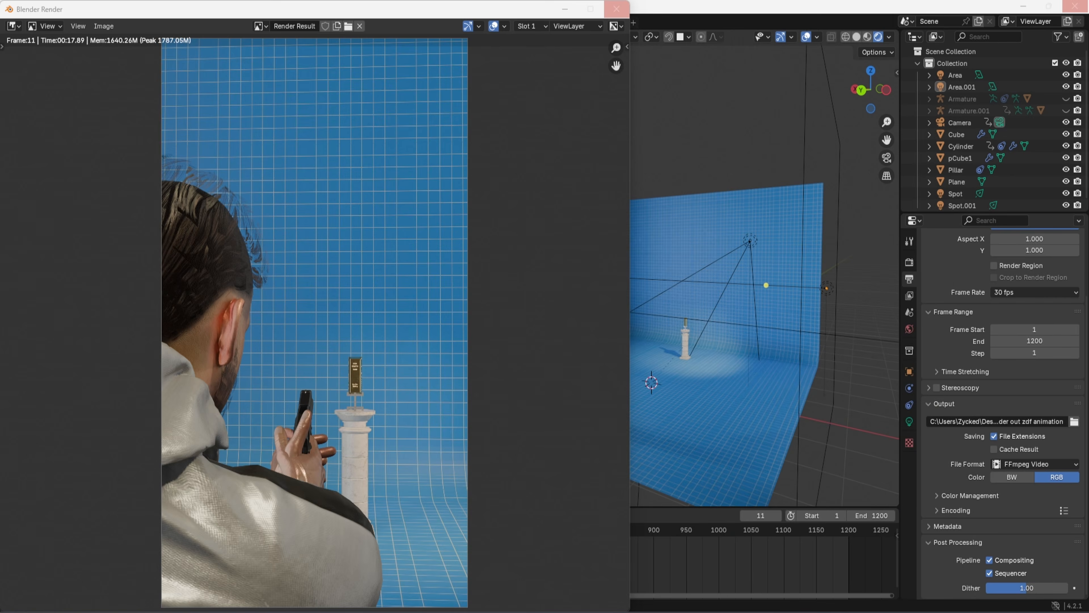